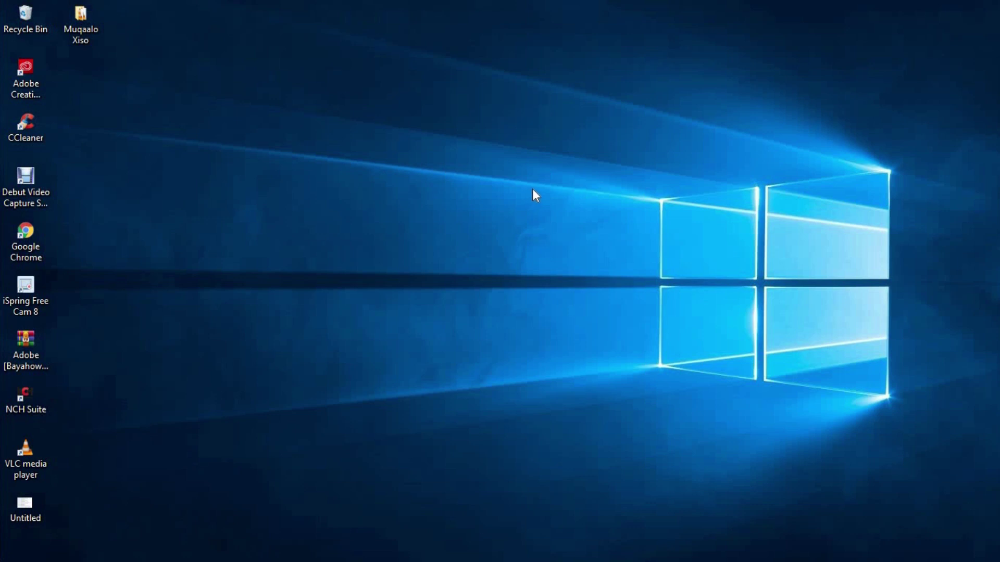
Refresh the desktop, then launch Adobe Premiere Pro CC 2018 from the Start menu's Recently added list
right_click(409, 207)
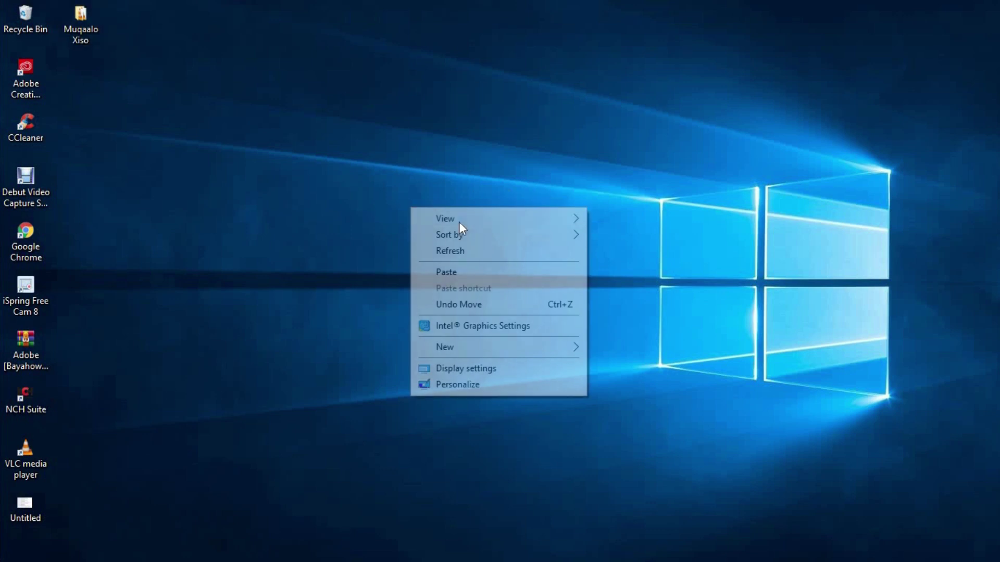
click(458, 251)
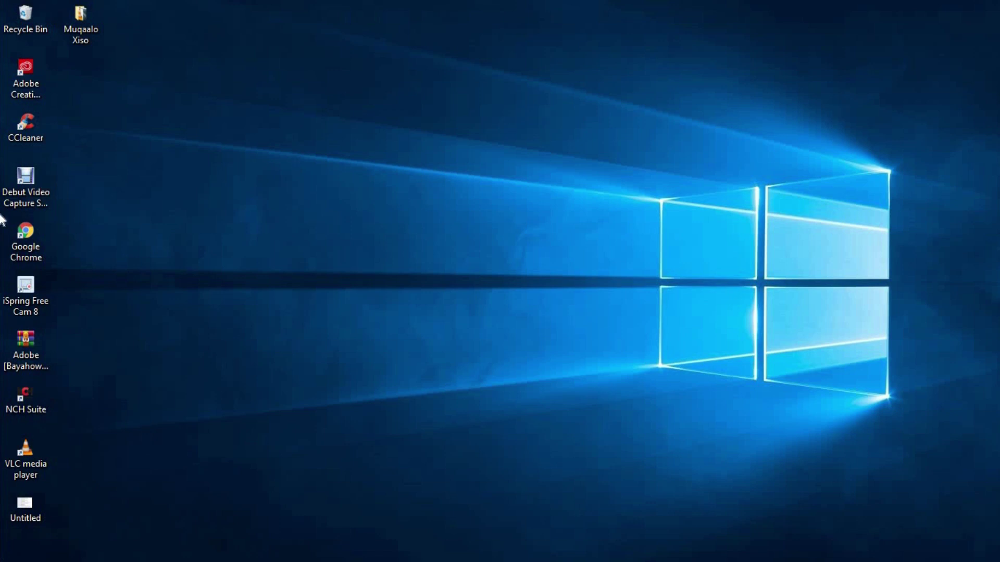
mouse_move(4, 217)
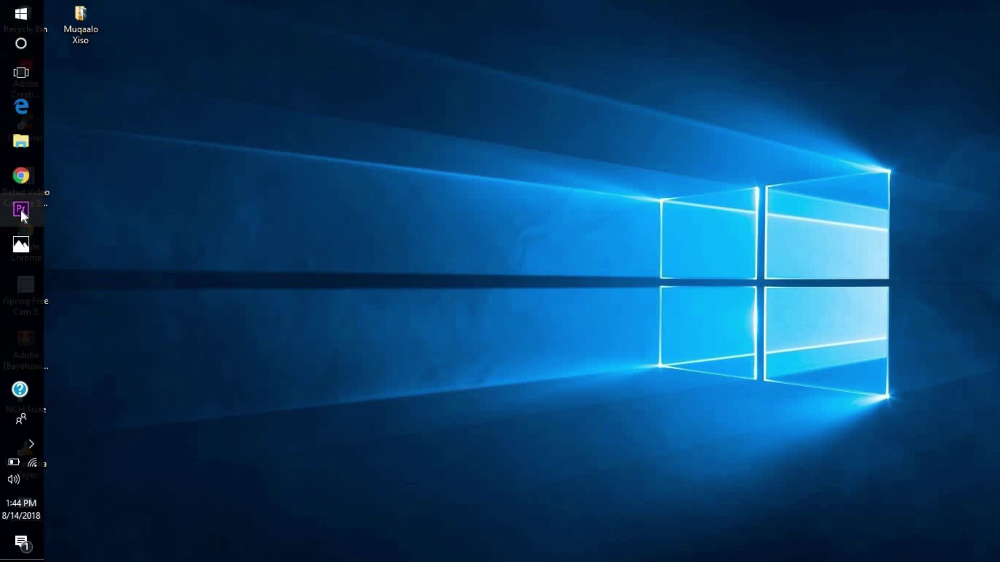
click(23, 15)
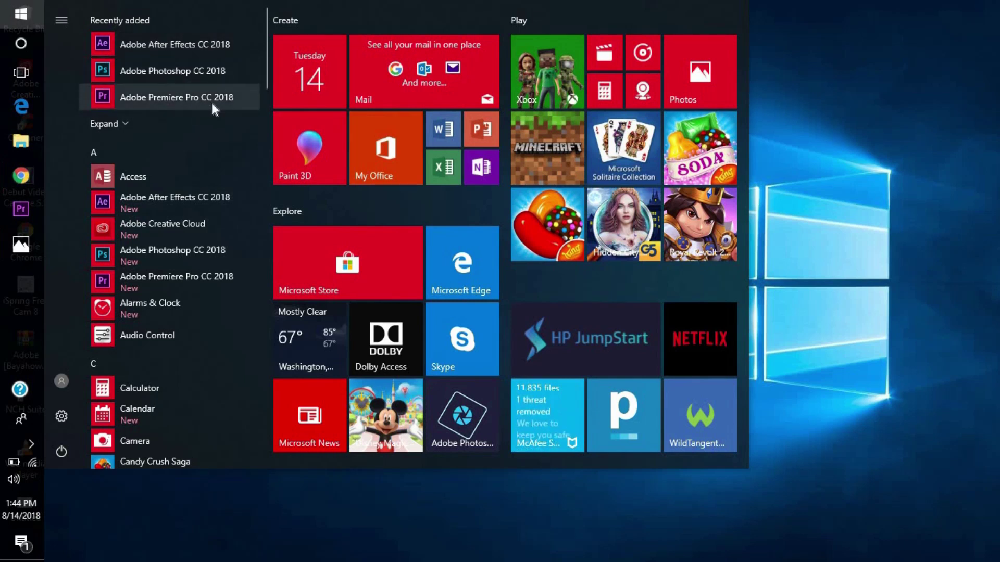
click(23, 211)
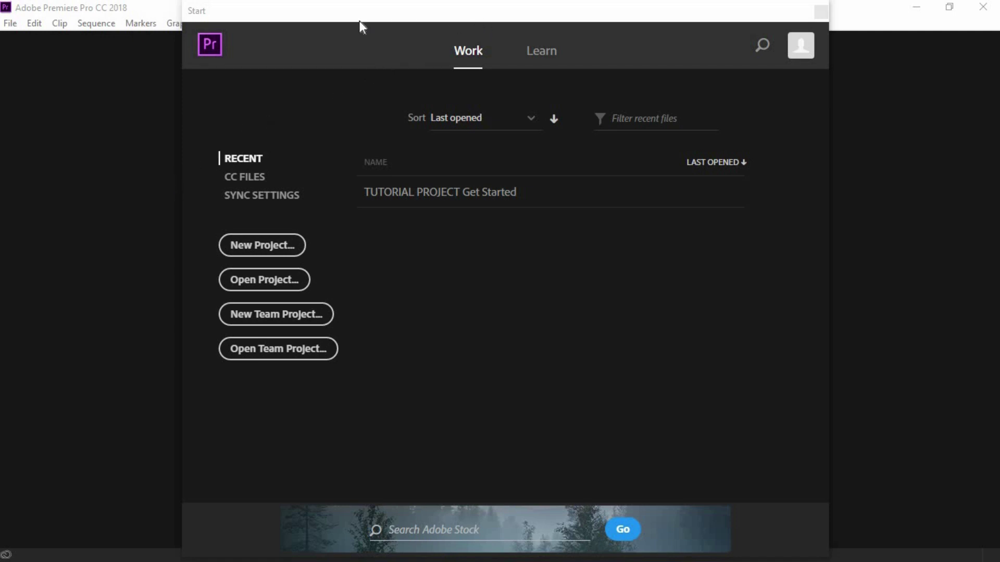
Create a new project named with the user's name, keeping the default Premiere Pro save location
click(239, 250)
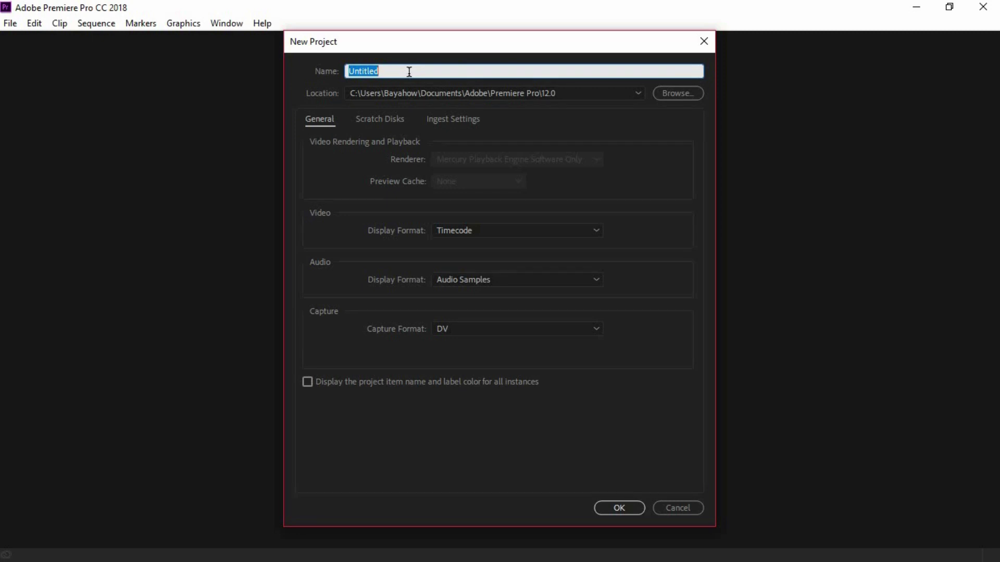
text(Ahmed)
click(678, 95)
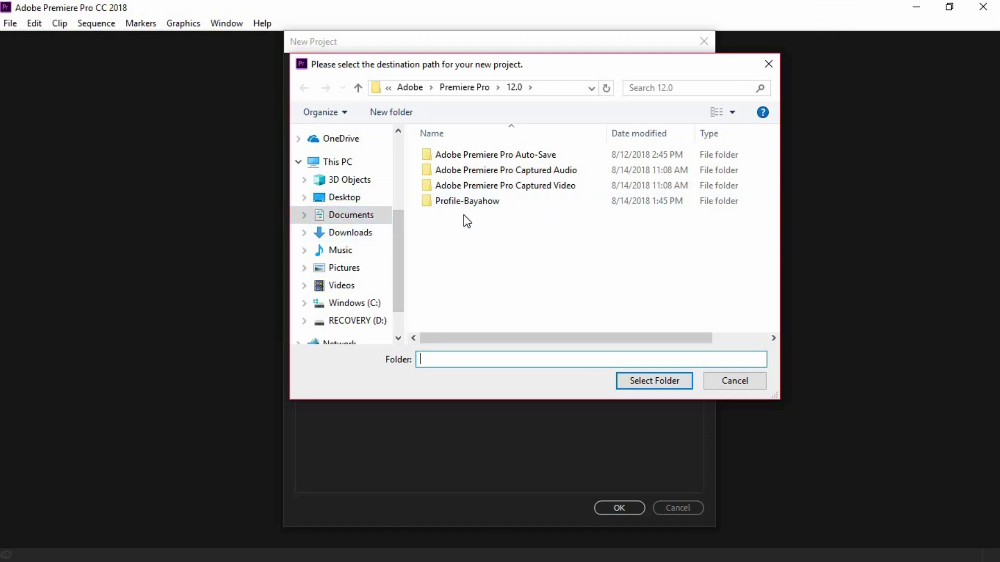
click(729, 380)
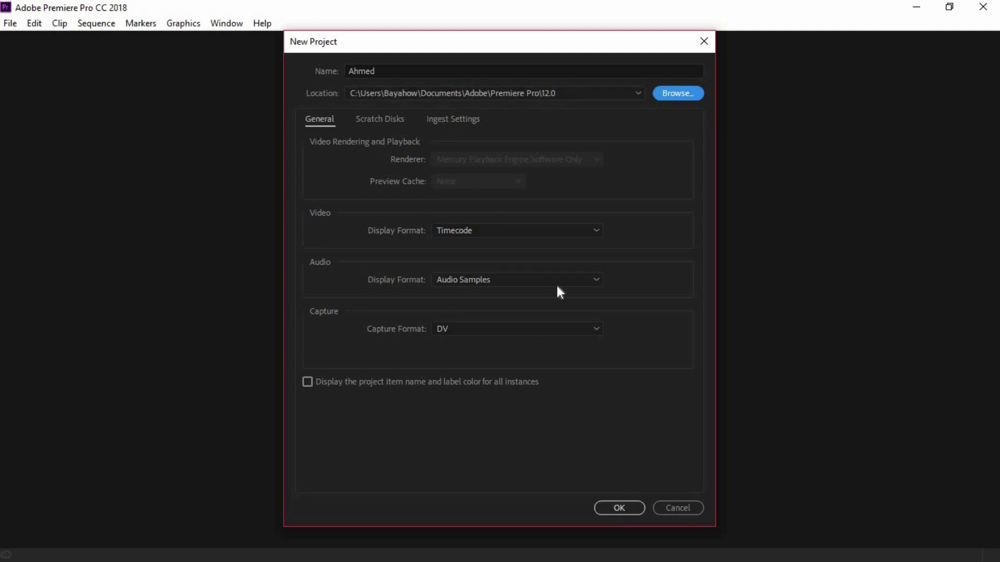
click(618, 508)
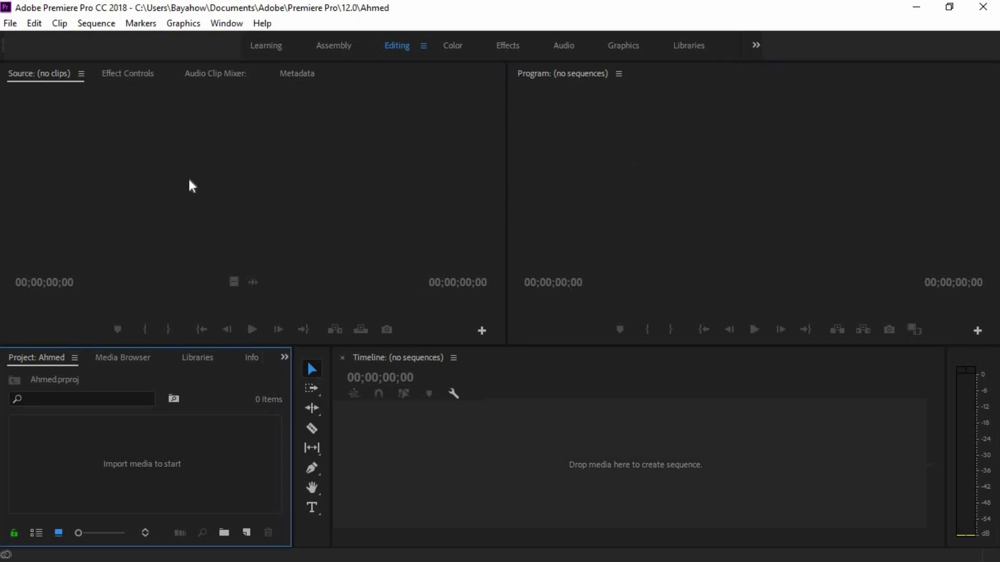
Import all five files, three videos and two audio tracks, from Desktop > Muqaalo Xiso
click(146, 161)
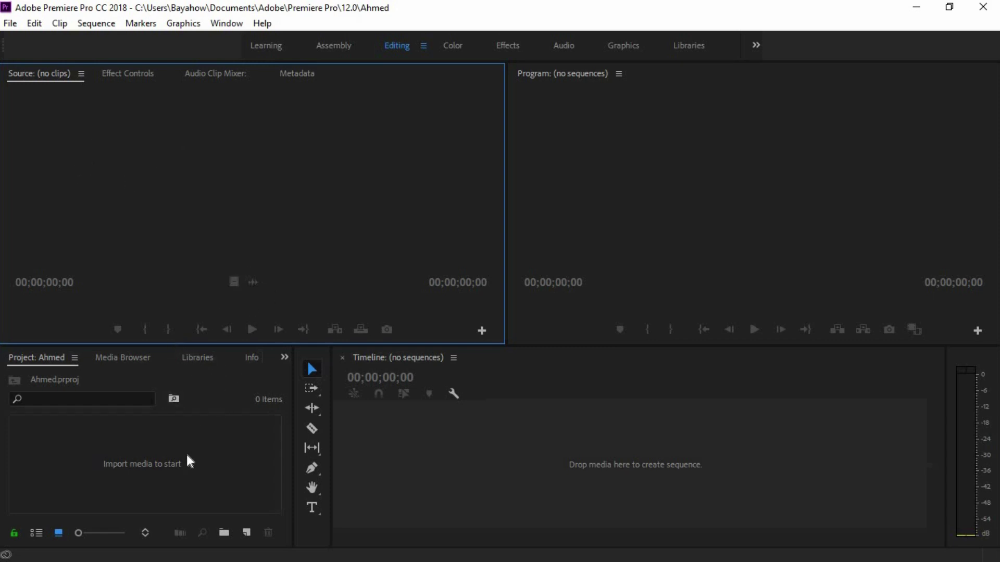
right_click(110, 457)
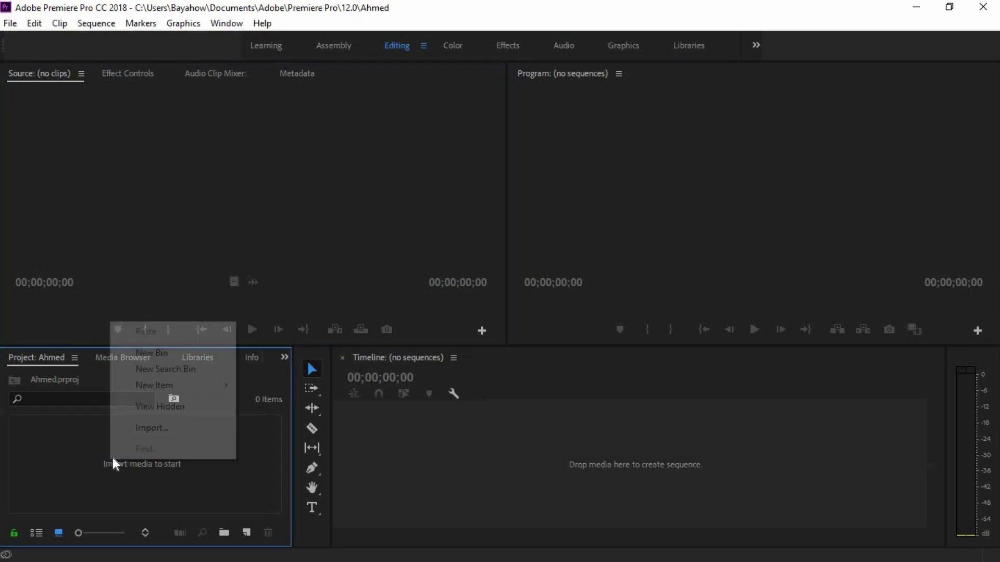
click(146, 429)
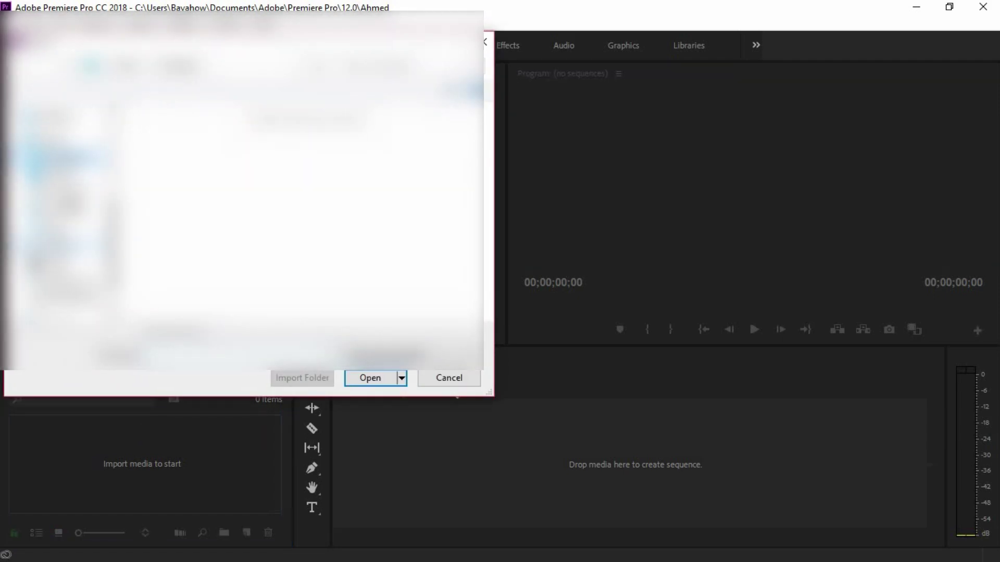
click(62, 177)
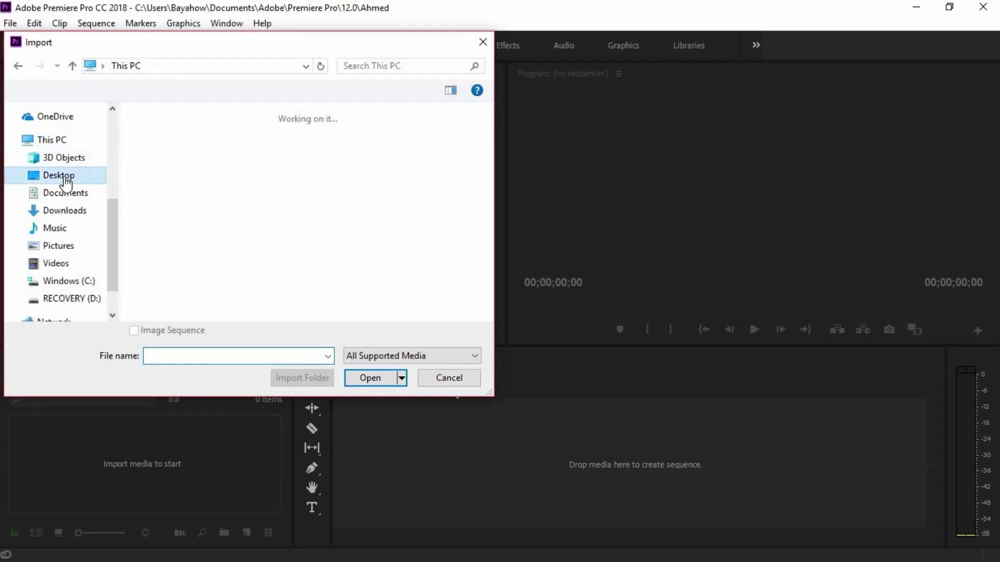
double_click(180, 149)
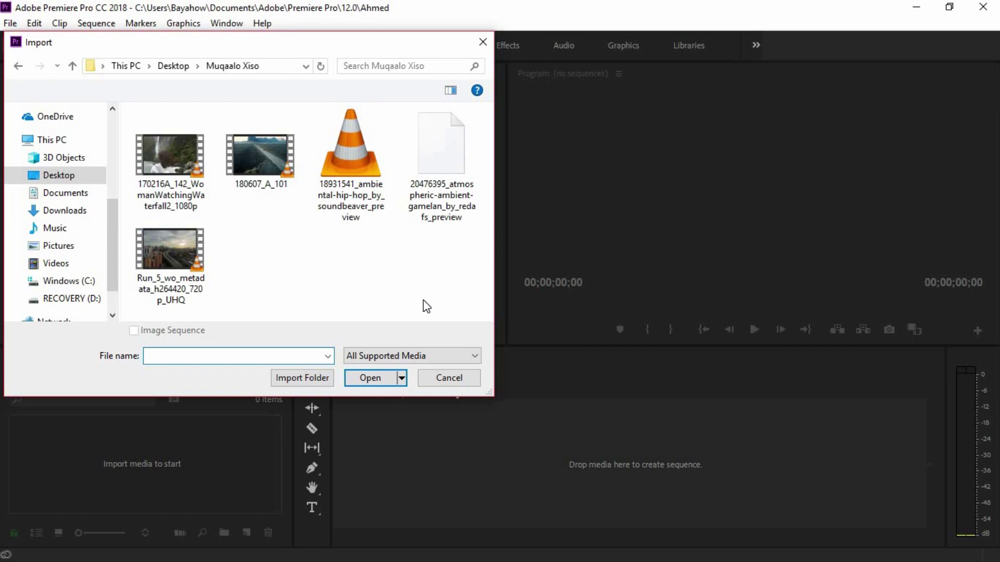
drag(404, 303, 141, 139)
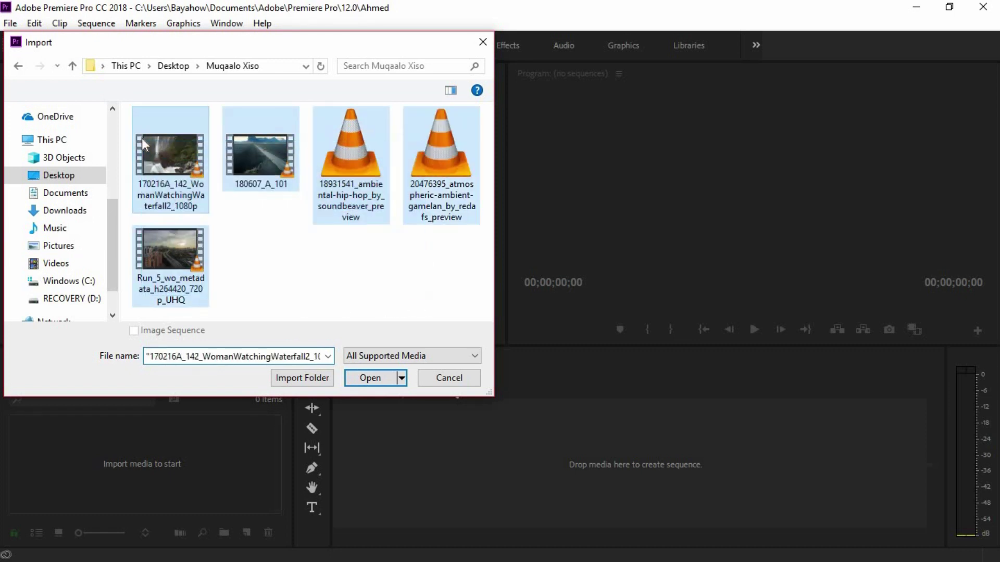
click(380, 376)
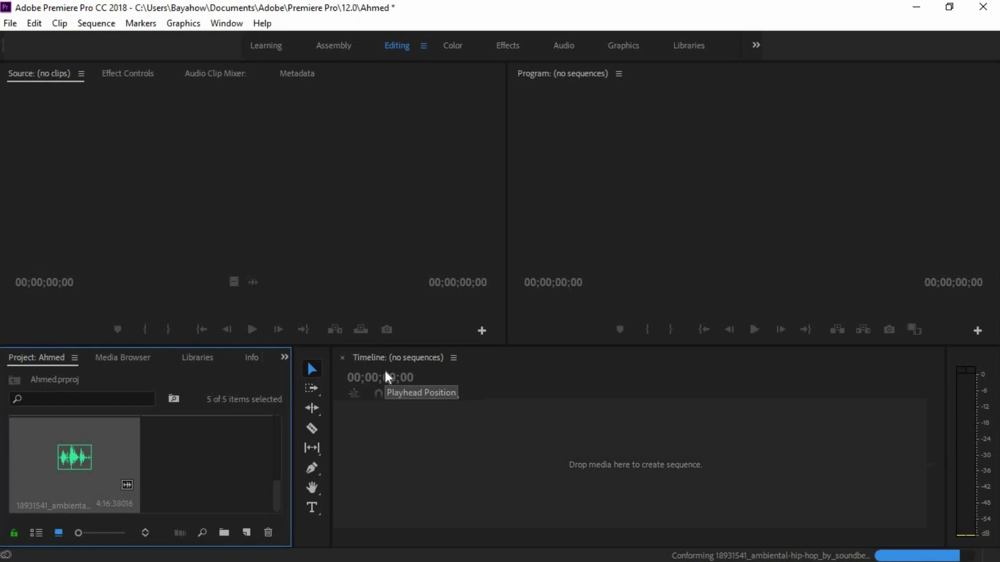
Make the Project panel taller and wider, with nothing selected
scroll(232, 467, up, 3)
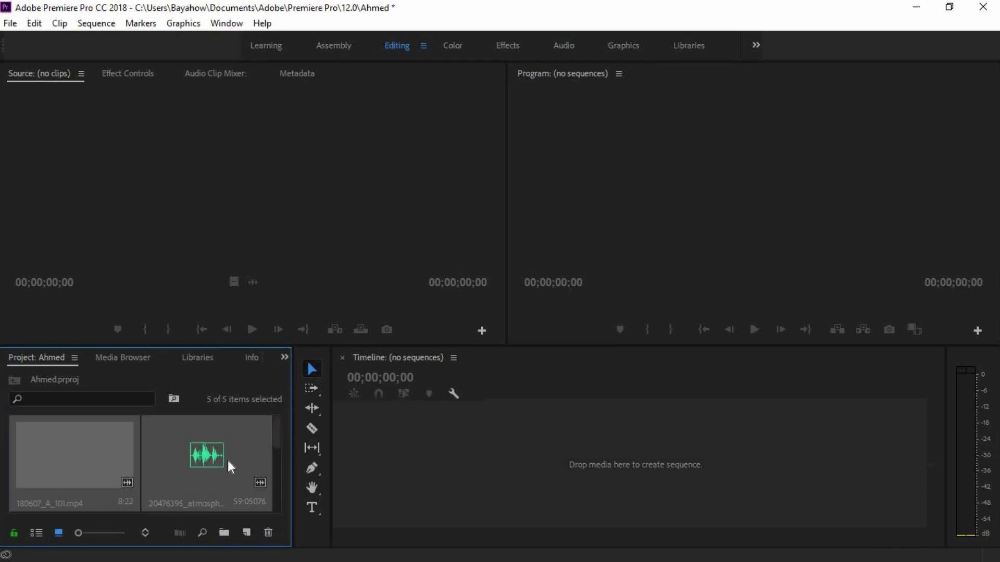
drag(219, 346, 229, 287)
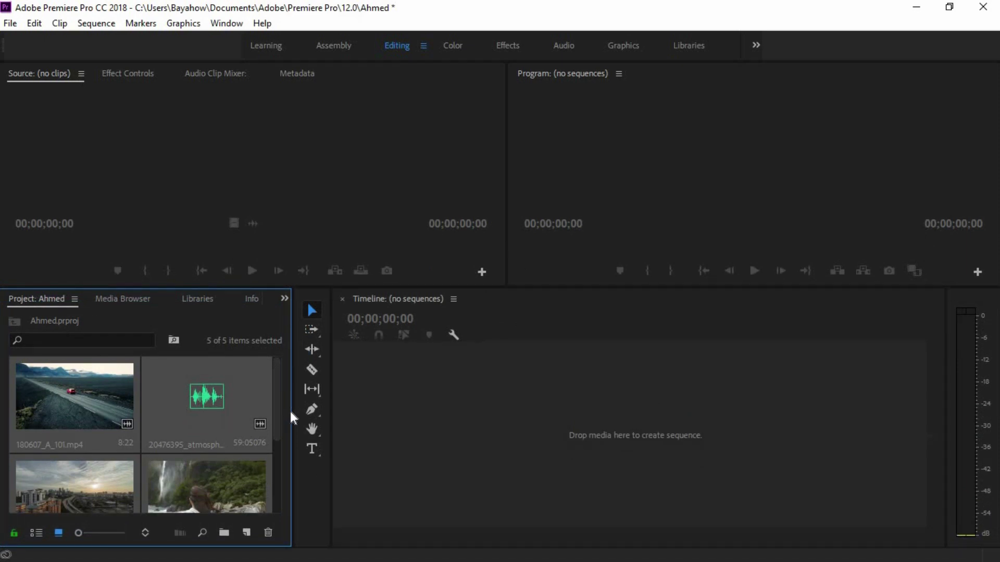
drag(290, 410, 361, 411)
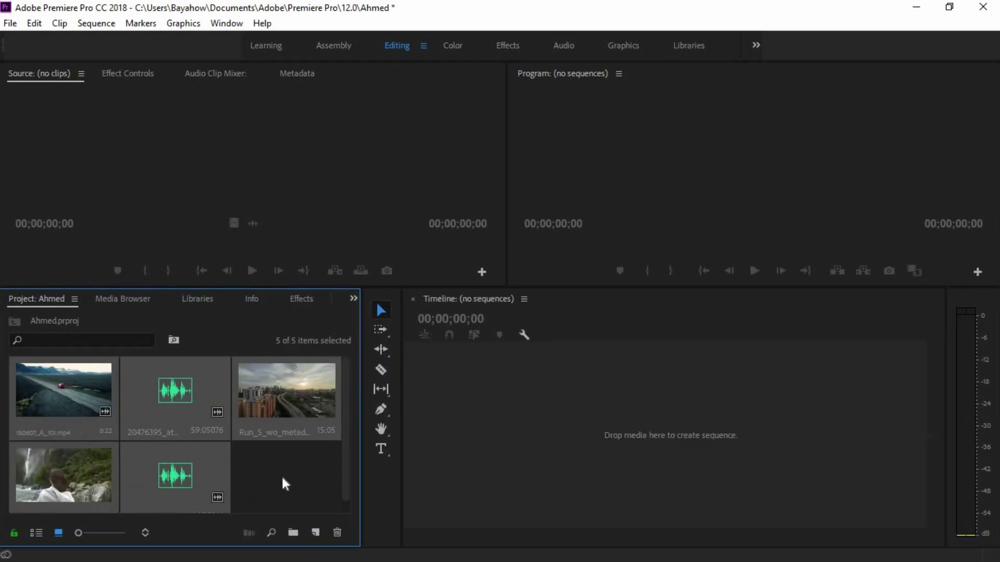
click(282, 477)
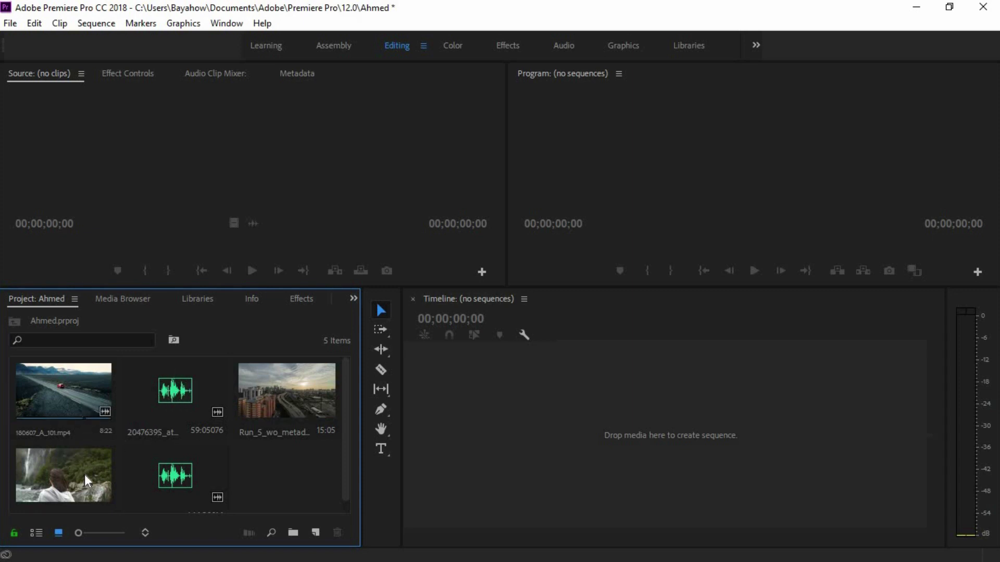
Show the clips in List View with their columns scrolled into view, and dock the panel beside the Source monitor
click(38, 533)
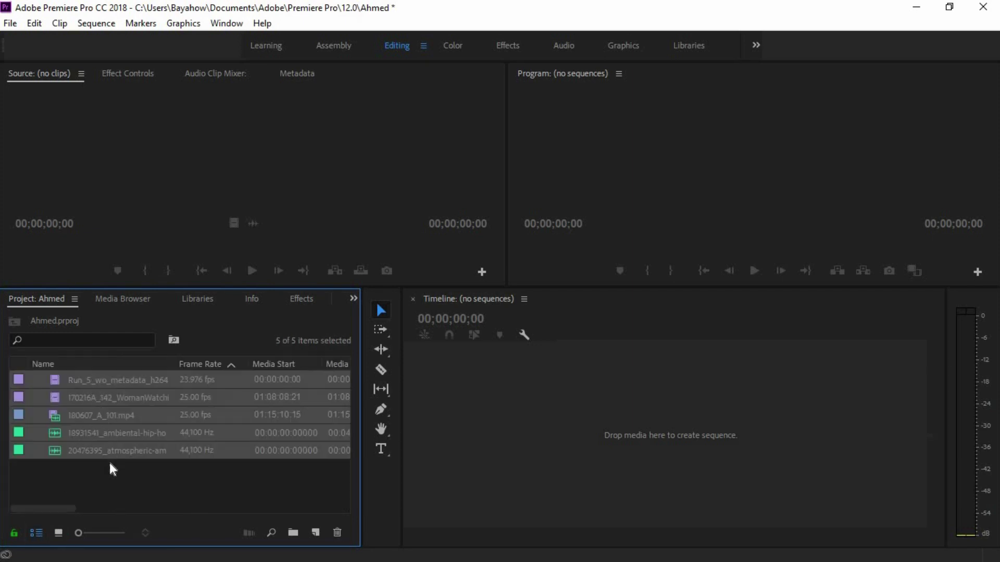
drag(46, 511, 189, 499)
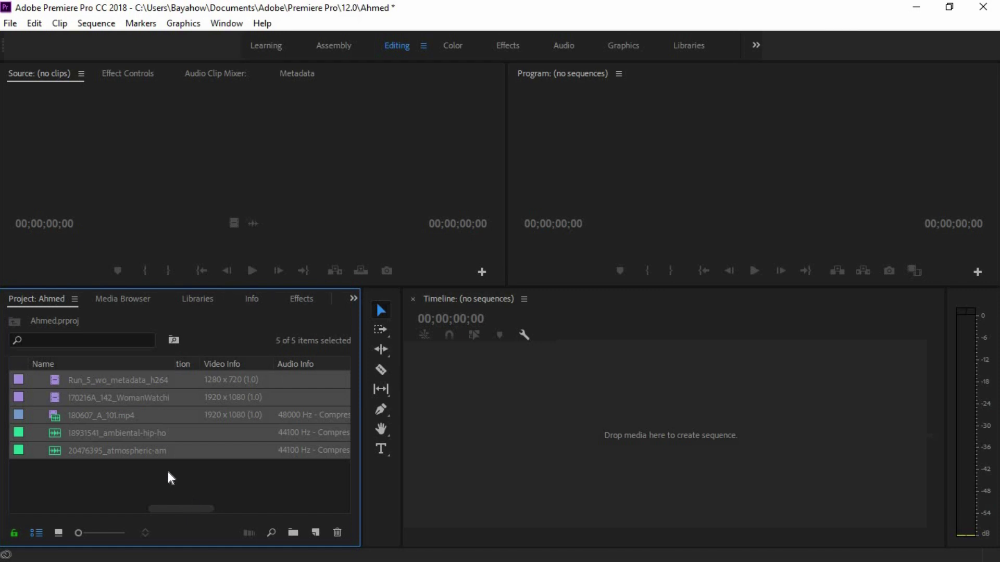
key(ctrl+shift+a)
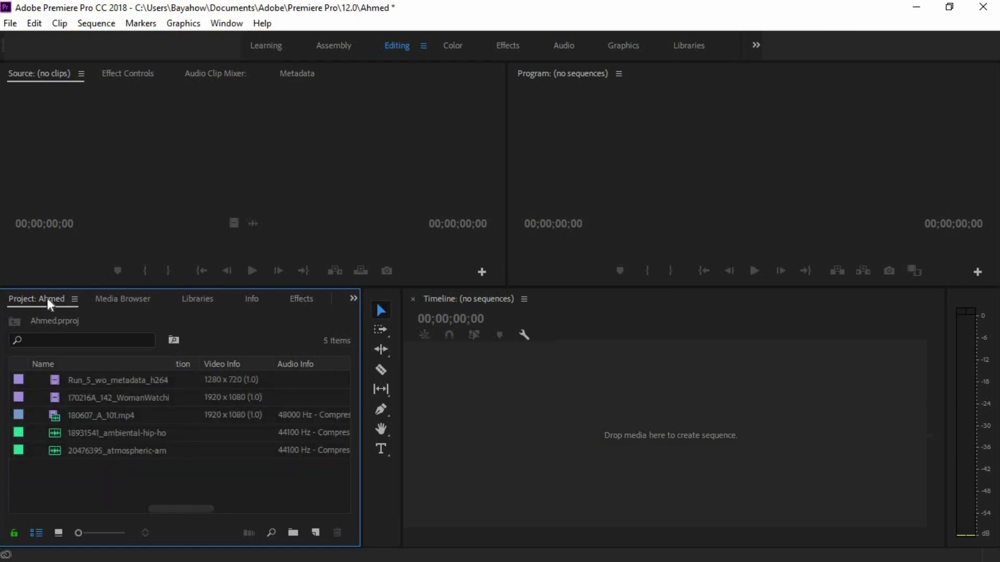
drag(48, 300, 156, 75)
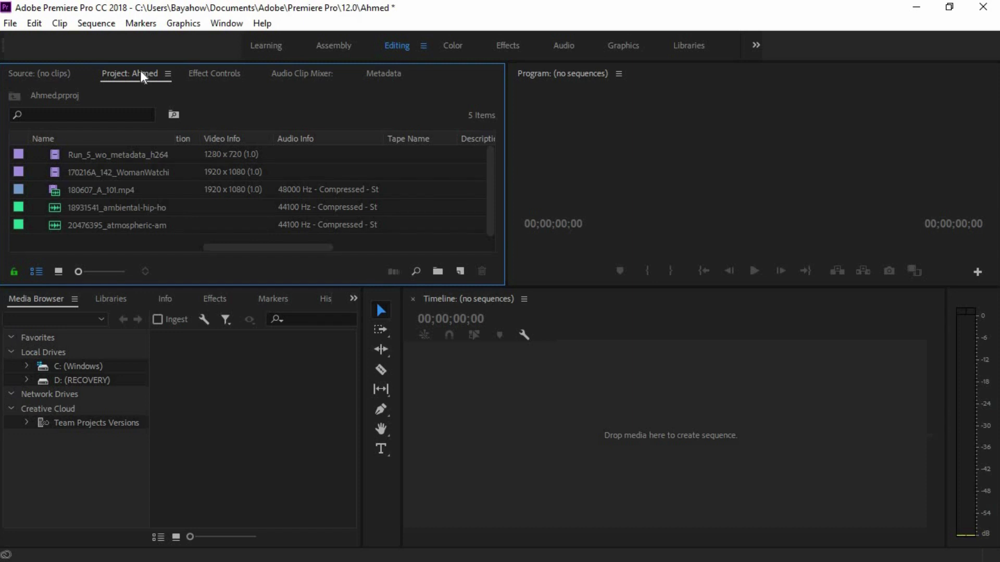
Re-dock the Project panel and create a sequence from 170216A_142_WomanWatchingWaterfall2_1080p on V1
drag(138, 70, 21, 304)
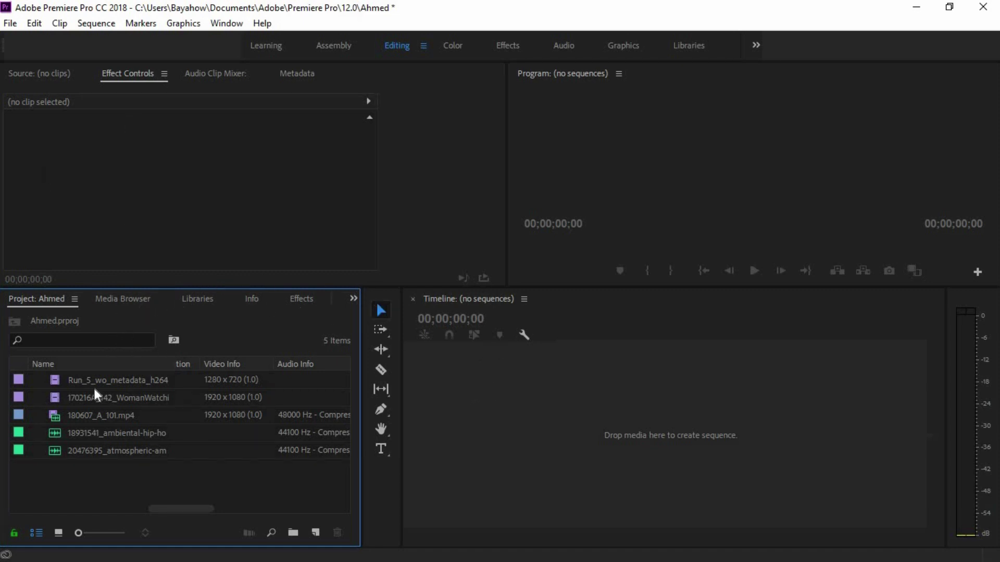
click(124, 450)
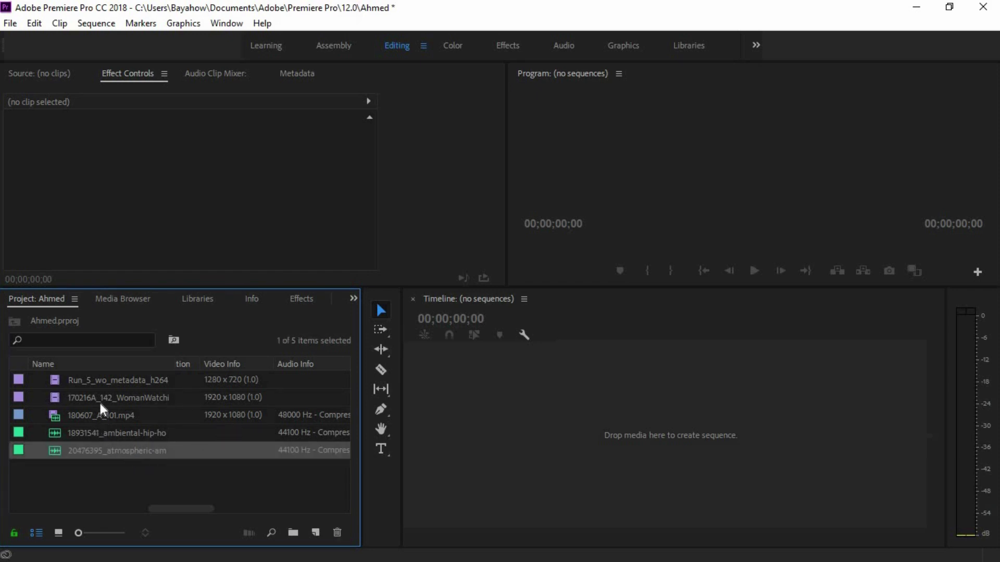
drag(102, 396, 477, 414)
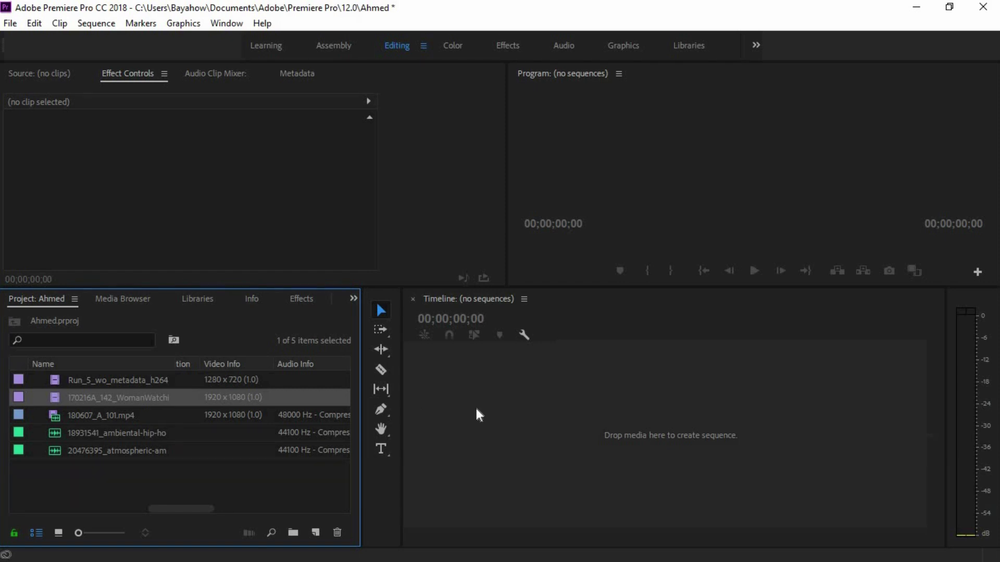
drag(476, 409, 474, 406)
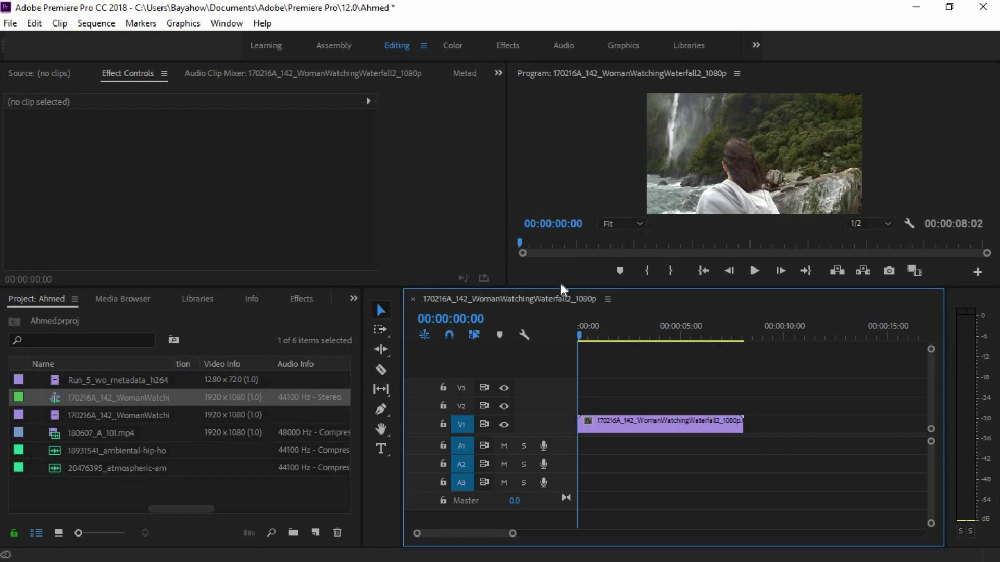
mouse_move(562, 286)
mouse_down()
mouse_move(562, 314)
mouse_move(552, 316)
mouse_up()
drag(506, 251, 465, 255)
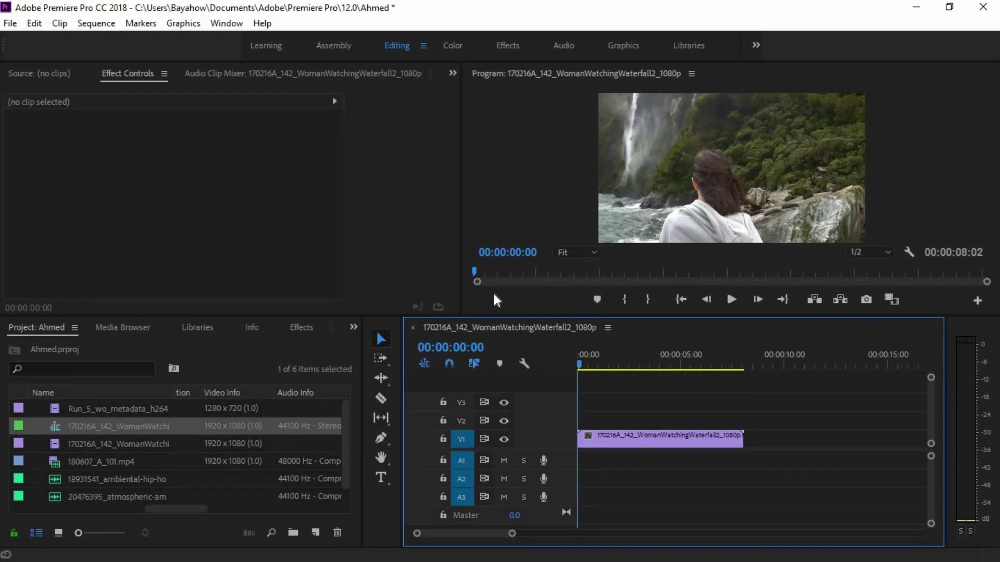
drag(489, 315, 485, 337)
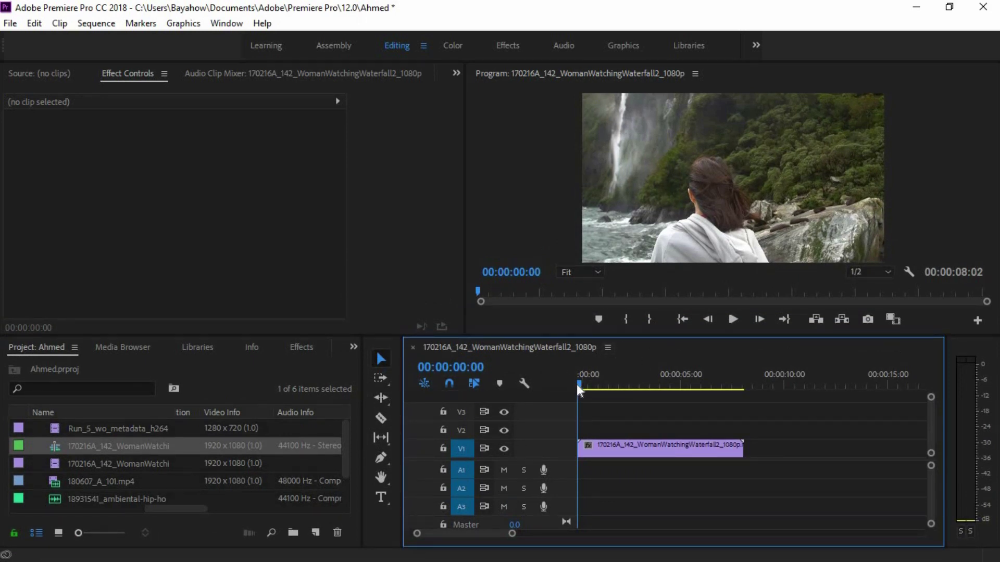
click(730, 321)
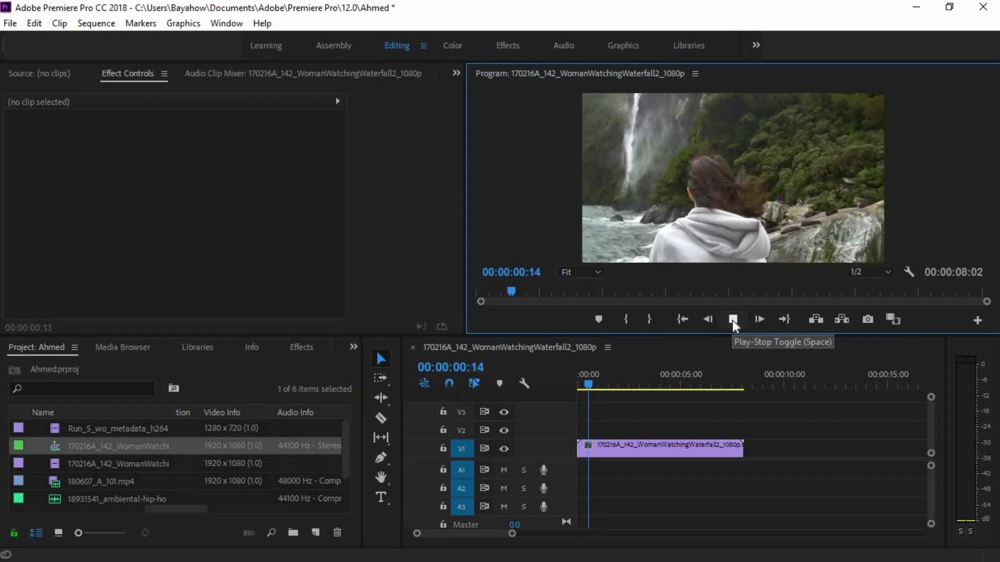
click(732, 320)
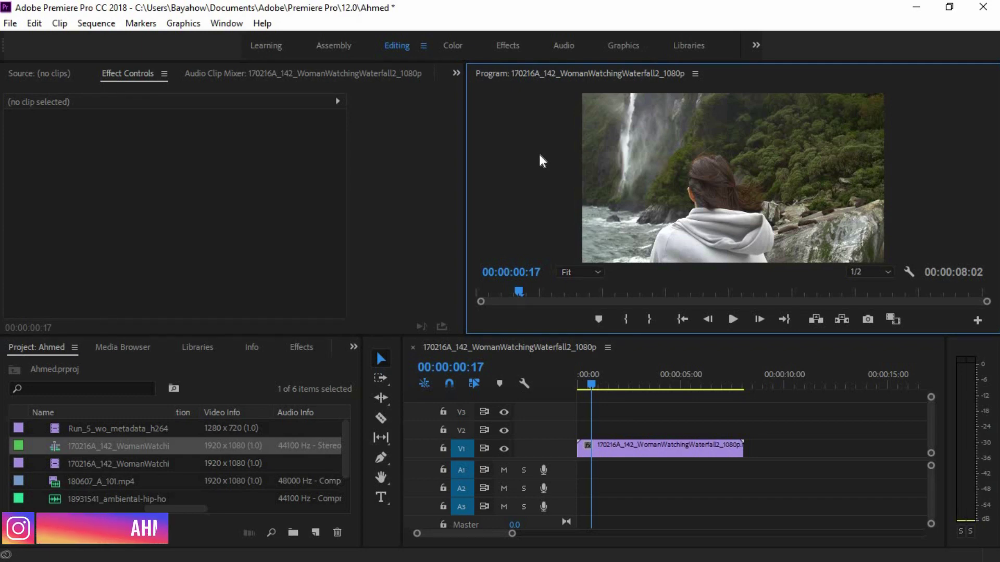
Preview the waterfall clip in the maximized Program Monitor and set playback resolution to 1/4
key(grave)
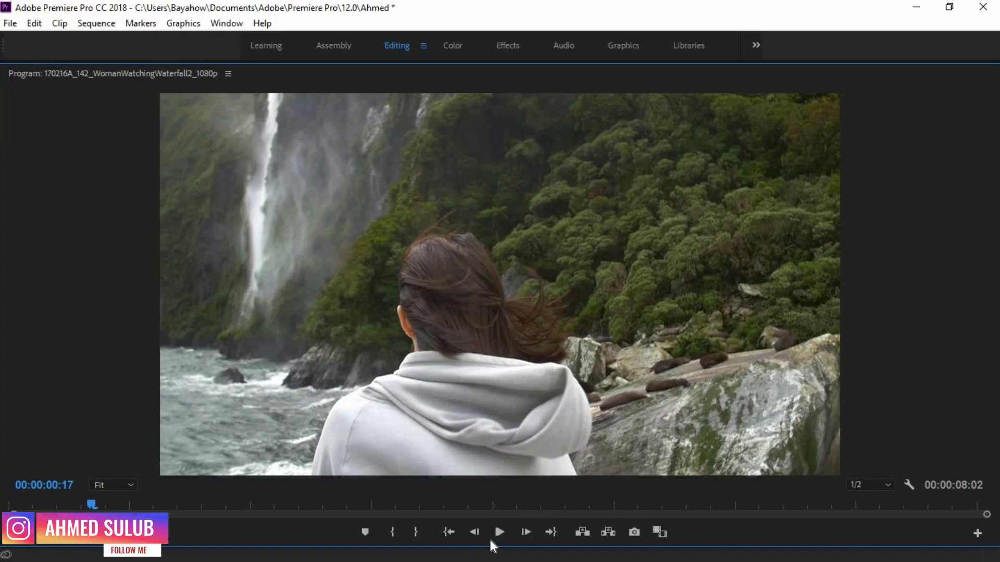
click(498, 532)
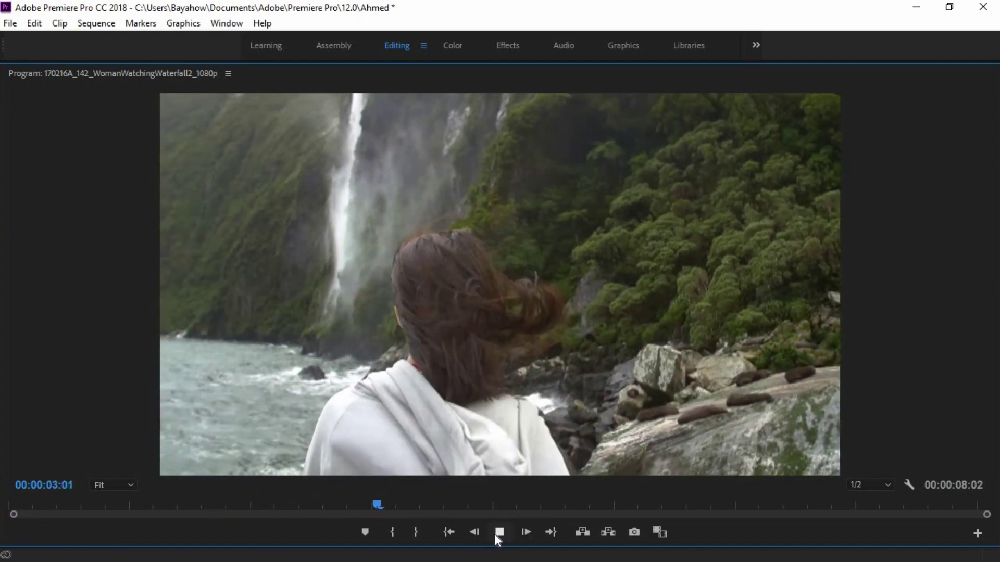
key(space)
click(867, 487)
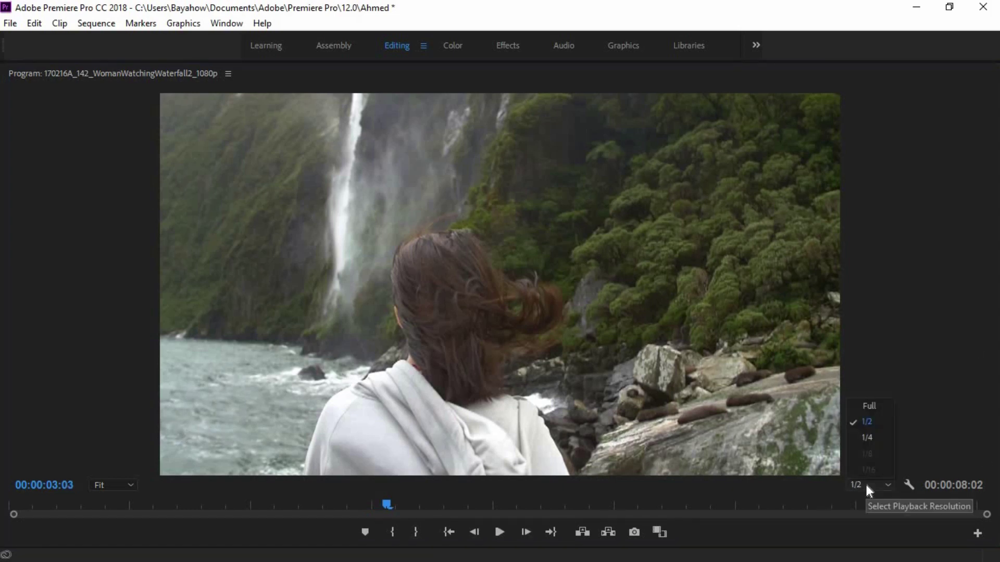
click(873, 437)
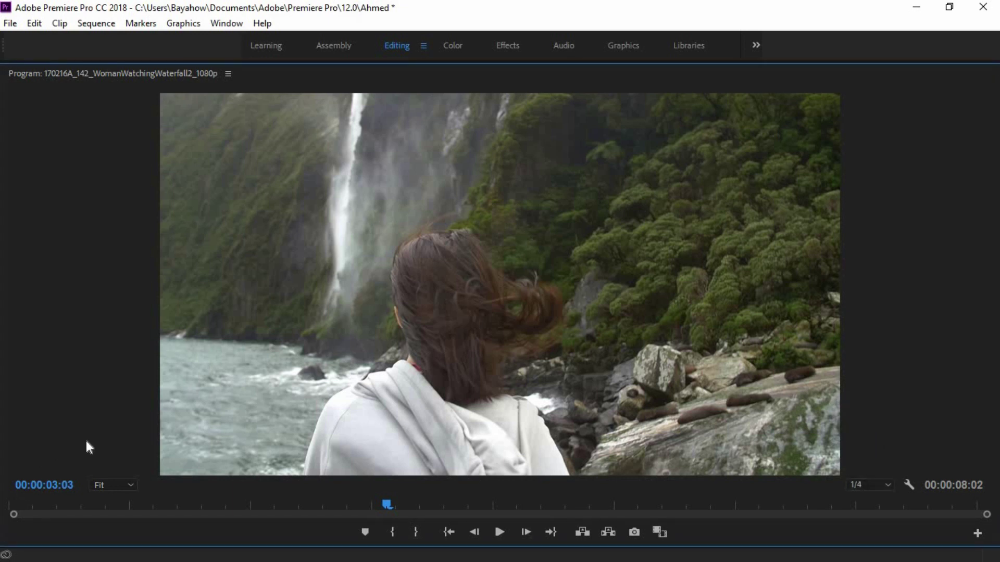
Replay the clip at 1/4 resolution to check smoothness, then restore the normal layout
key(space)
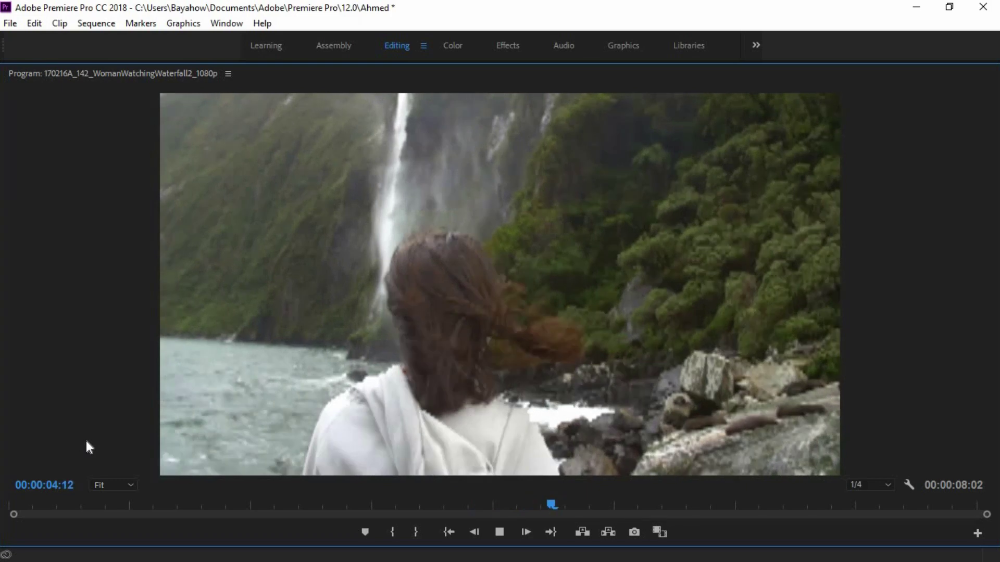
key(space)
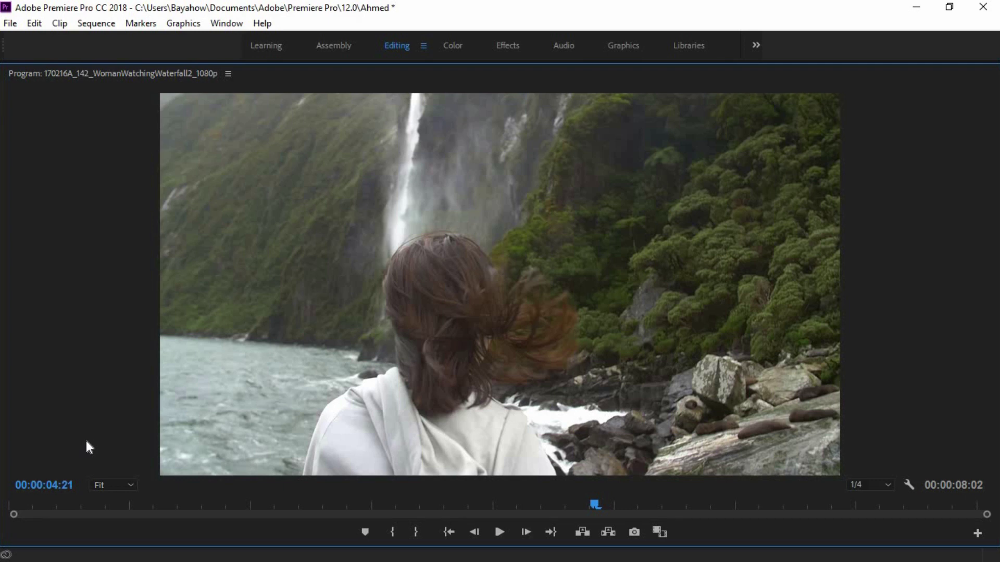
key(space)
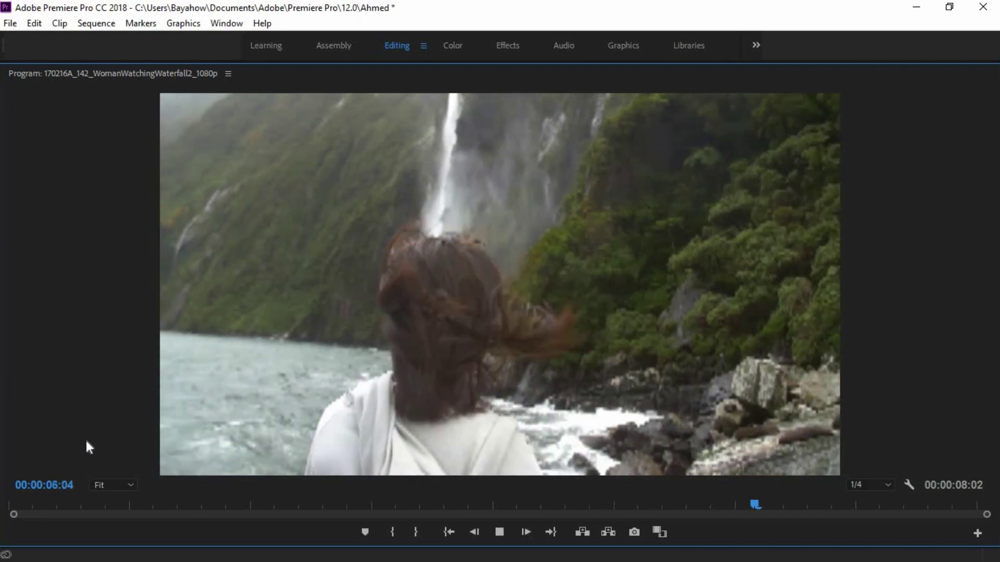
key(space)
key(grave)
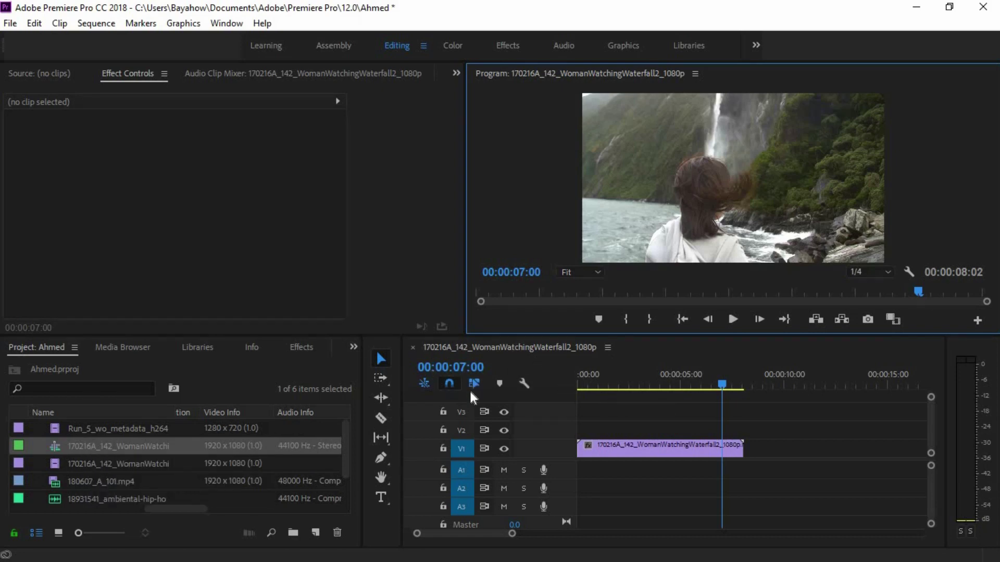
Return the playhead to the start and razor-cut the V1 waterfall clip near four seconds
drag(723, 385, 567, 395)
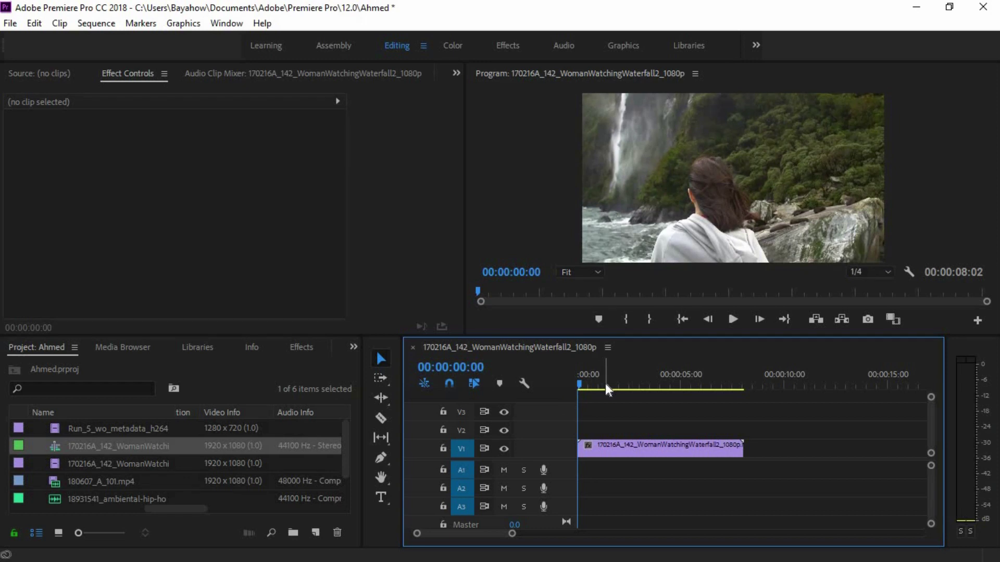
click(380, 418)
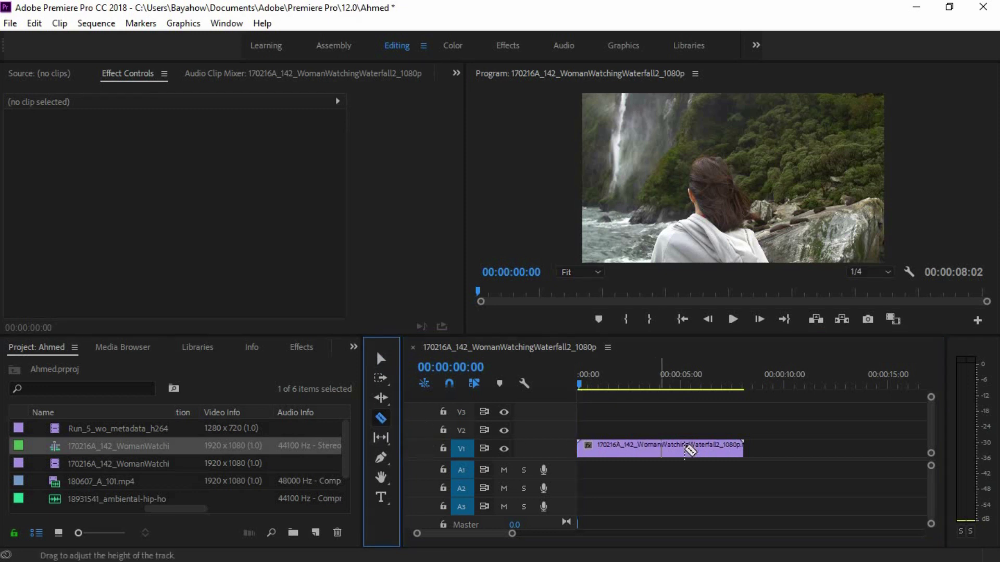
click(663, 451)
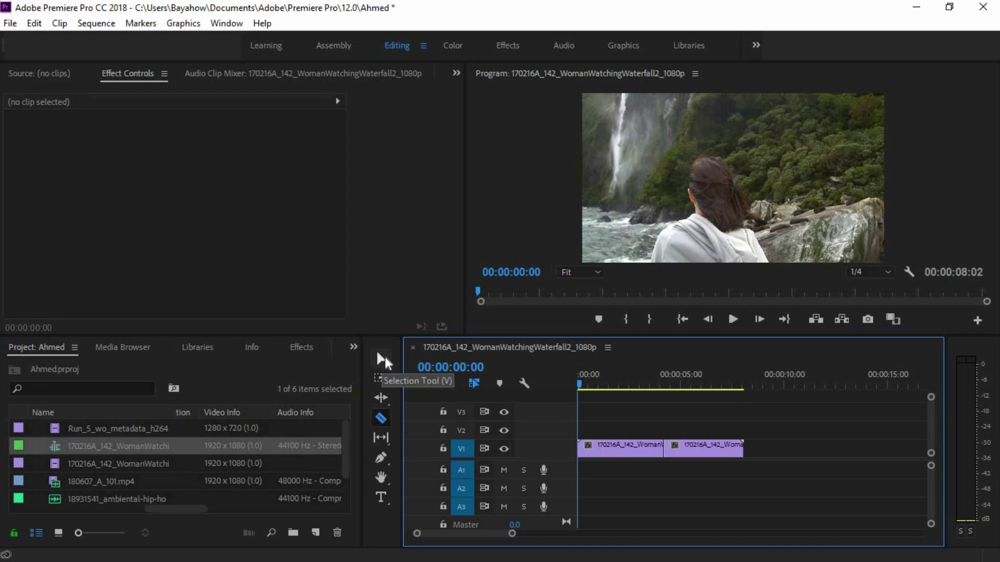
click(390, 359)
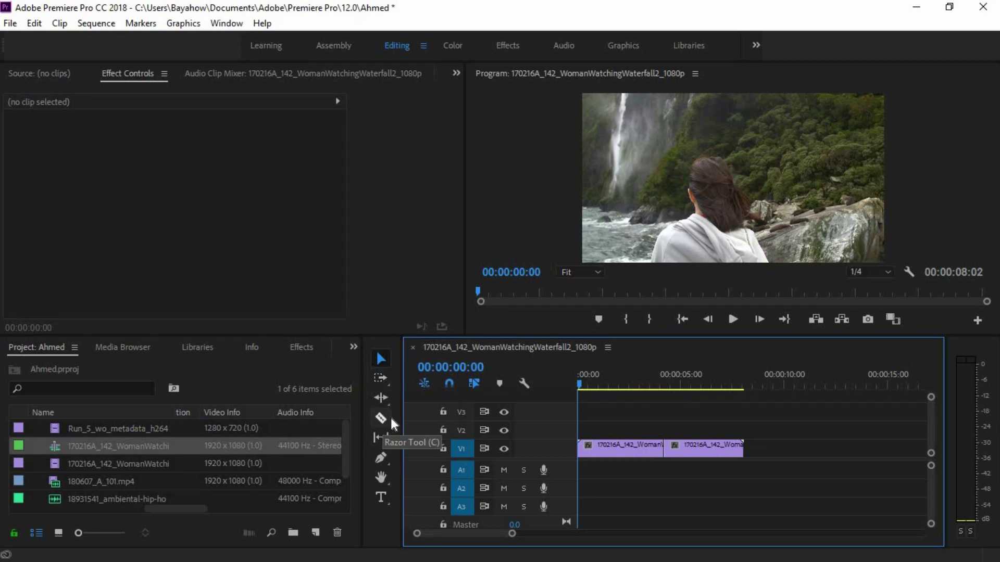
Select the second waterfall piece on V1 and bring up the Source monitor
click(391, 423)
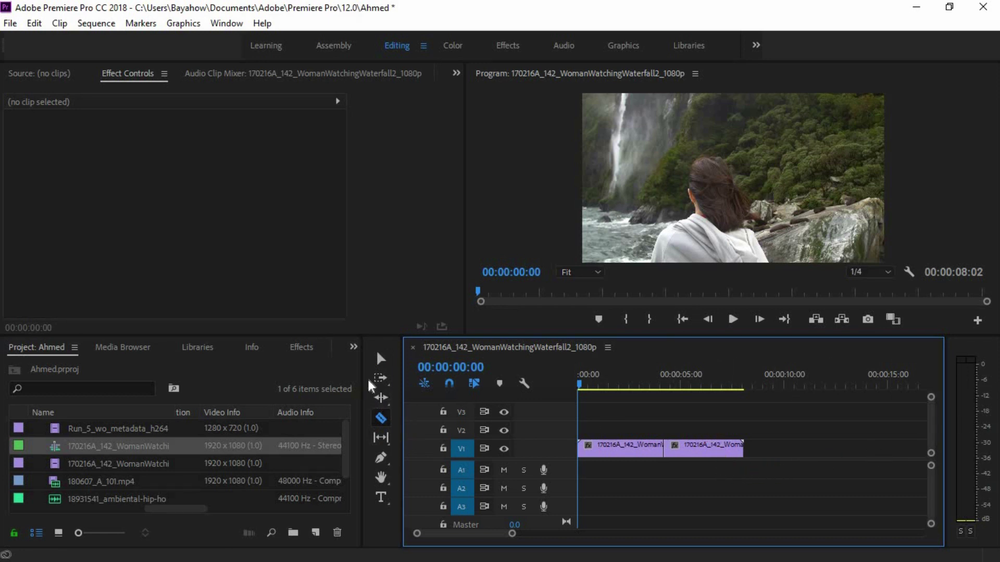
click(381, 359)
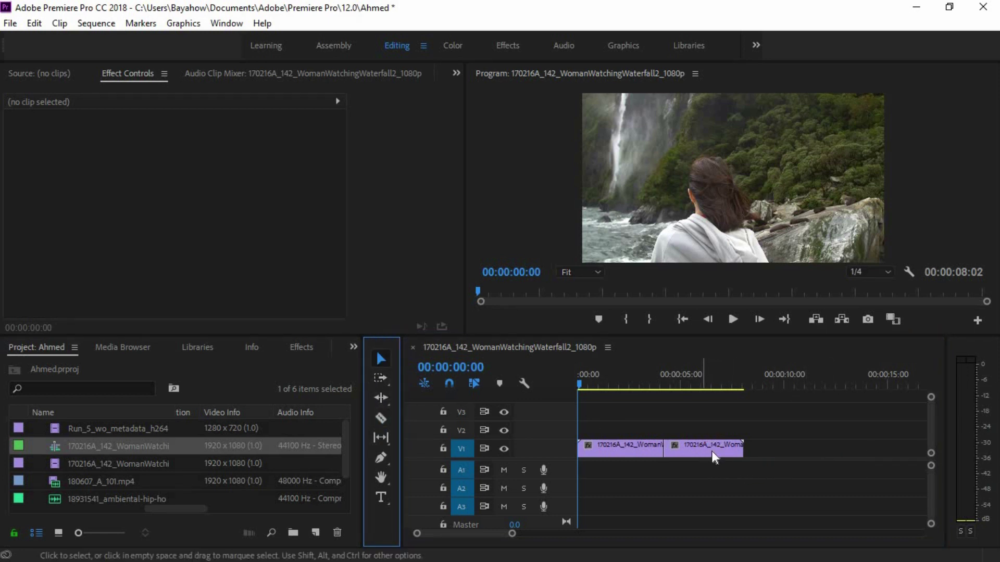
mouse_move(725, 448)
mouse_down()
mouse_move(740, 451)
mouse_move(681, 447)
mouse_up()
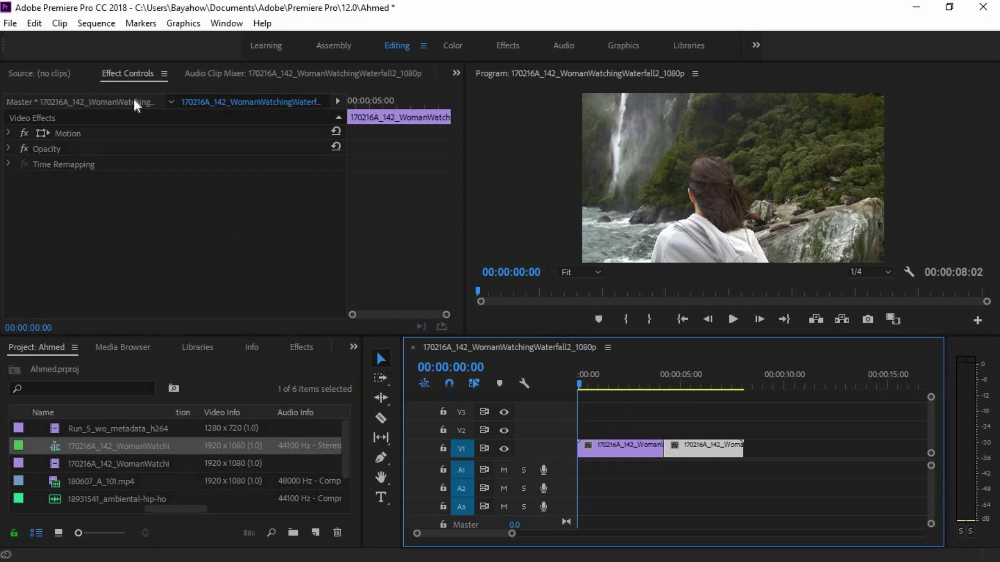
click(42, 73)
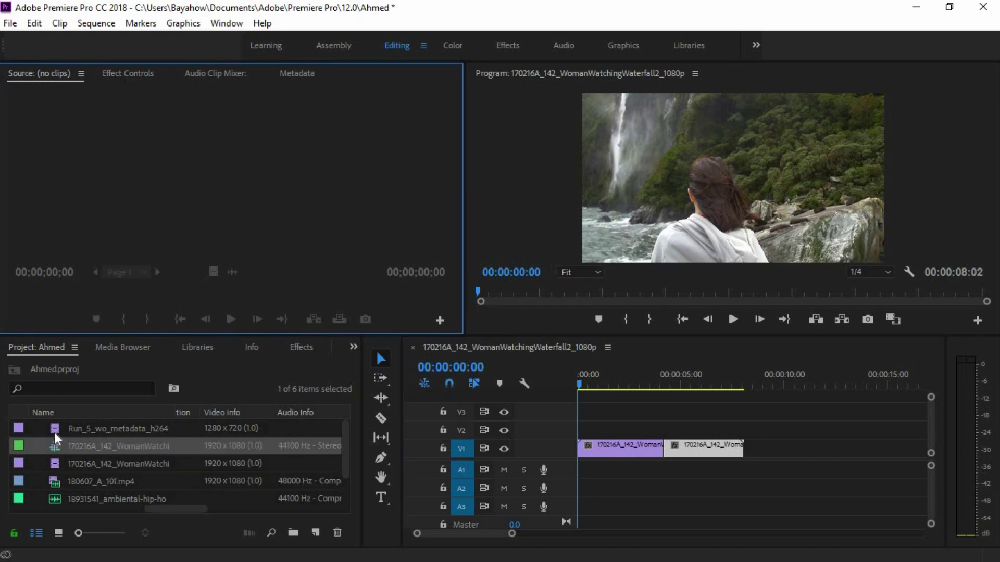
Mark a 00:00:02:06 range of 180607_A_101.mp4 around the red car and drag it to V2
click(58, 533)
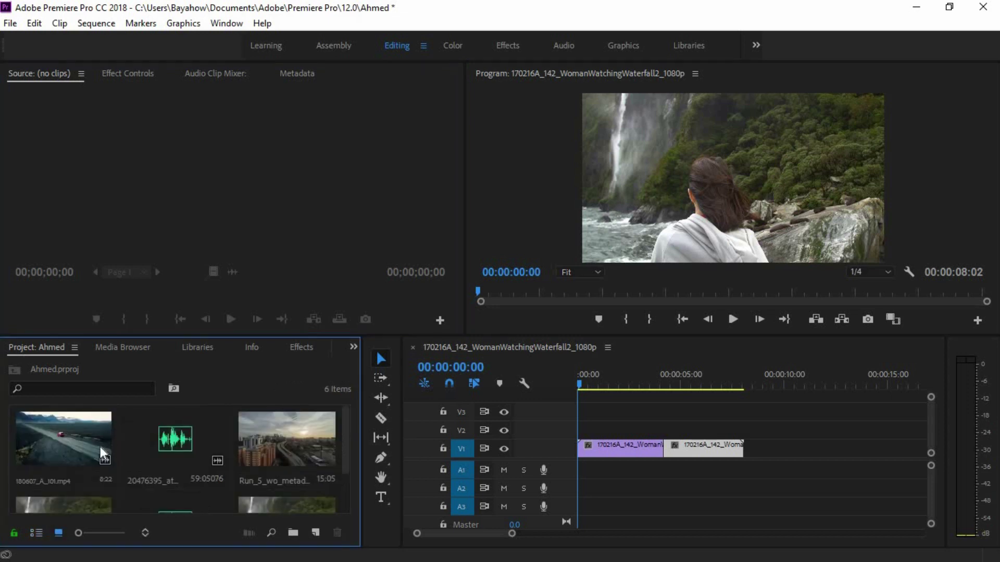
double_click(84, 451)
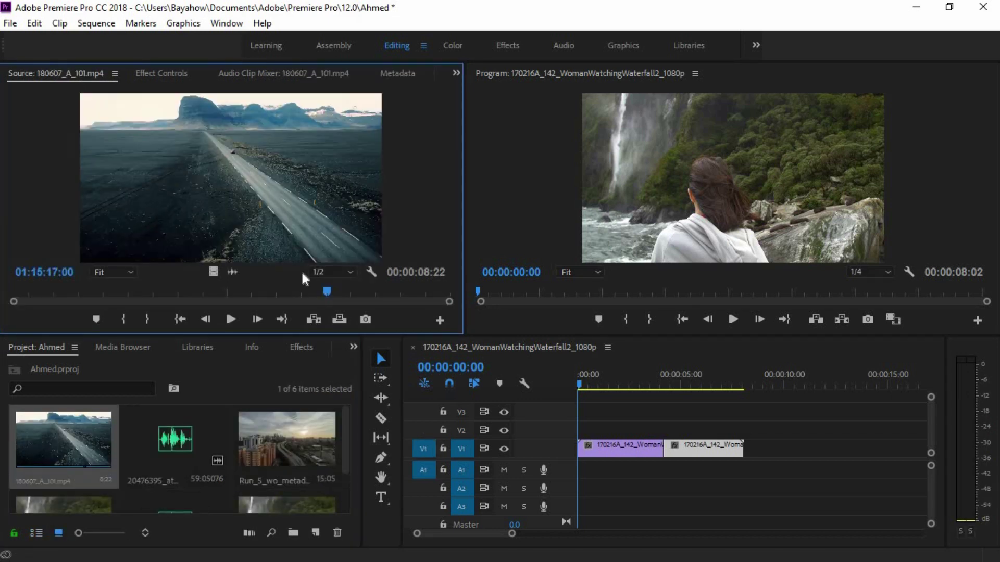
drag(323, 284, 122, 293)
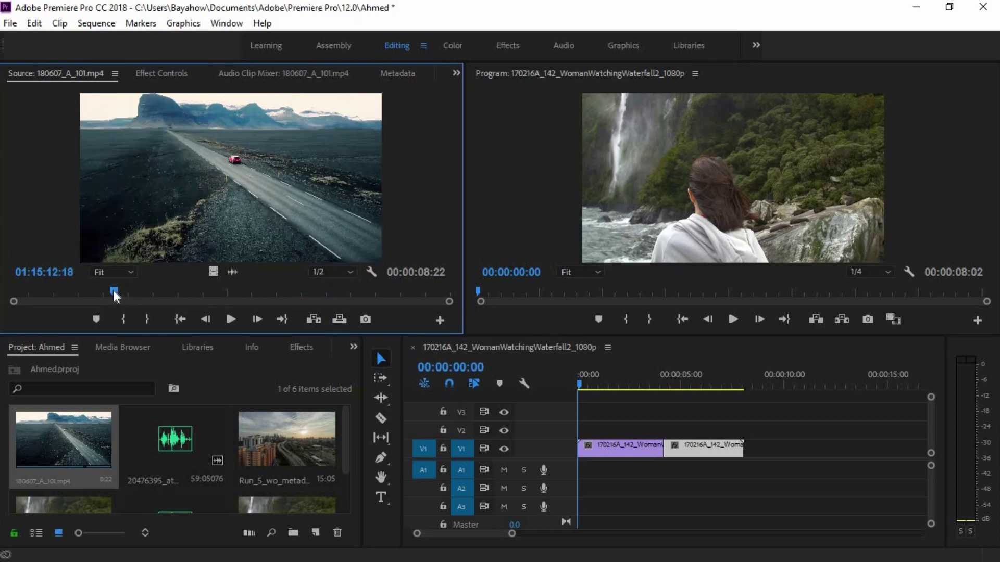
drag(114, 290, 76, 292)
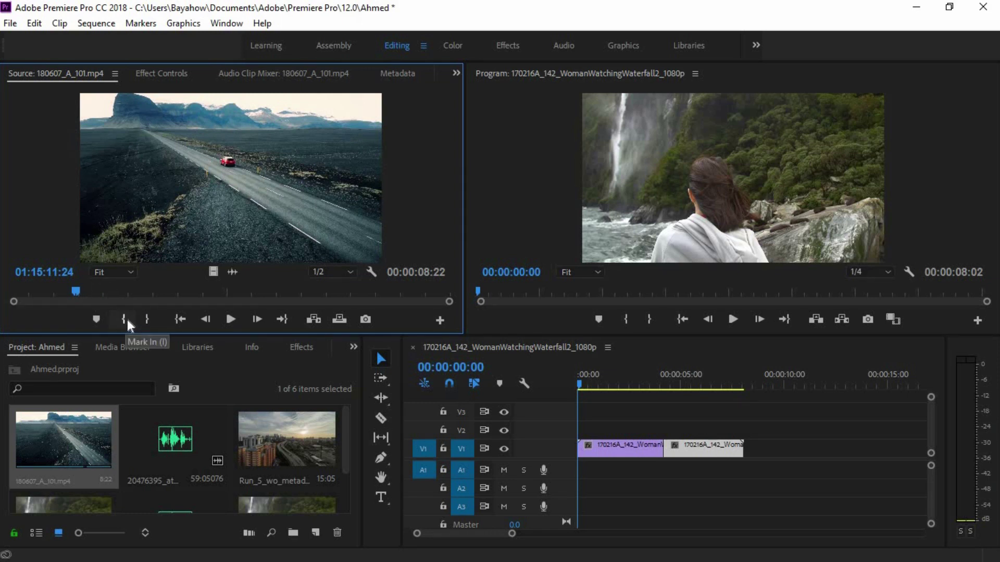
key(i)
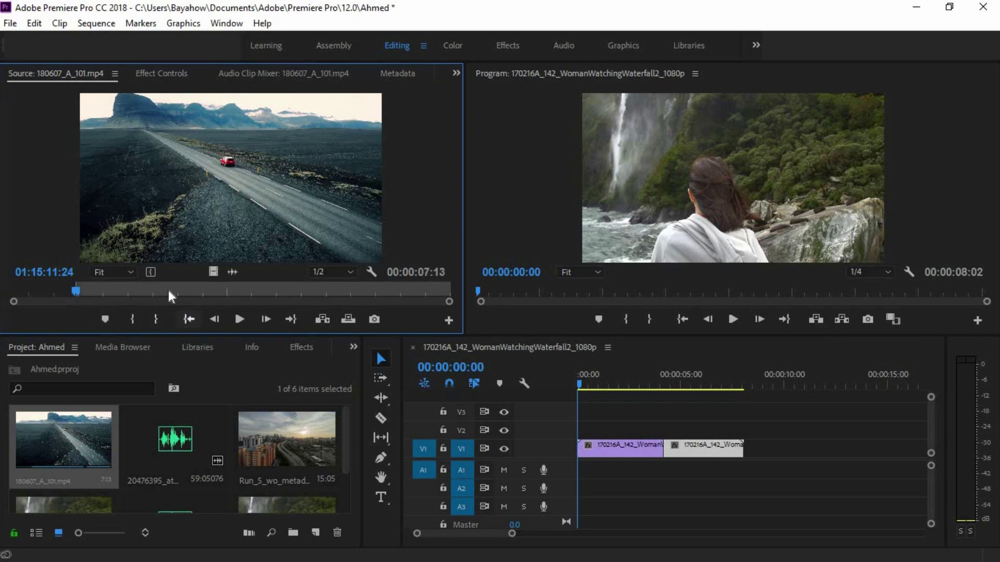
mouse_move(76, 292)
mouse_down()
mouse_move(277, 276)
mouse_move(183, 301)
mouse_up()
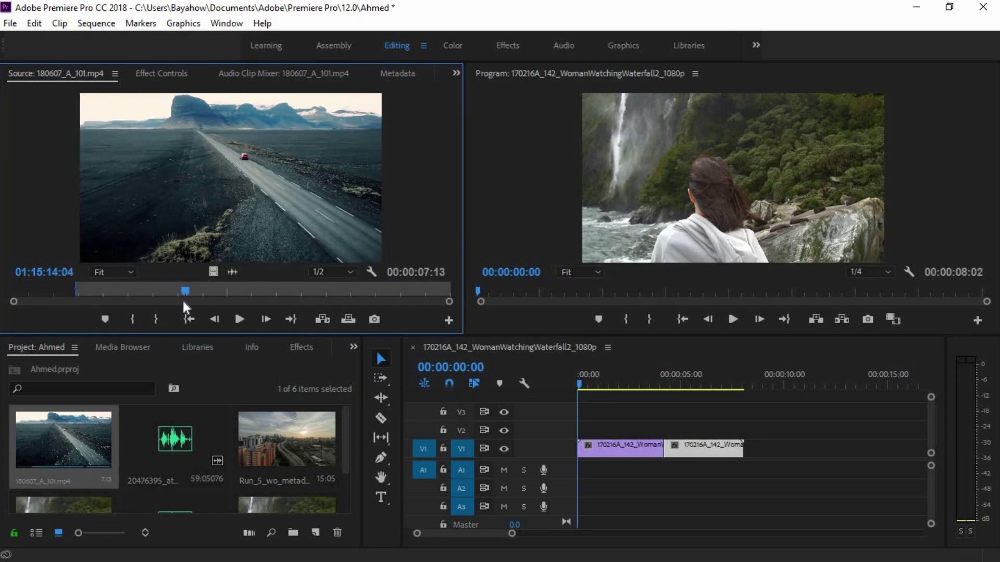
click(153, 321)
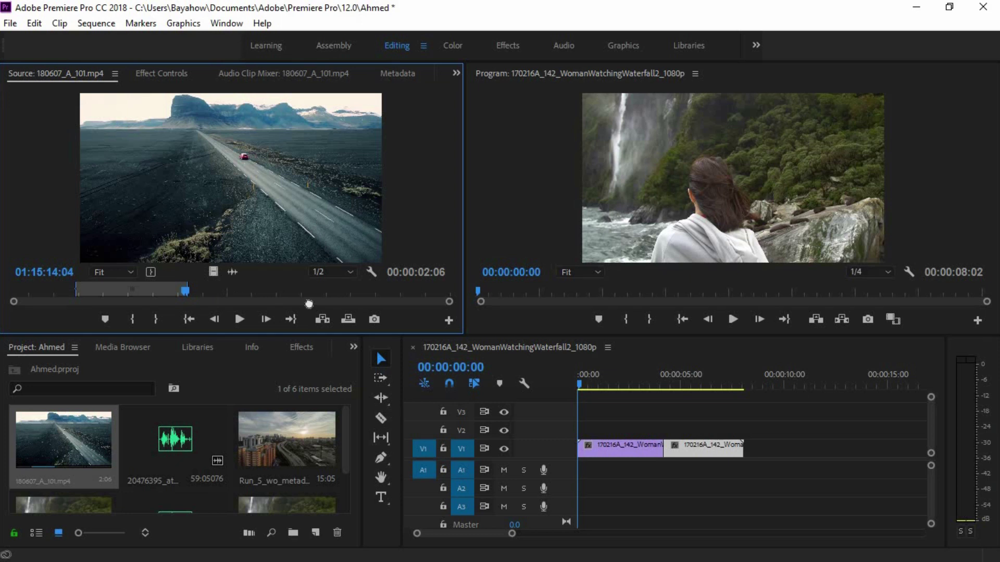
drag(584, 385, 728, 427)
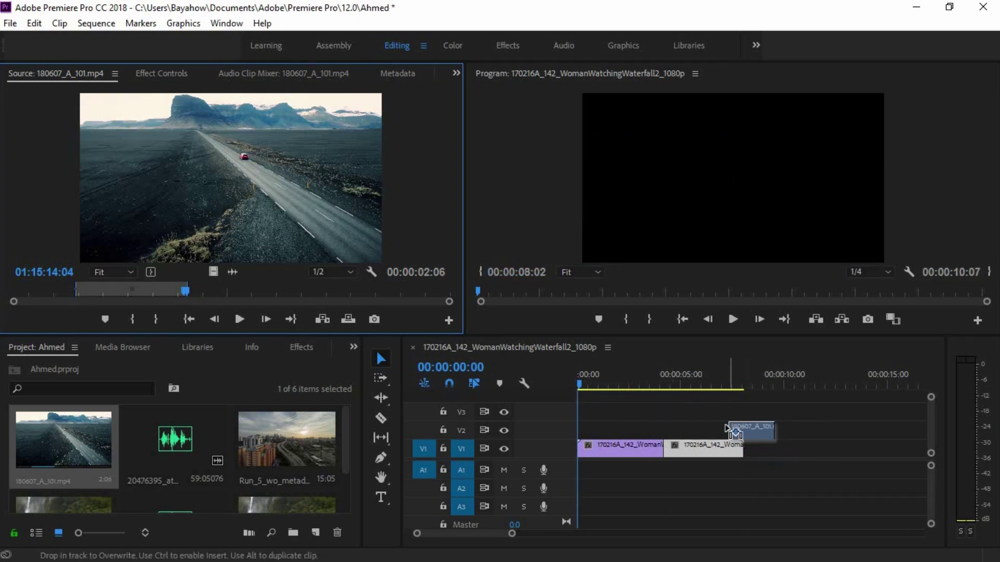
Place the road section on V2 above the second waterfall piece and scrub through it
drag(727, 427, 675, 429)
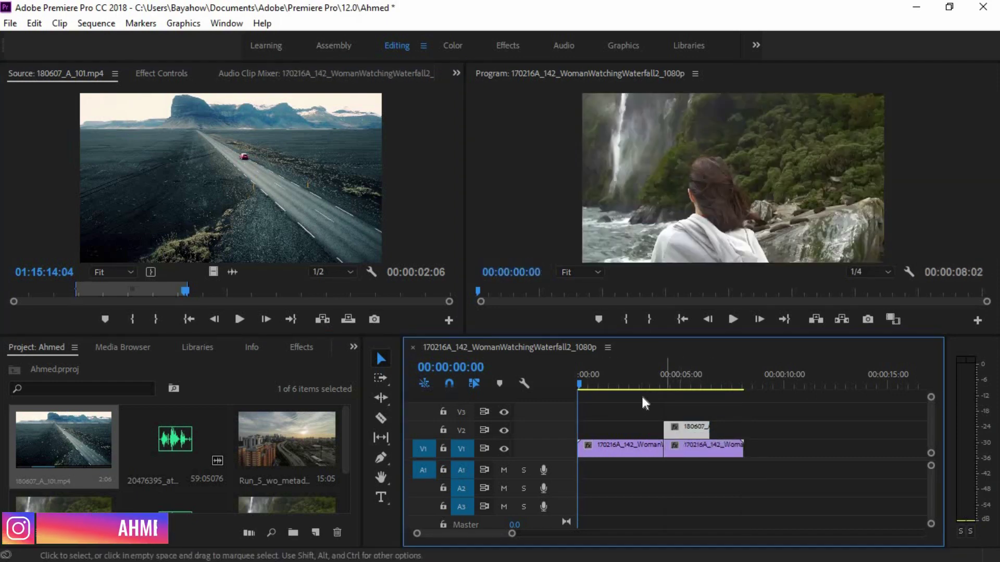
mouse_move(579, 384)
mouse_down()
mouse_move(721, 397)
mouse_move(655, 400)
mouse_up()
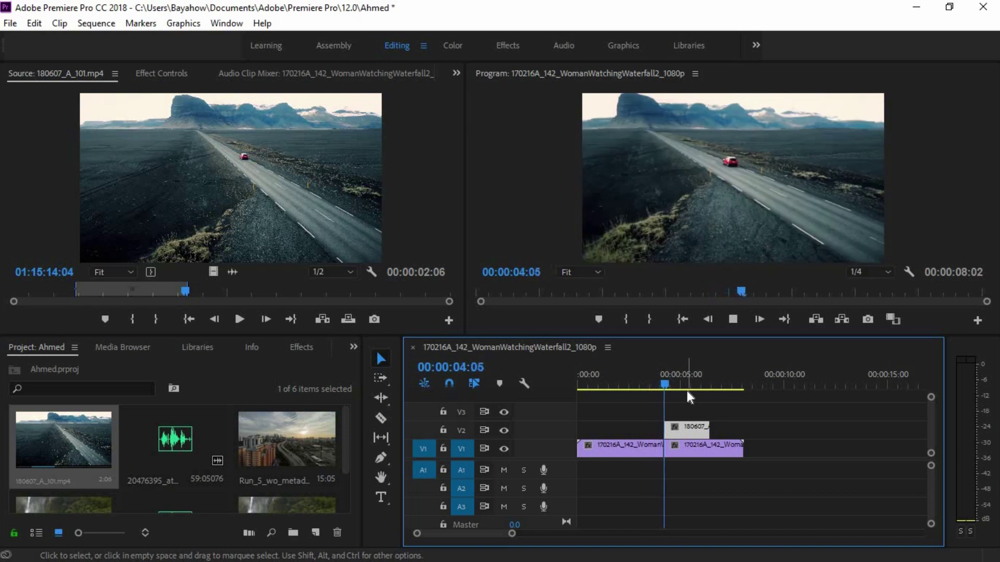
key(space)
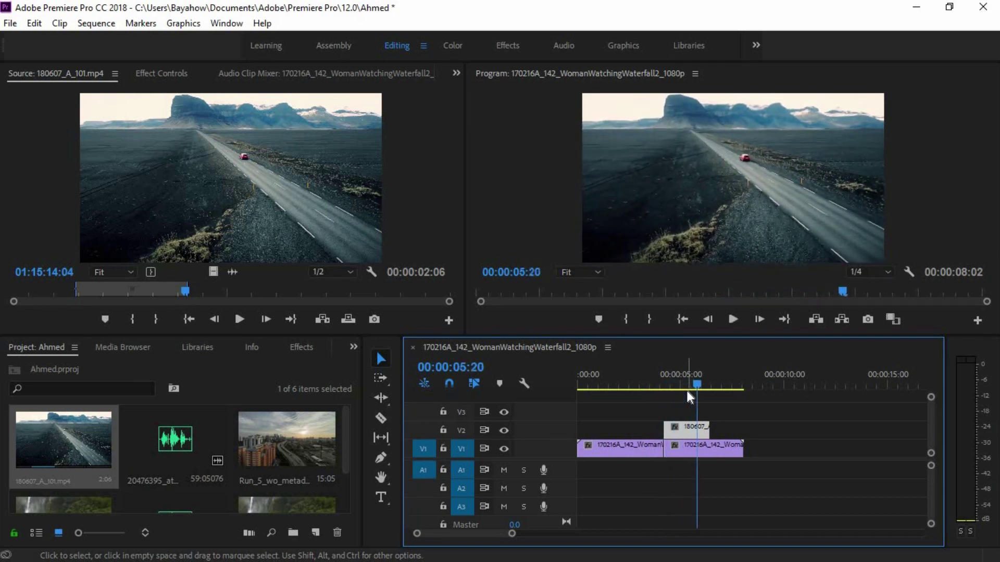
drag(693, 386, 641, 386)
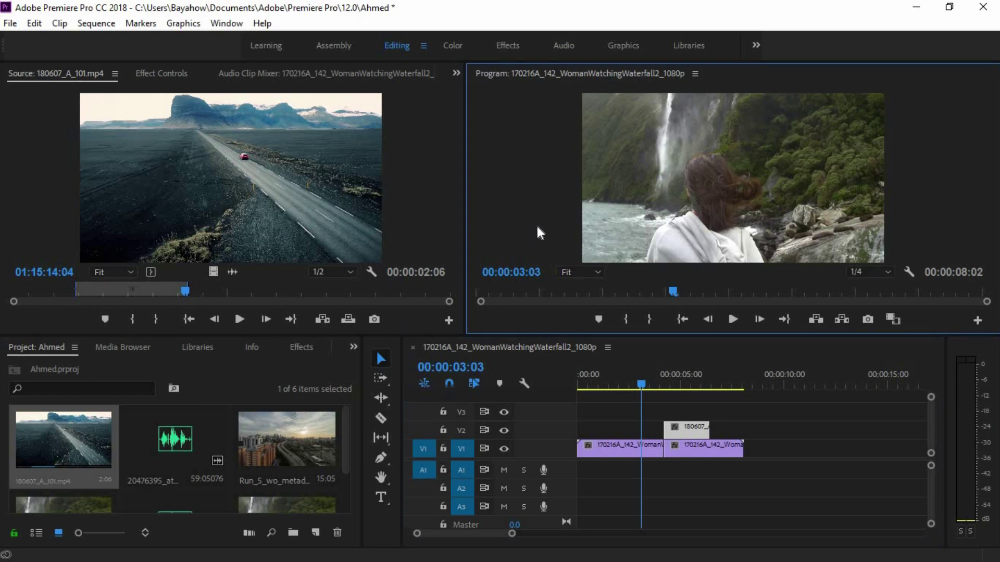
Play from 00:00:03:03 at full size, then move the road clip to V1 after the waterfall clips
key(grave)
key(space)
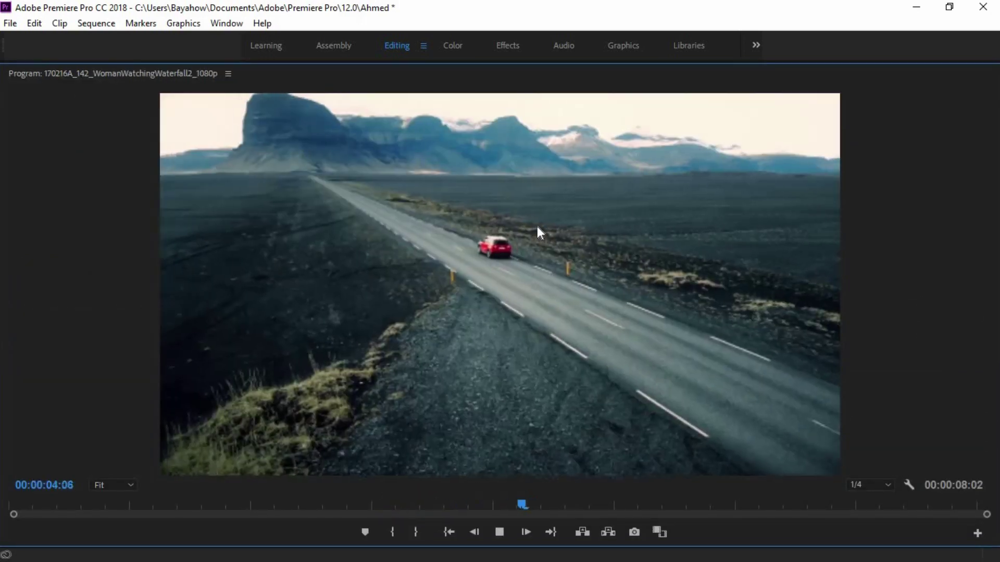
key(j)
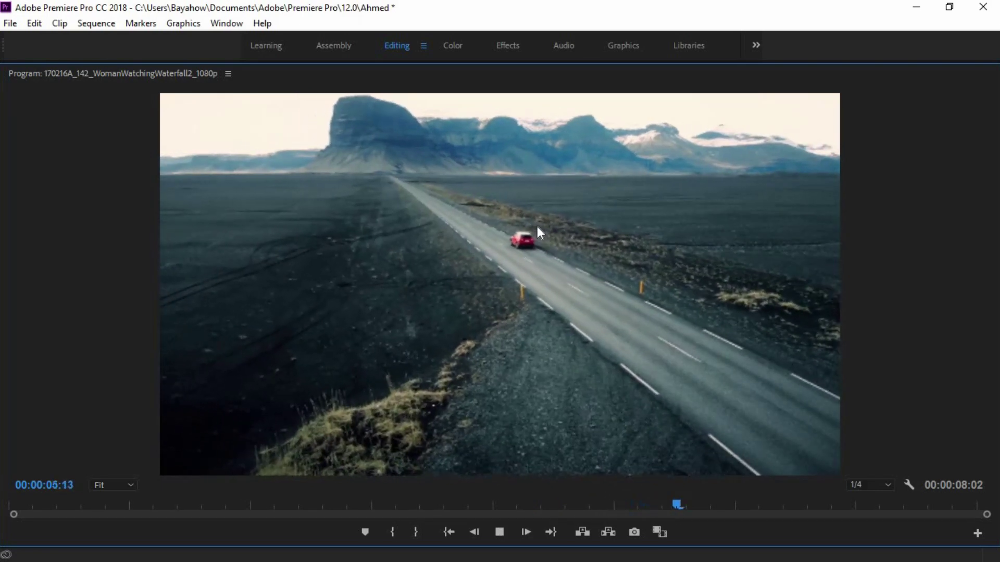
key(k)
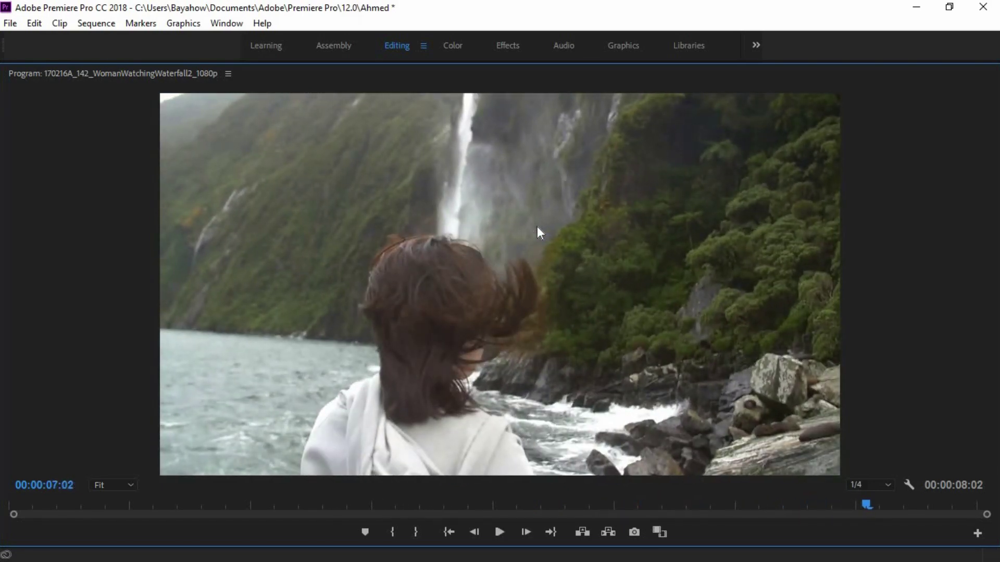
key(grave)
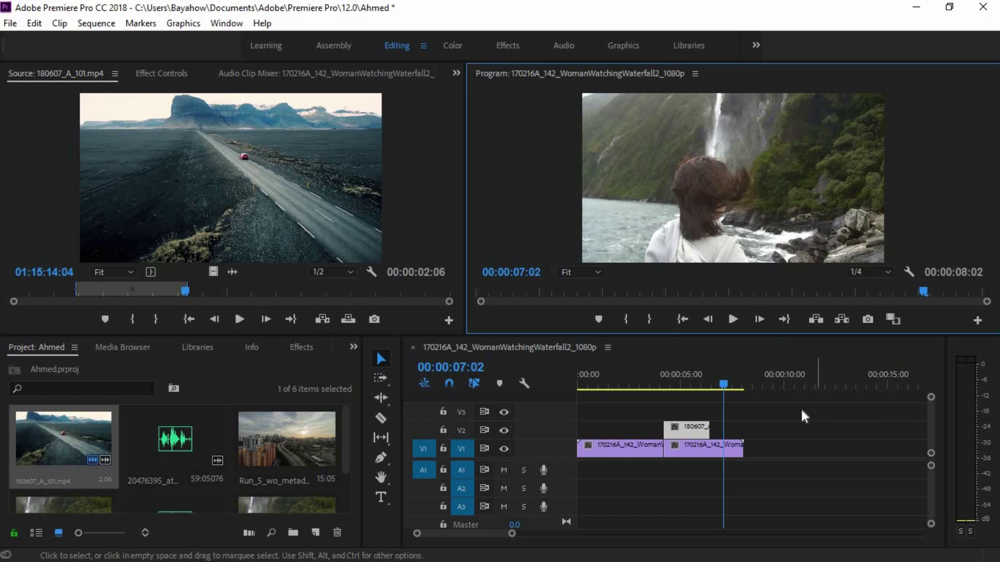
drag(694, 427, 771, 446)
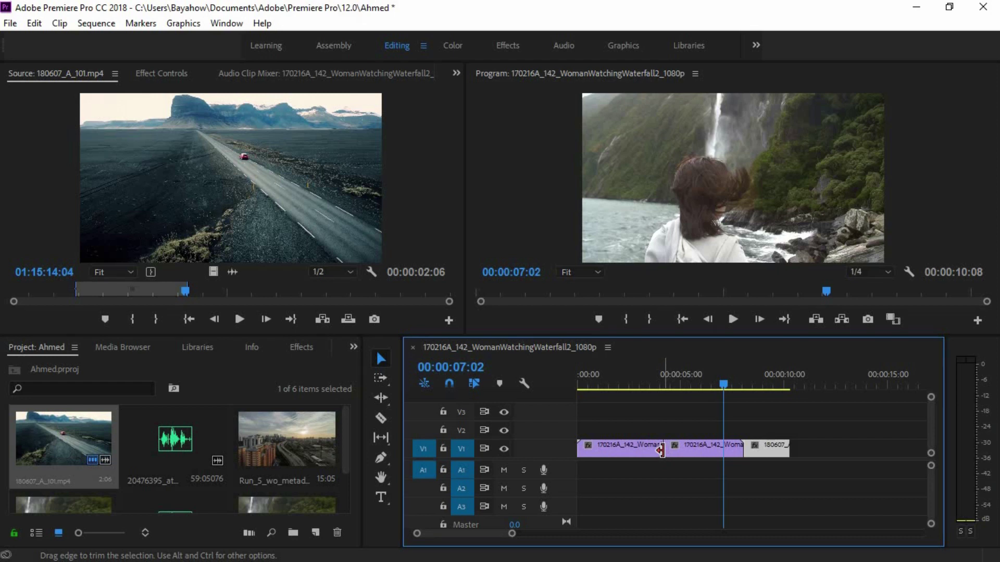
Trim the first waterfall piece and ripple-delete the gap, shortening the sequence to 00:00:09:16
drag(660, 450, 644, 451)
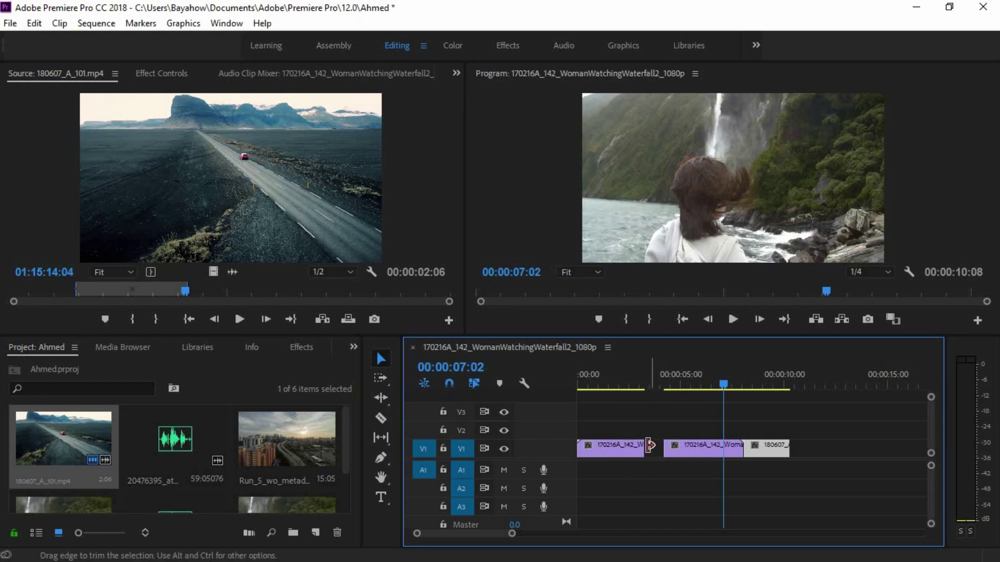
drag(662, 448, 649, 447)
right_click(650, 451)
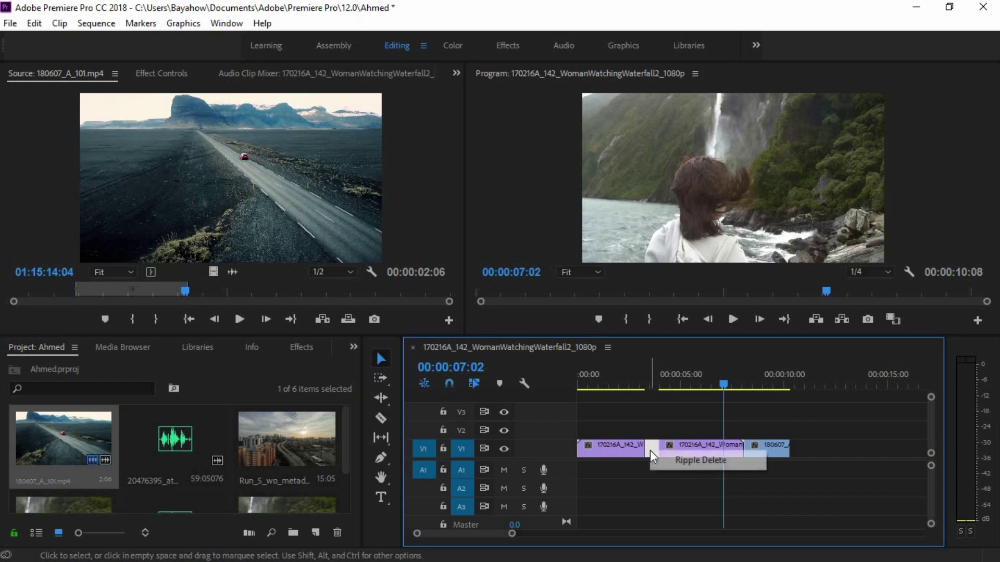
click(684, 460)
click(645, 385)
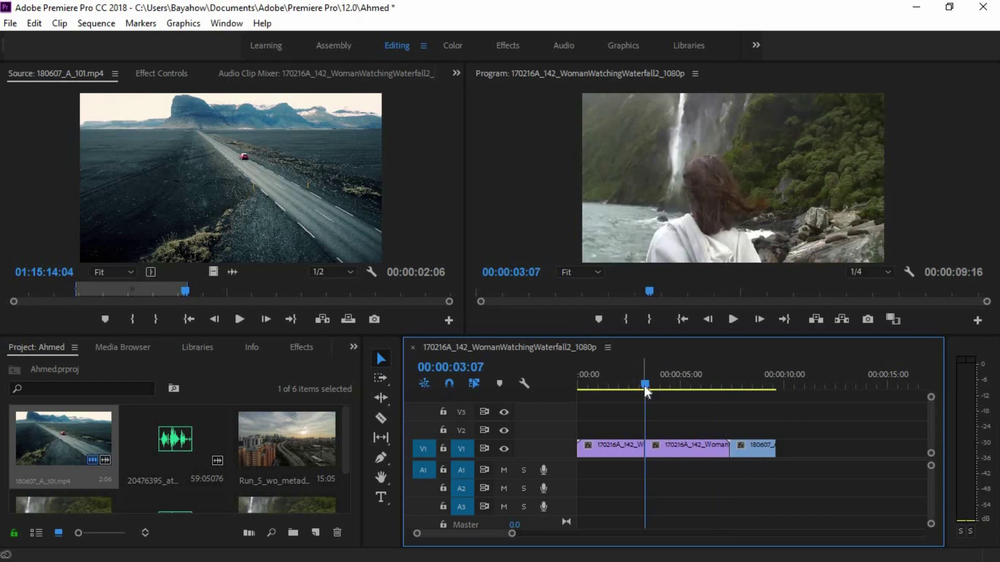
click(386, 394)
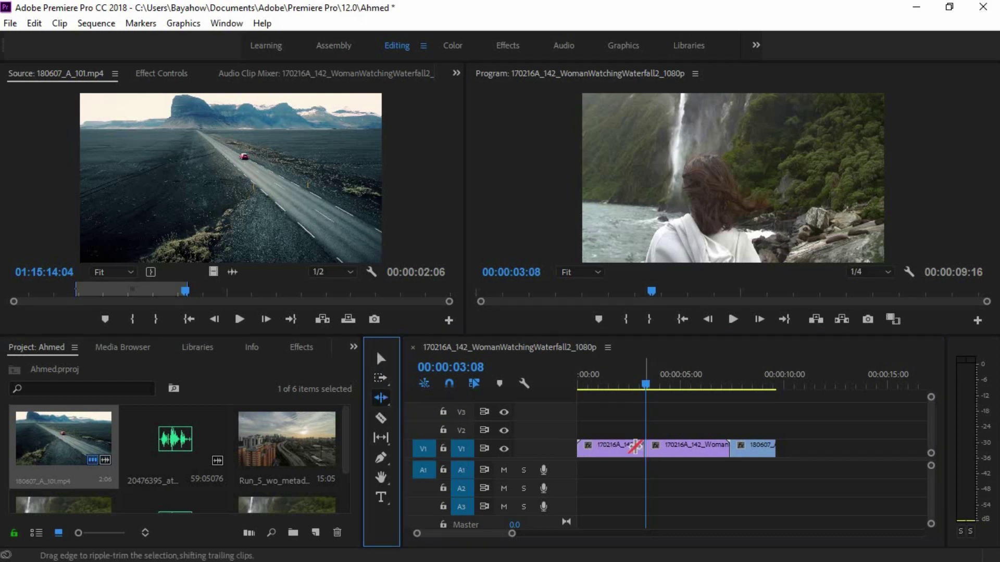
Ripple-trim the first V1 clip's end so later clips close up, leaving a 00:00:07:12 sequence
drag(640, 448, 672, 449)
drag(647, 395, 638, 396)
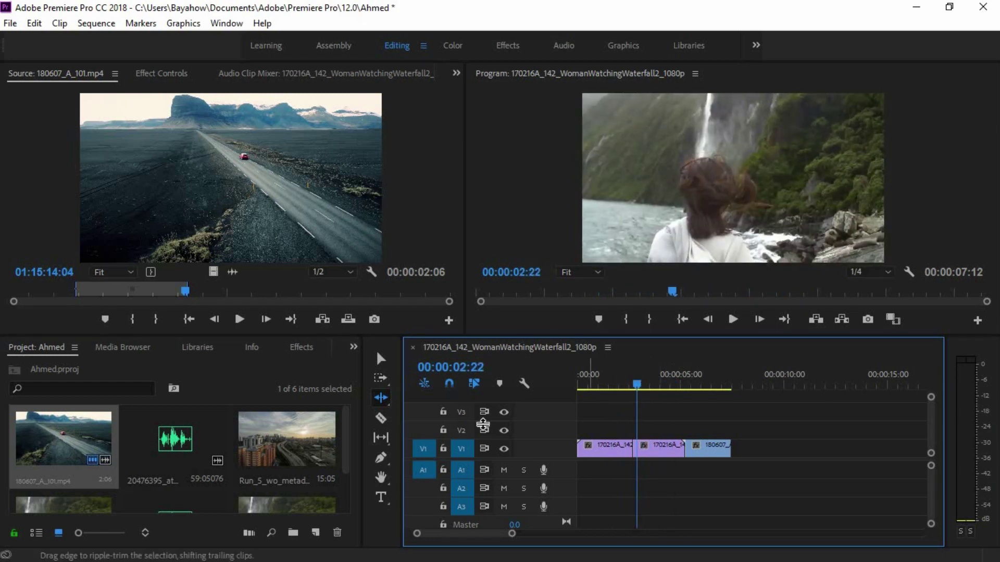
click(346, 445)
scroll(346, 445, down, 1)
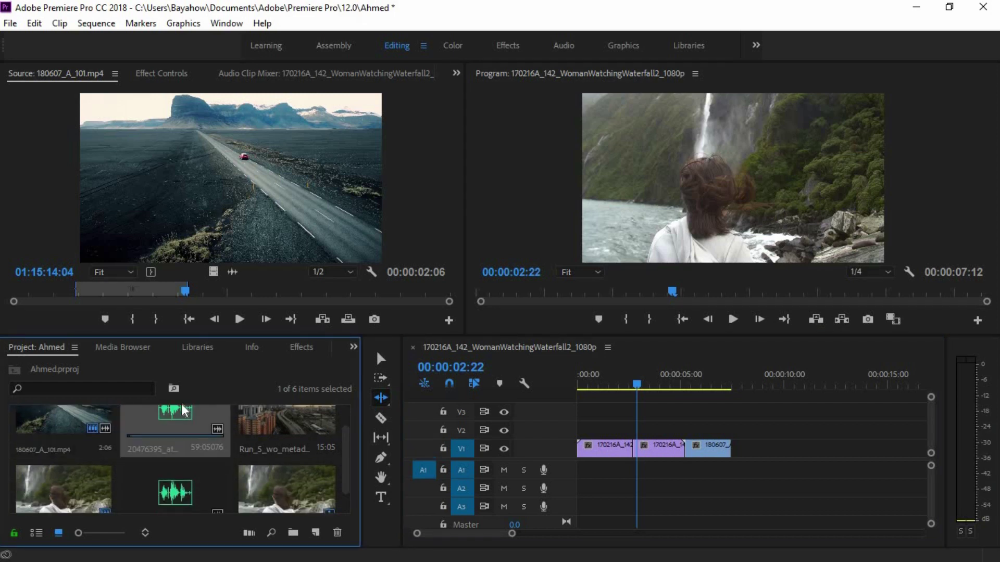
Place the music clip on A1 at 00:00 and play the sequence with it
key(shift+3)
key(Home)
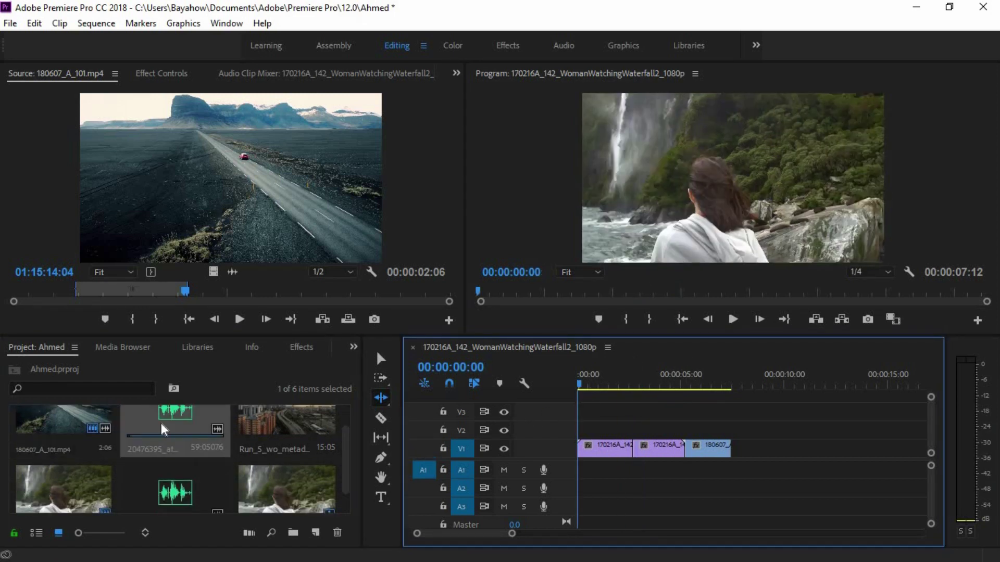
drag(167, 423, 577, 469)
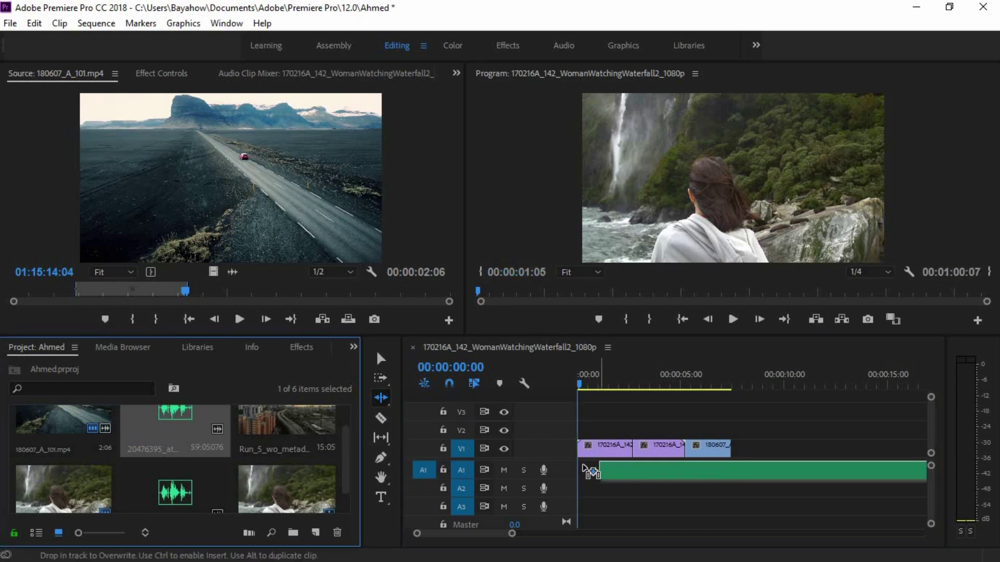
drag(578, 470, 579, 470)
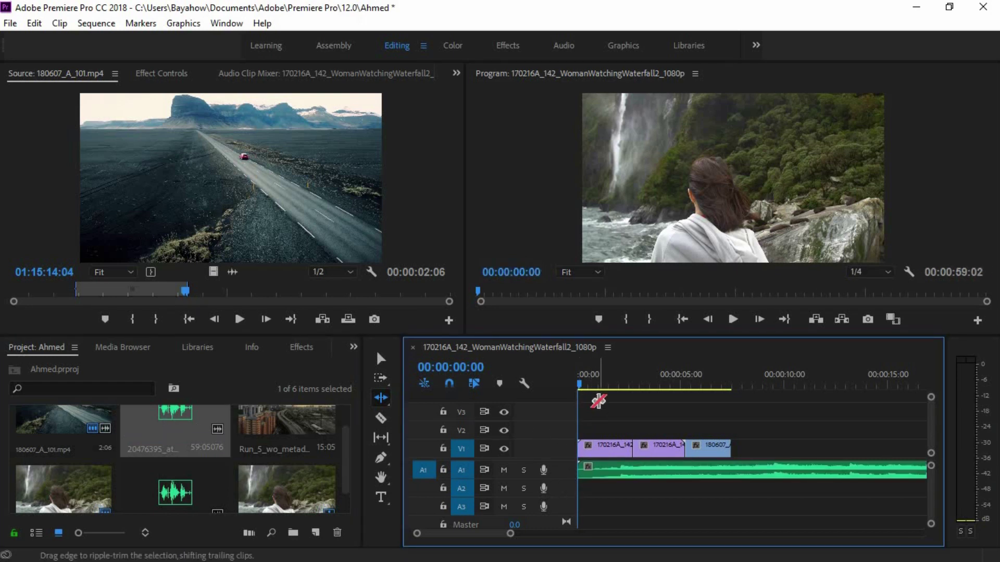
click(732, 320)
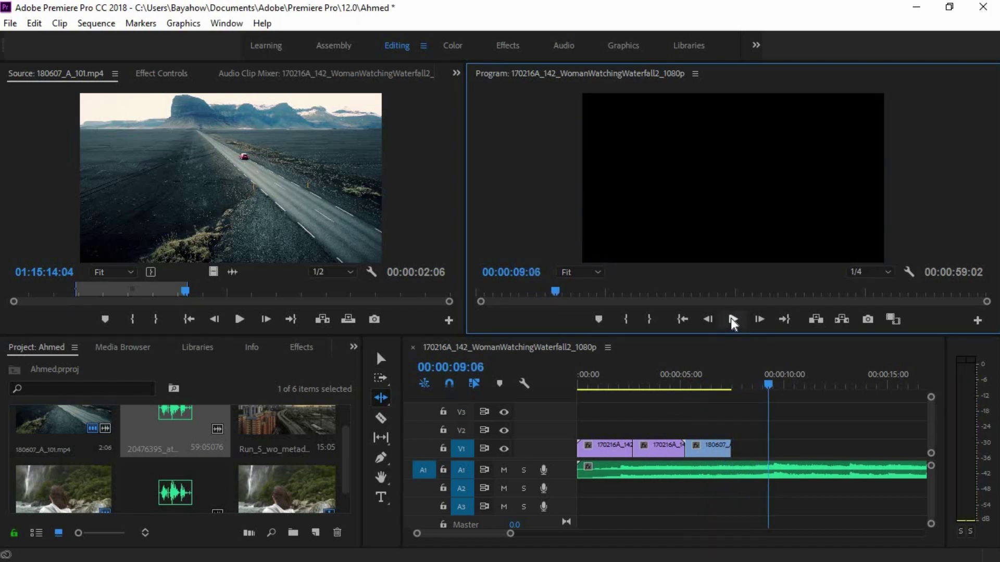
Stop playback and park the playhead at 00:00:04:18, where the video ends
click(734, 320)
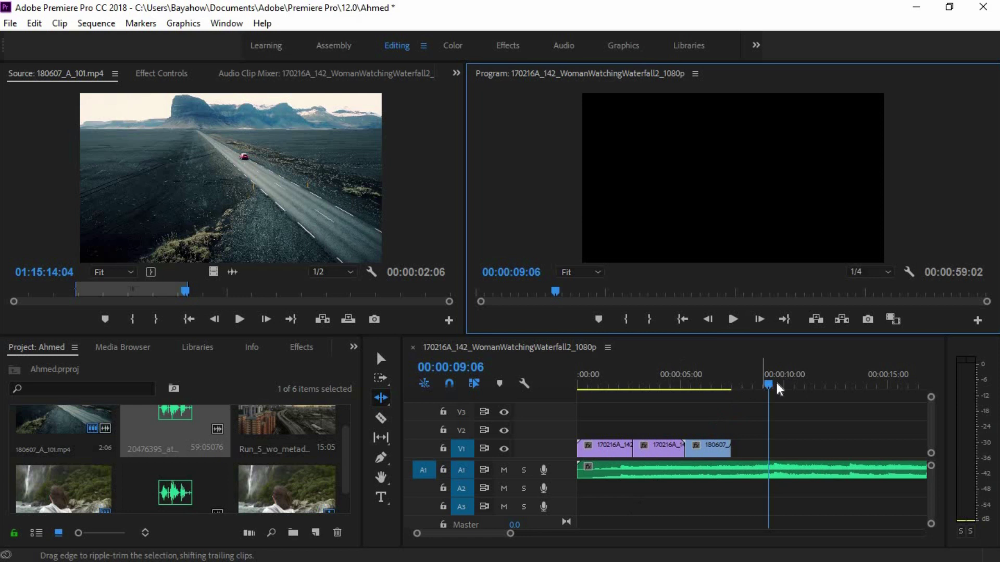
drag(769, 385, 761, 385)
click(674, 385)
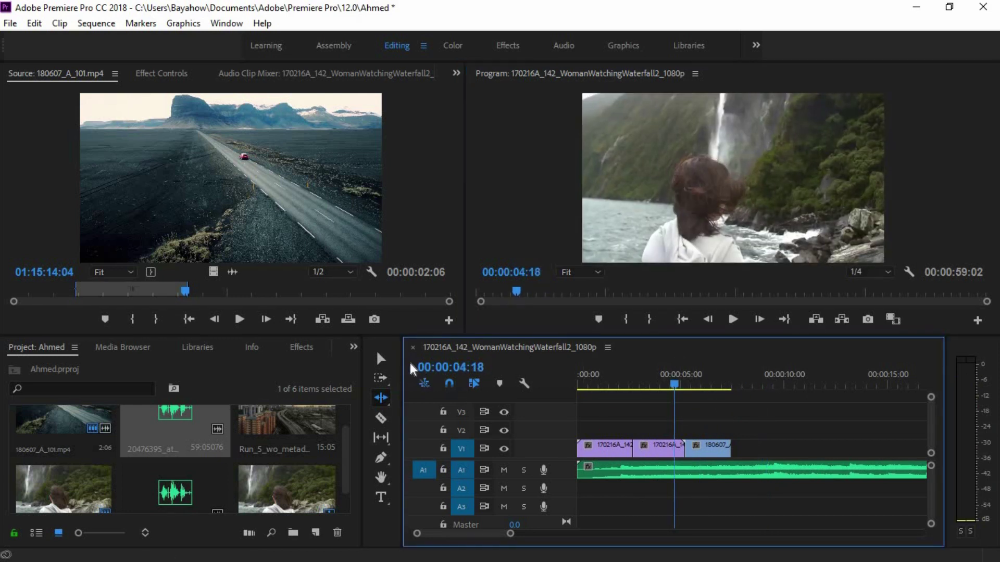
click(383, 359)
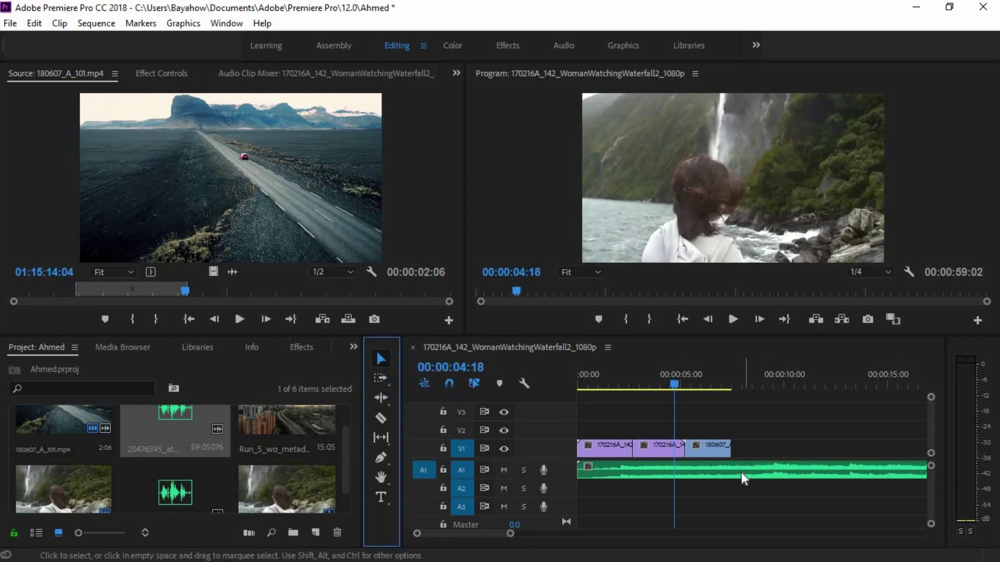
Split the music at the video's end with the Razor and cut away the trailing piece
click(382, 417)
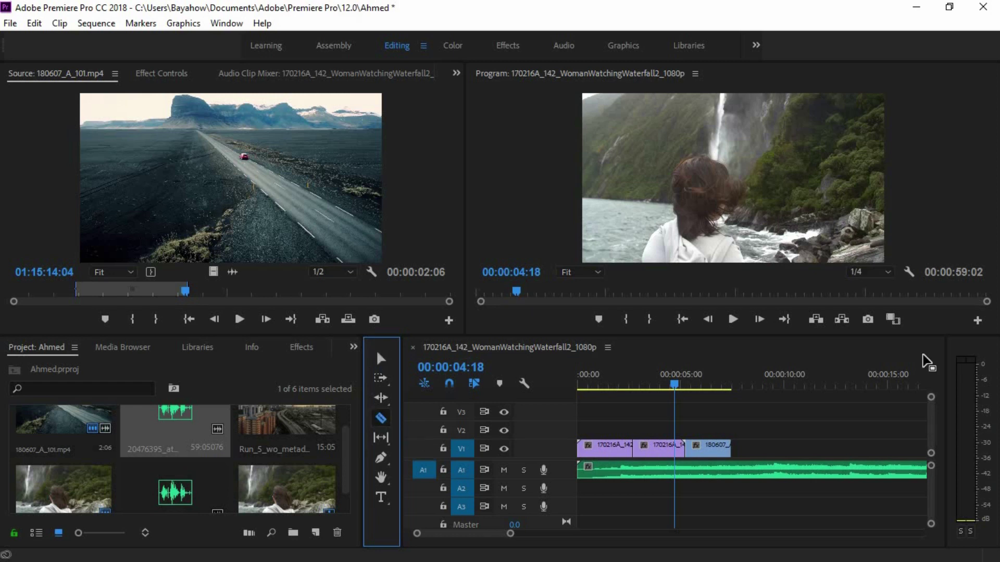
click(737, 472)
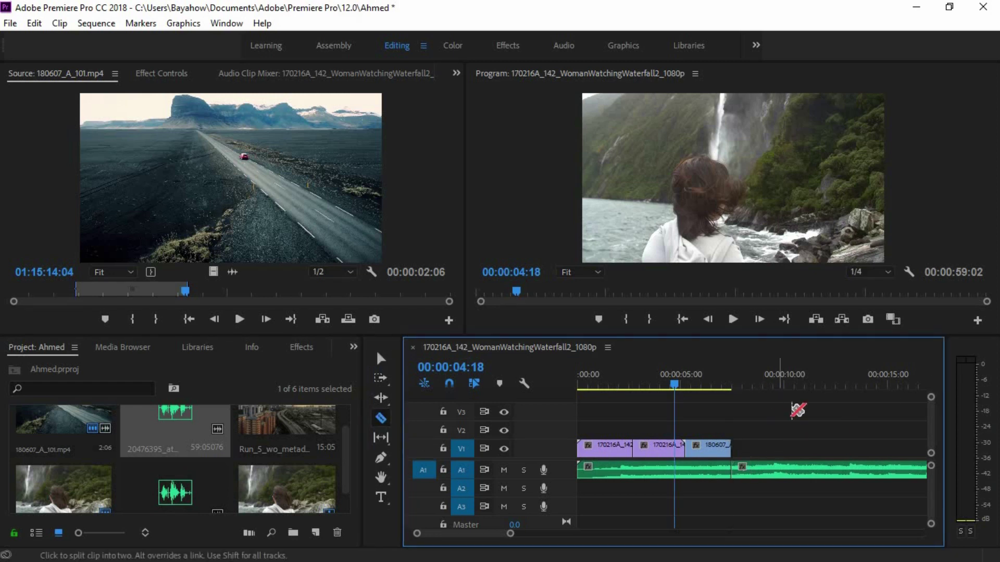
click(381, 359)
click(789, 470)
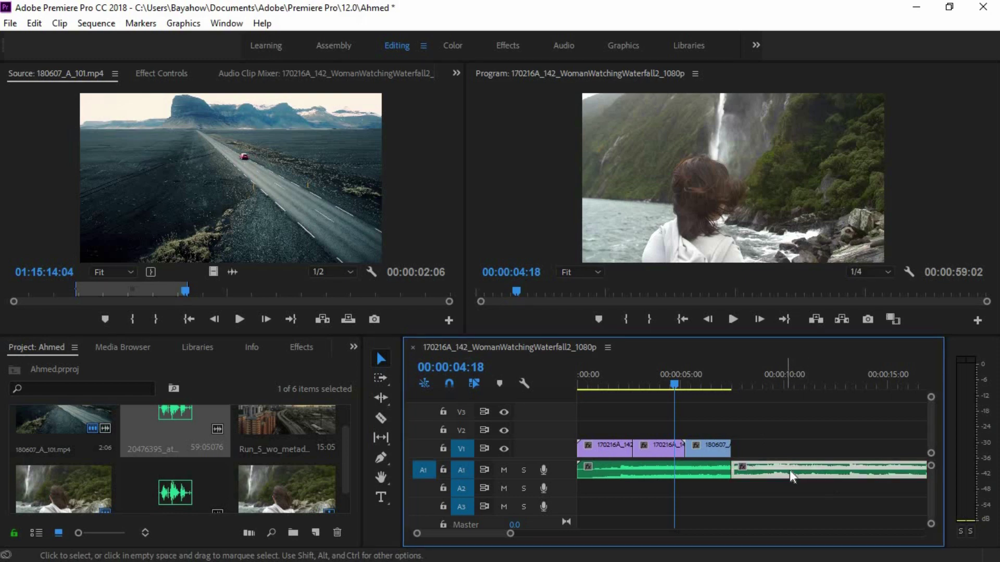
right_click(791, 468)
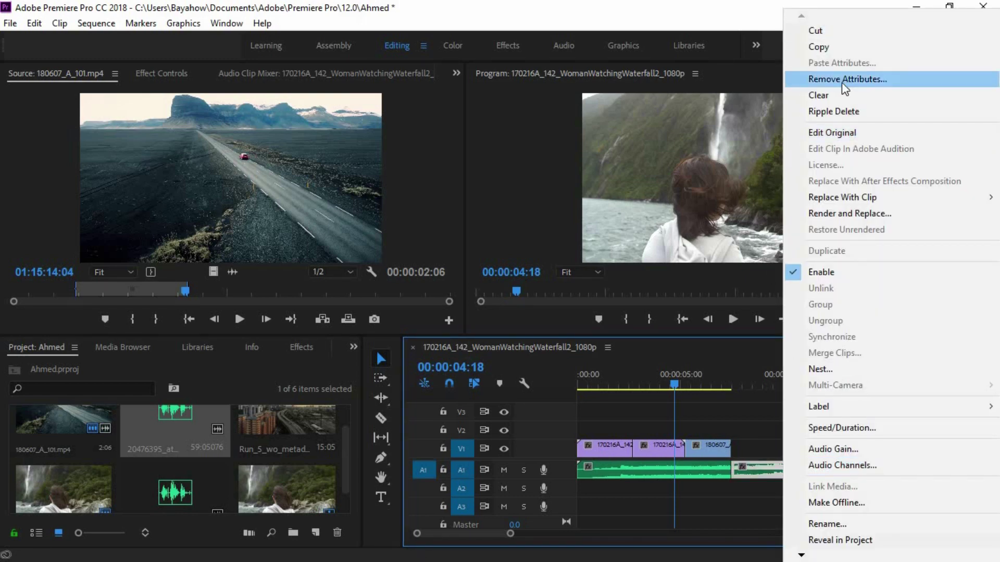
click(827, 33)
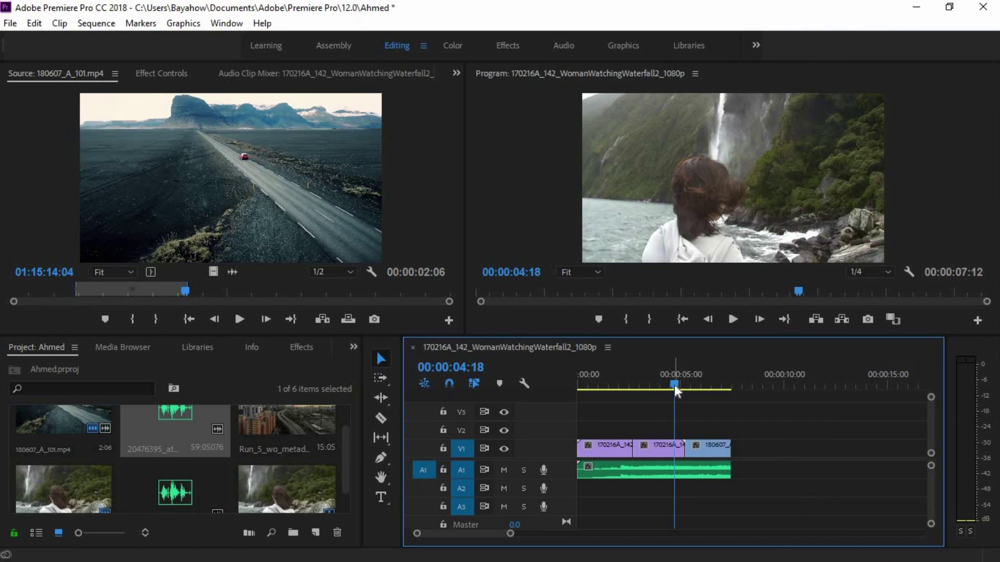
Scrub the sequence start and end to review the trimmed music, then show the Effects list
drag(674, 388, 669, 407)
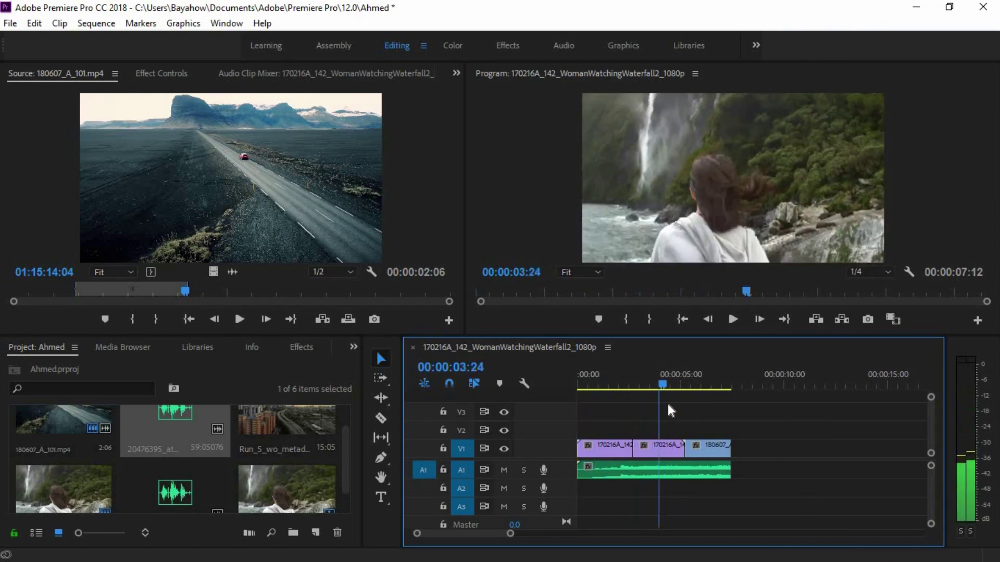
drag(732, 386, 568, 433)
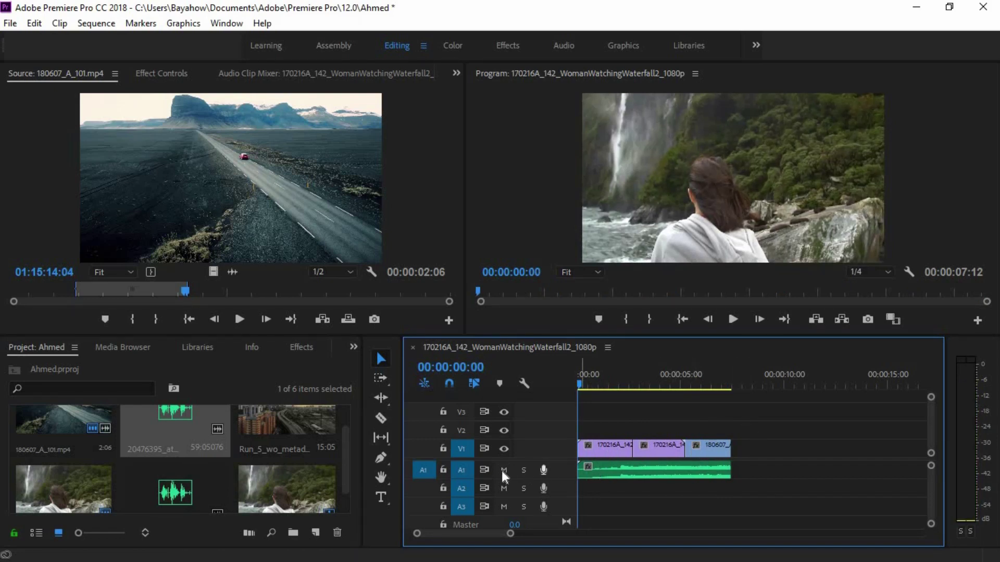
scroll(616, 436, down, 3)
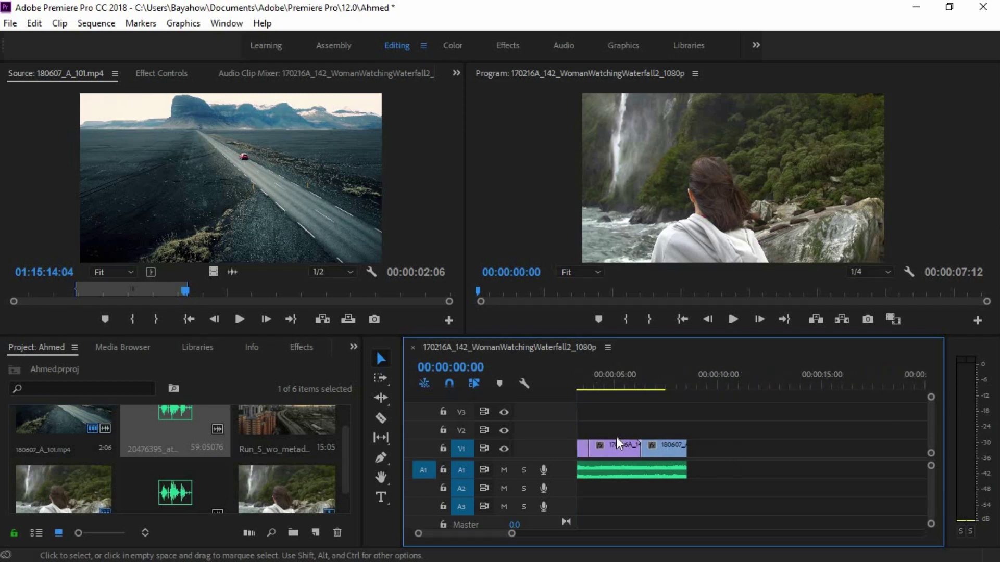
scroll(617, 439, up, 3)
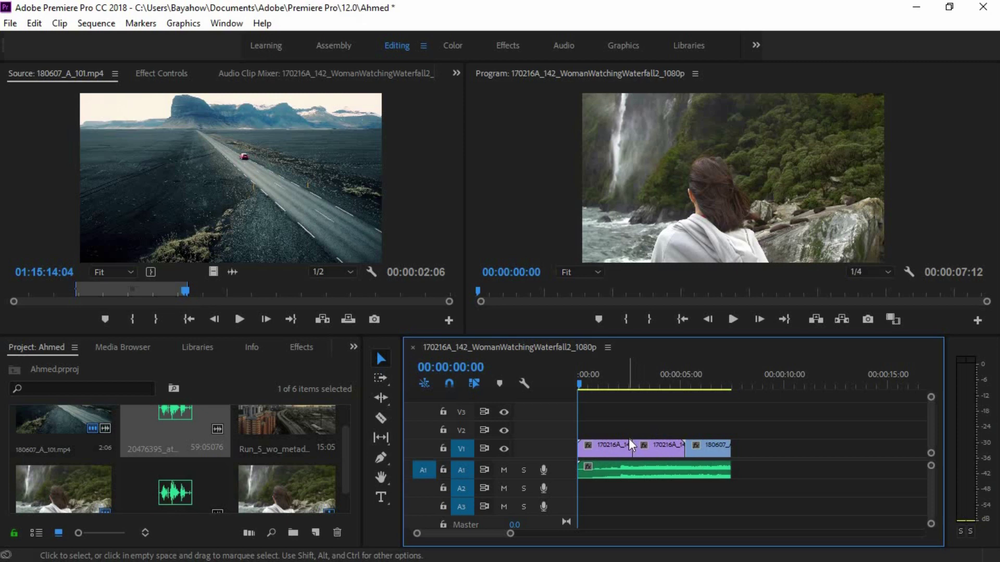
drag(580, 383, 633, 386)
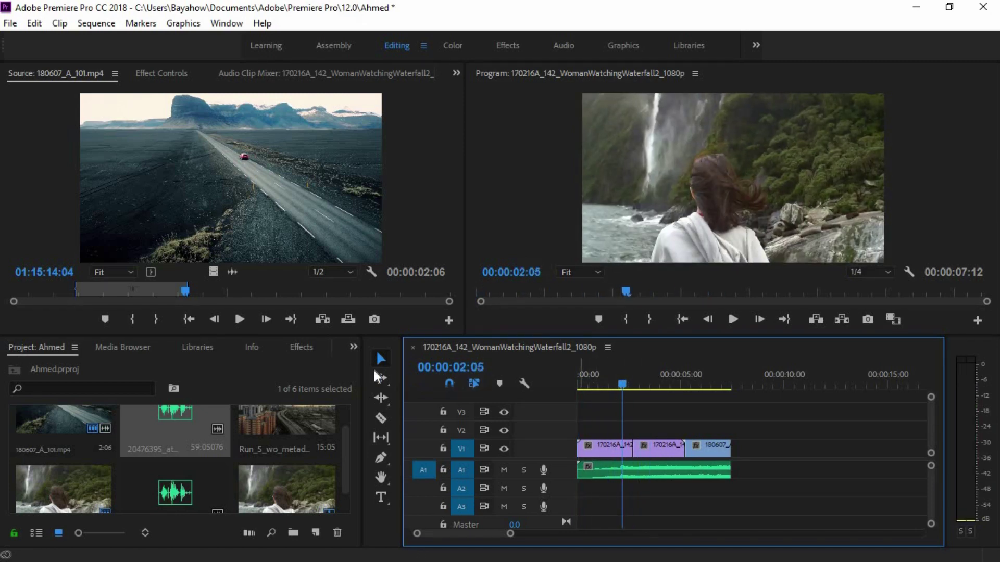
click(301, 348)
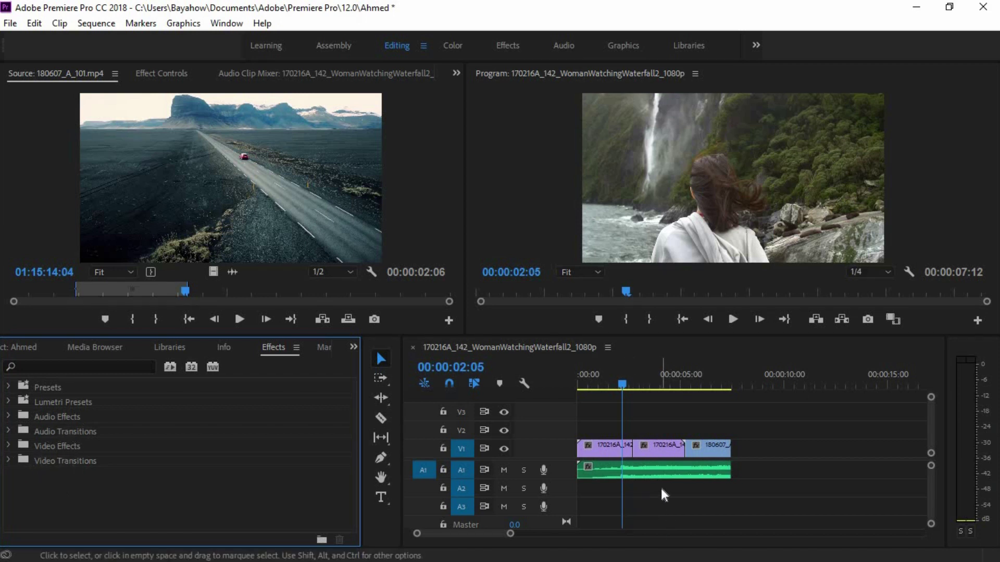
Drop Dip to Black from Video Transitions > Dissolve onto the first V1 cut
click(9, 428)
click(9, 427)
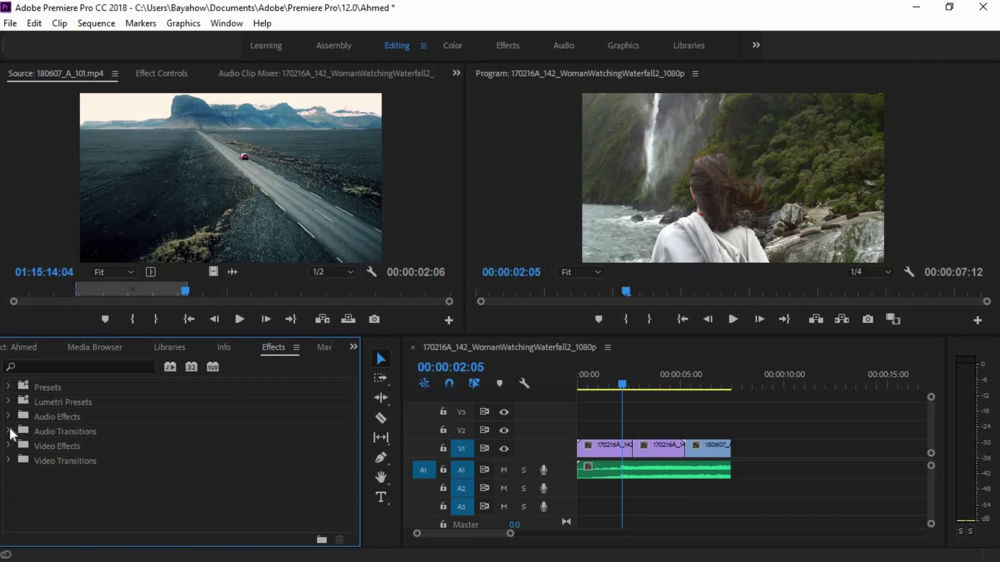
click(8, 459)
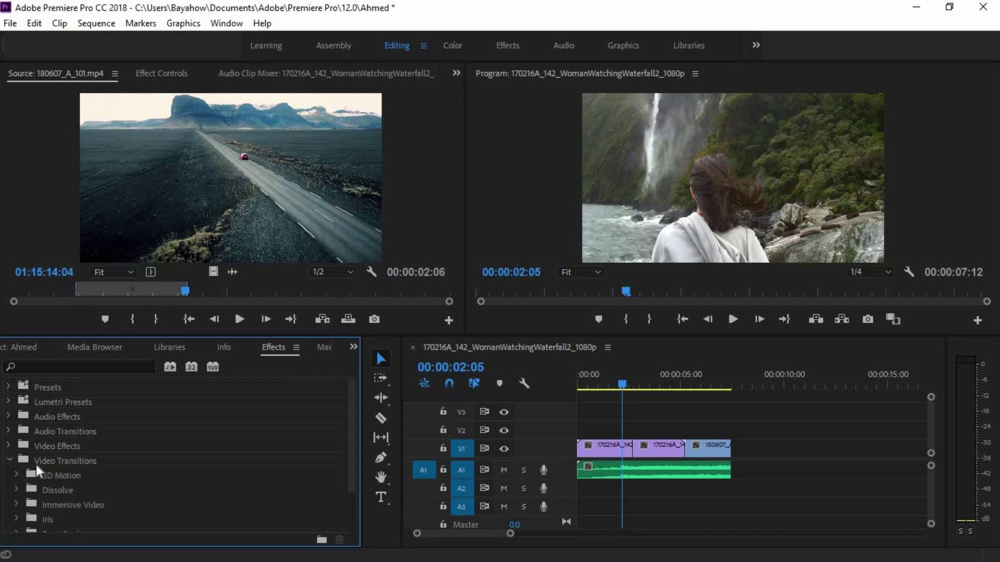
scroll(52, 476, down, 1)
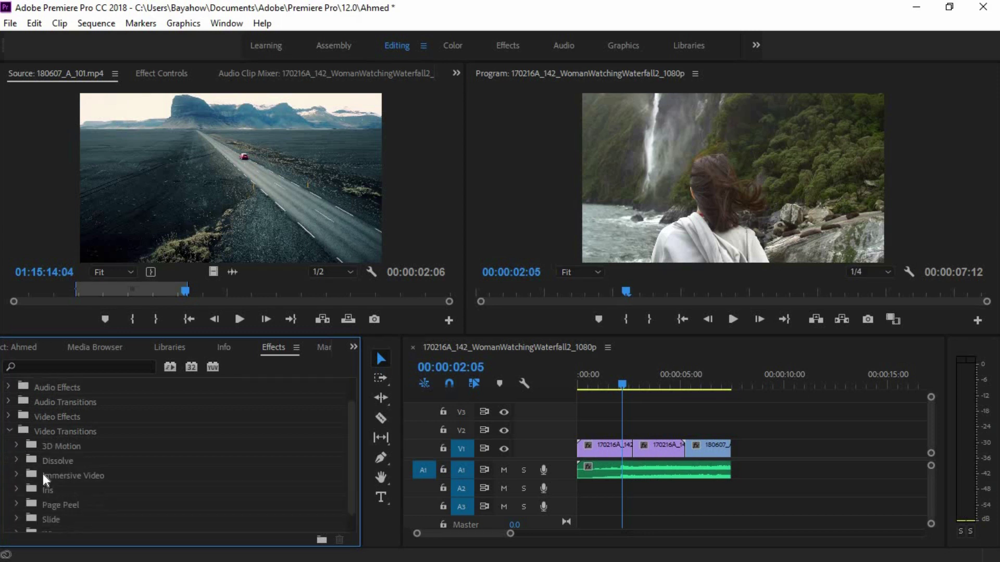
click(17, 458)
scroll(61, 469, down, 1)
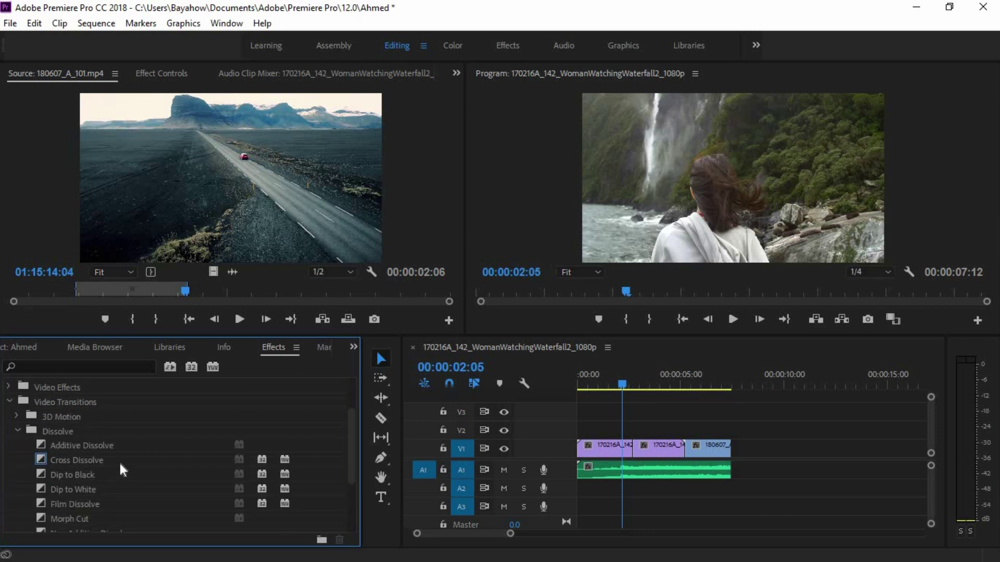
scroll(93, 466, down, 1)
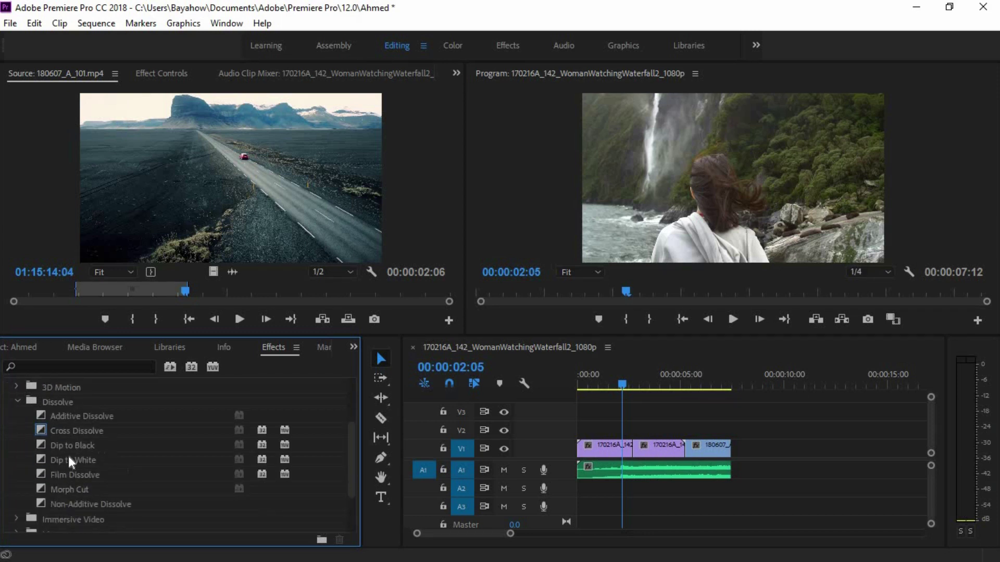
drag(80, 446, 633, 449)
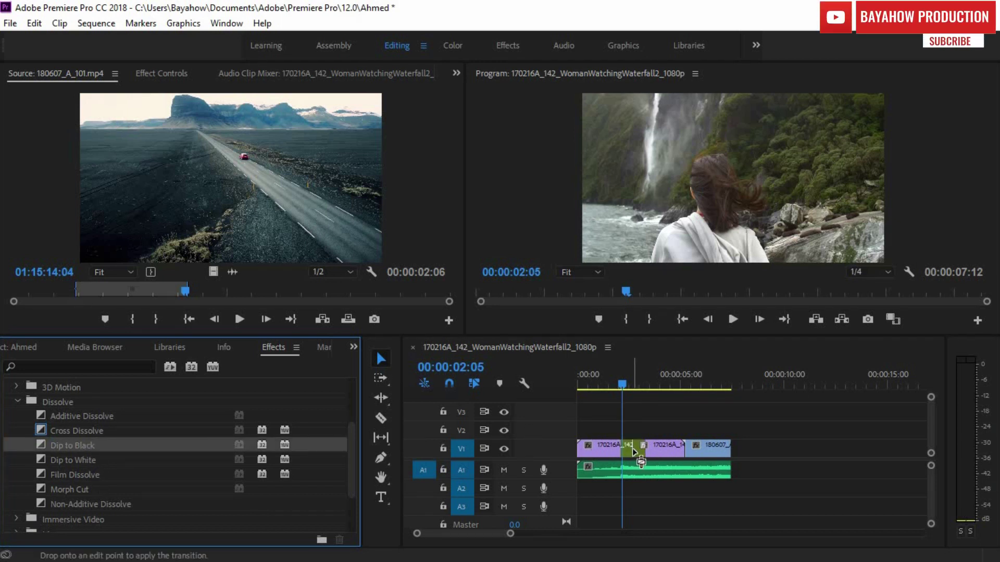
Preview the Dip to Black, then place Dip to White on the cut before the road clip
drag(622, 387, 609, 388)
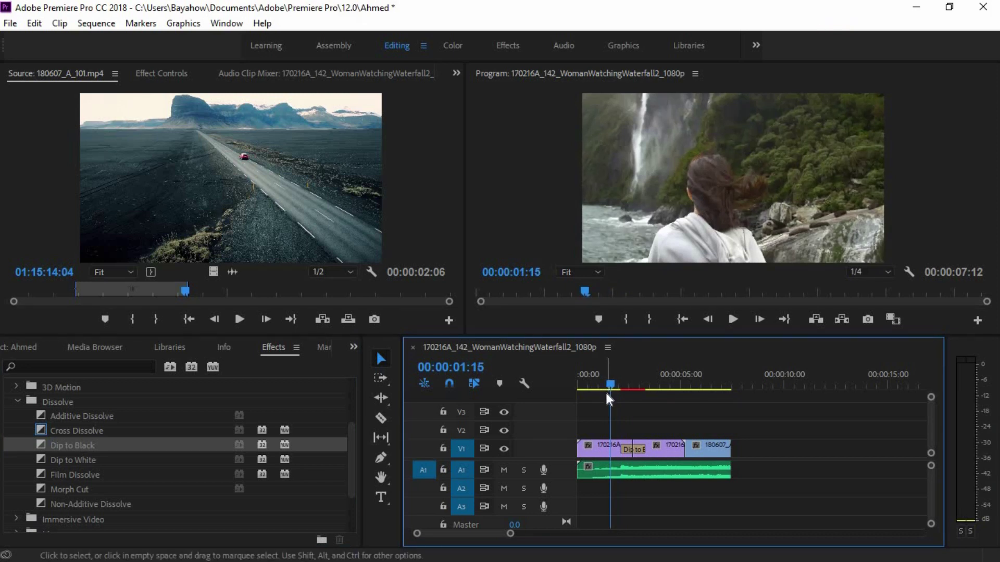
key(space)
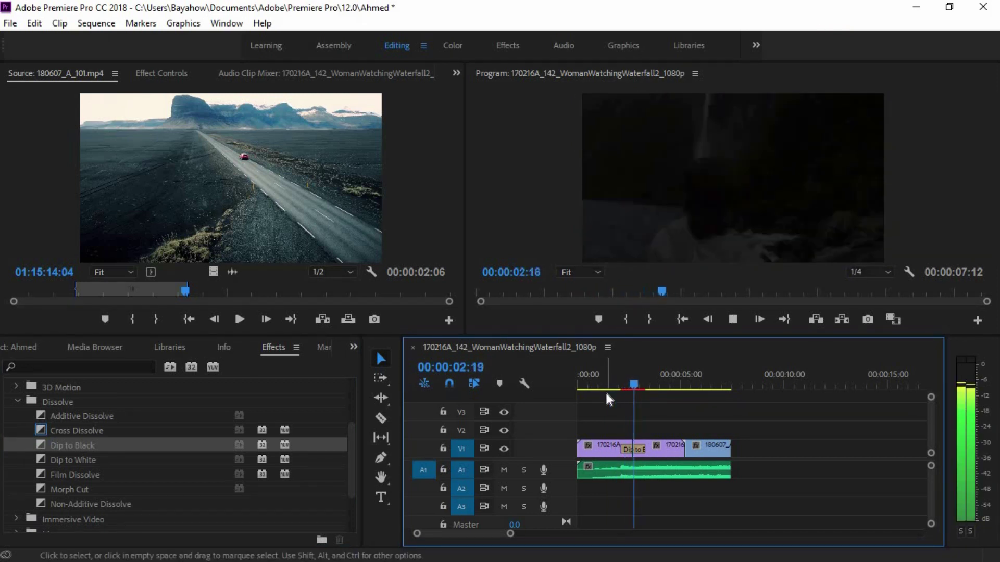
key(space)
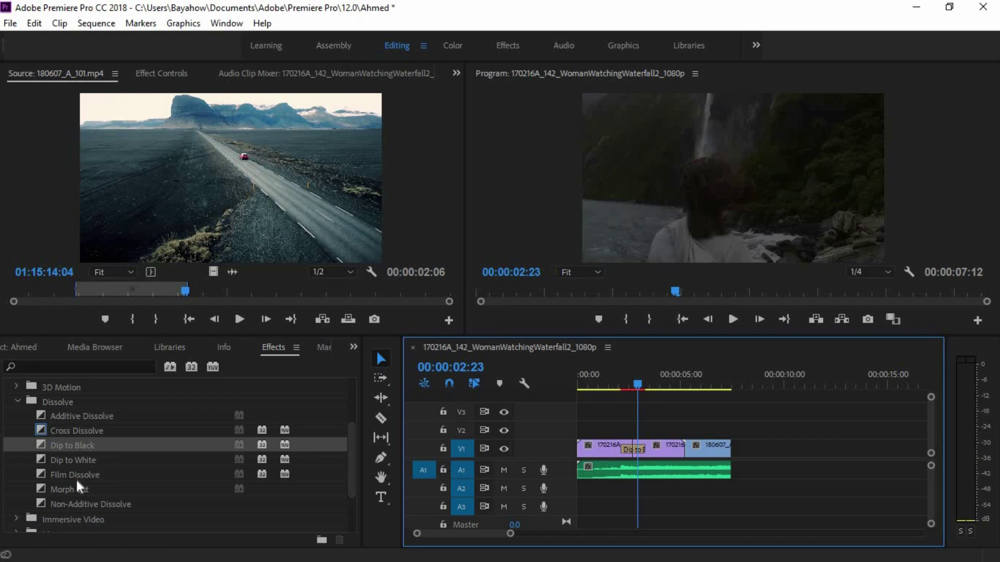
drag(80, 462, 682, 444)
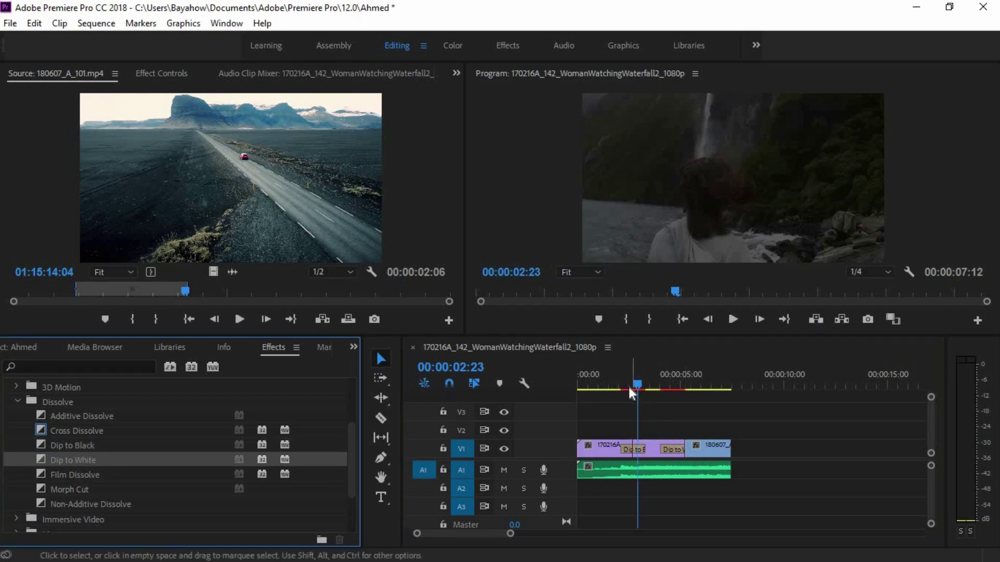
drag(645, 391, 651, 390)
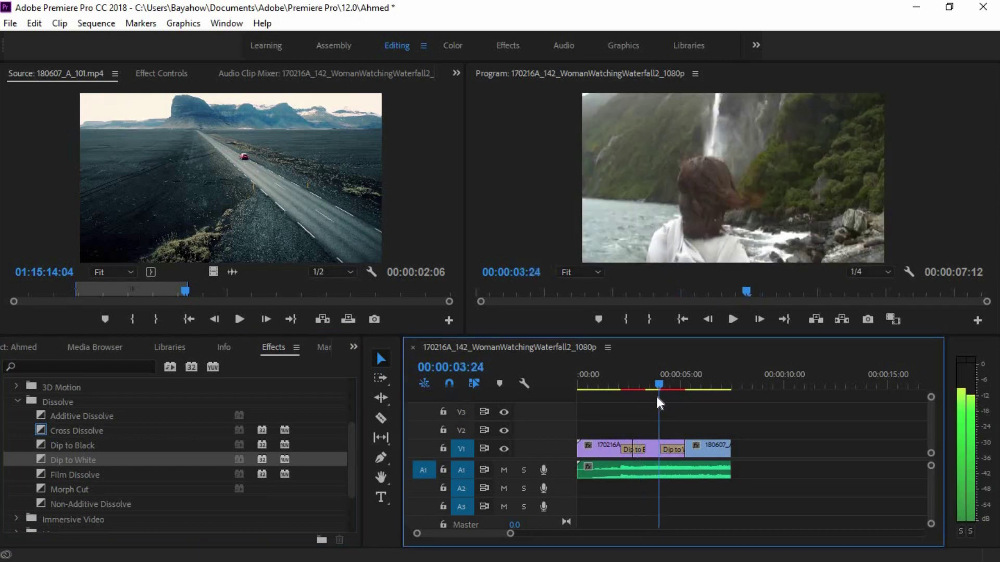
key(space)
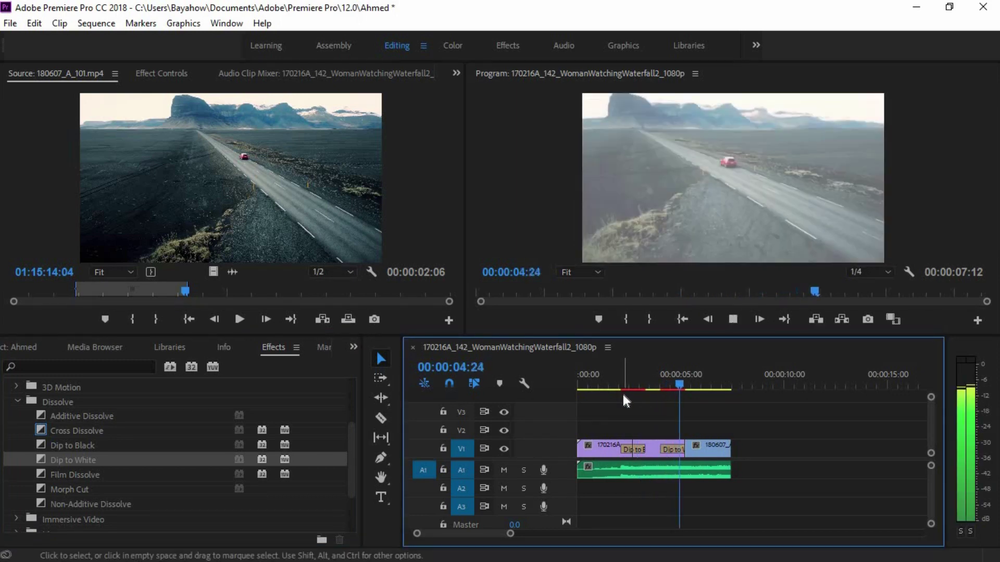
key(space)
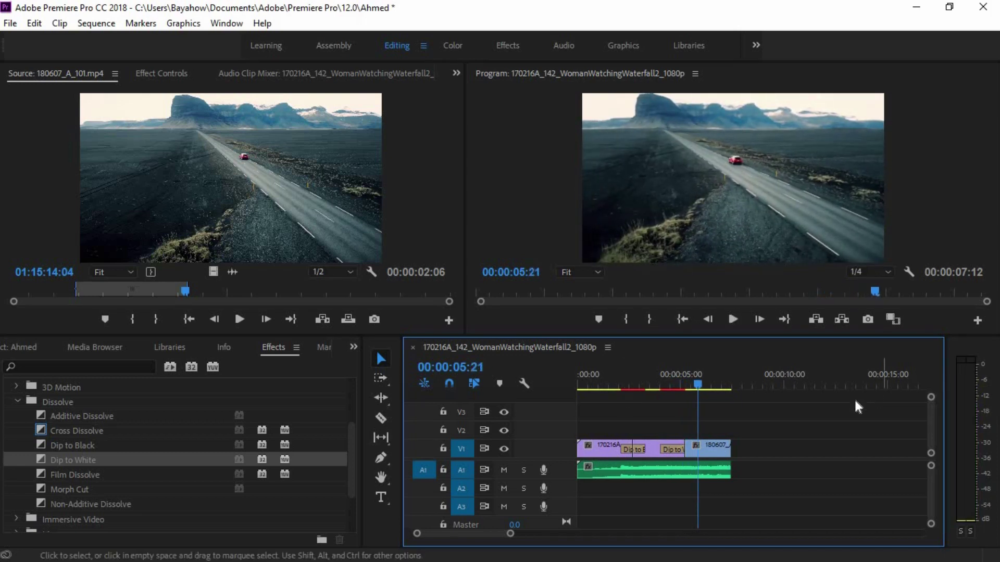
key(Left)
key(Left)
key(Left)
click(658, 388)
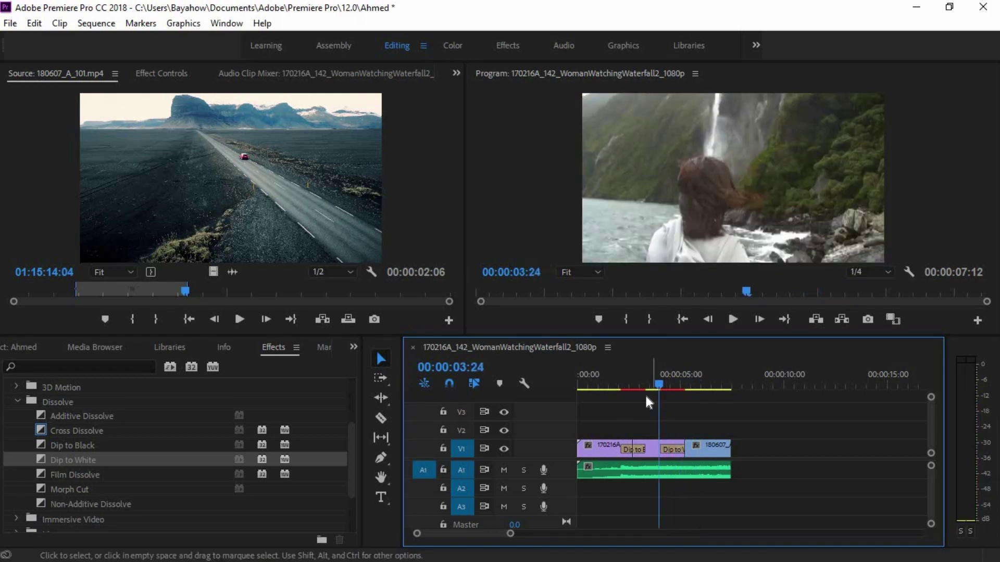
click(551, 195)
key(grave)
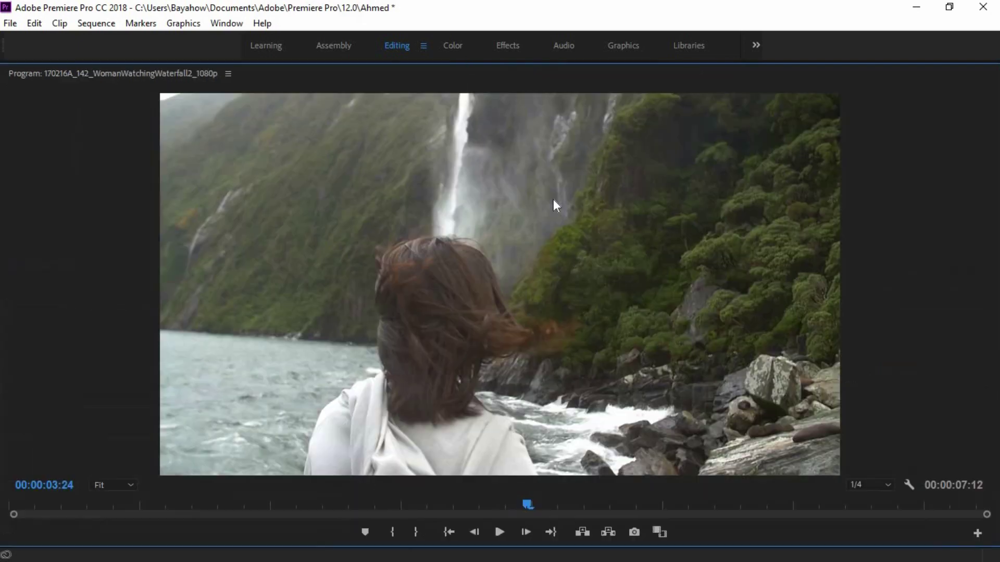
key(space)
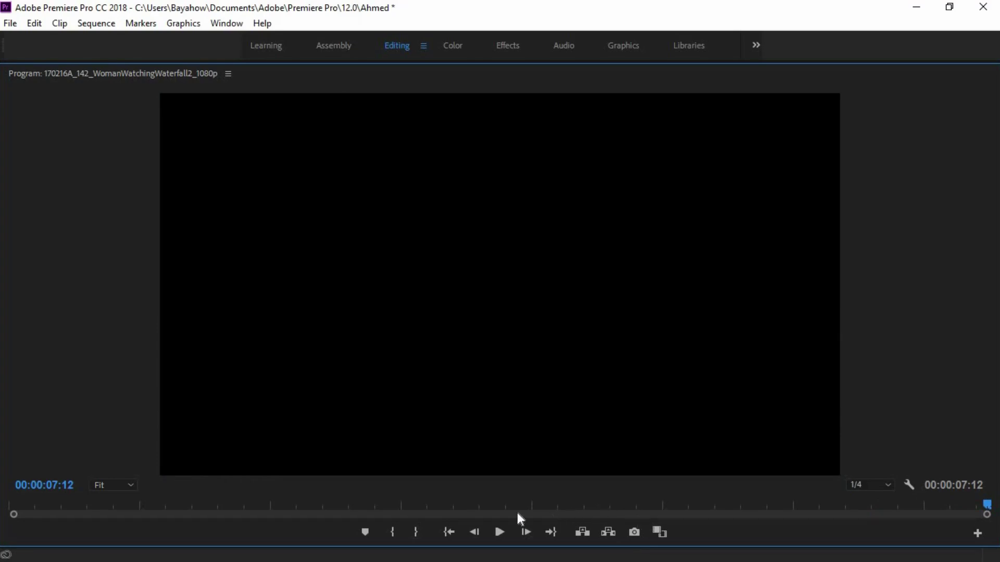
click(514, 505)
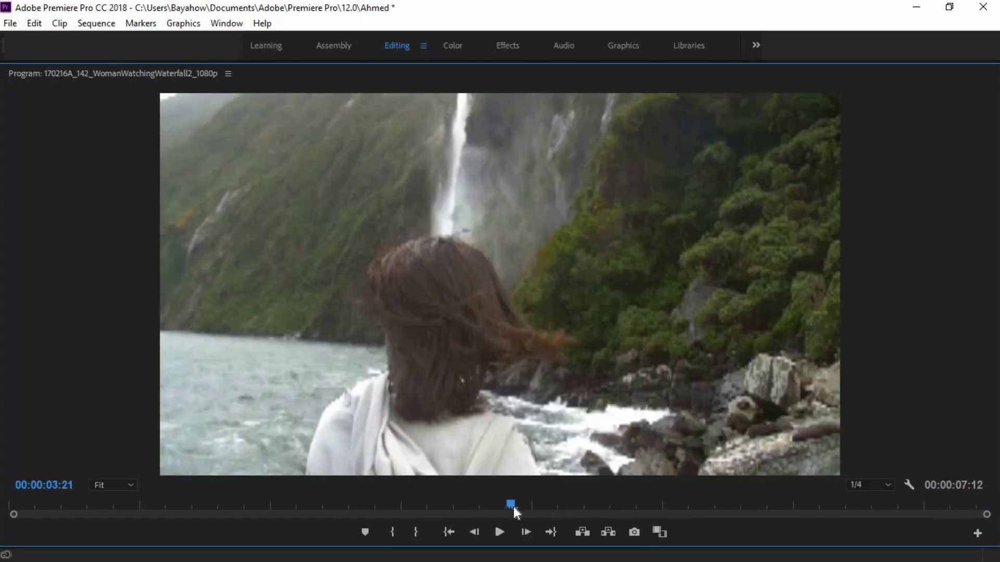
key(space)
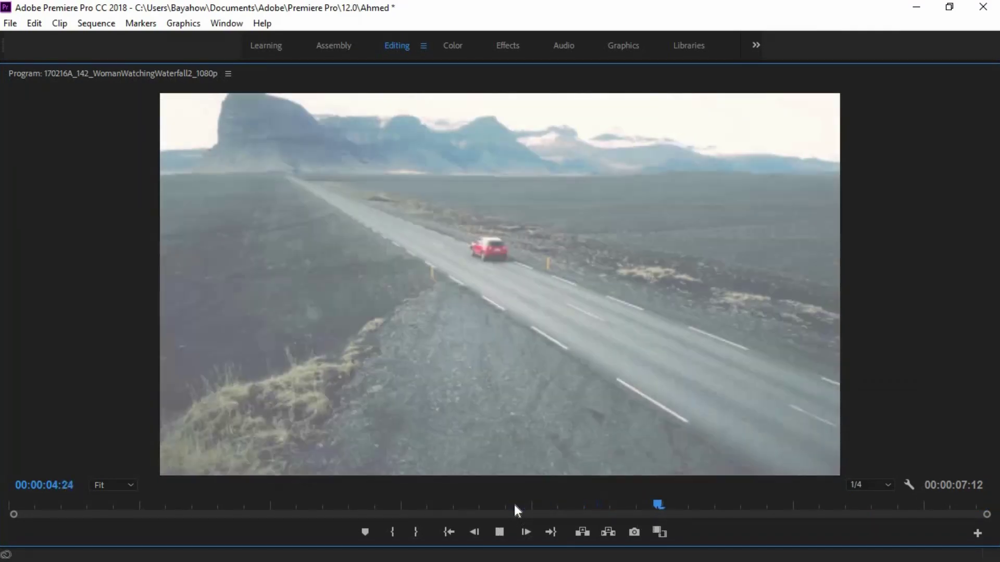
key(space)
key(grave)
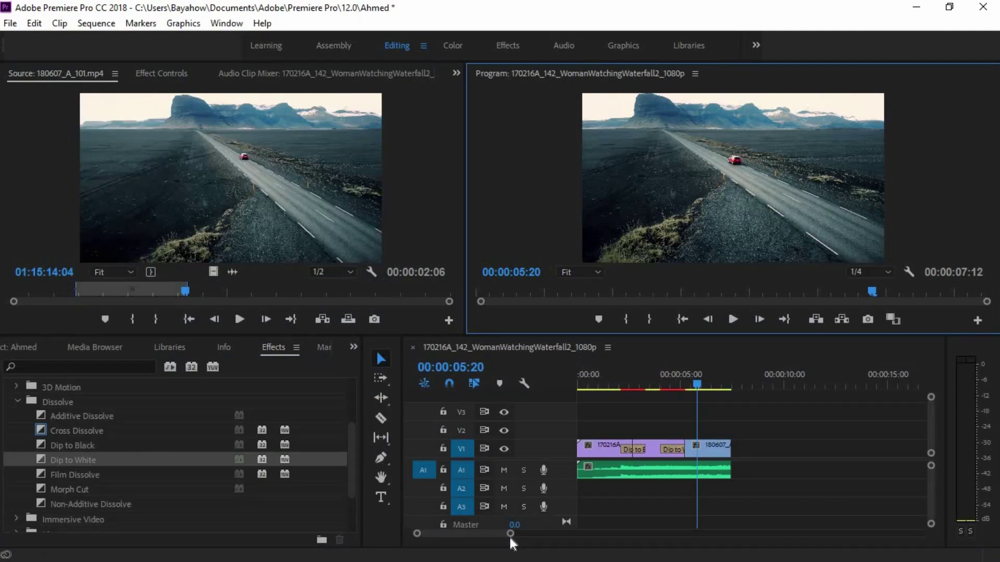
Zoom the timeline in around the clips and switch the left panel to the Project bin
mouse_move(510, 536)
mouse_down()
mouse_move(500, 542)
mouse_move(581, 529)
mouse_up()
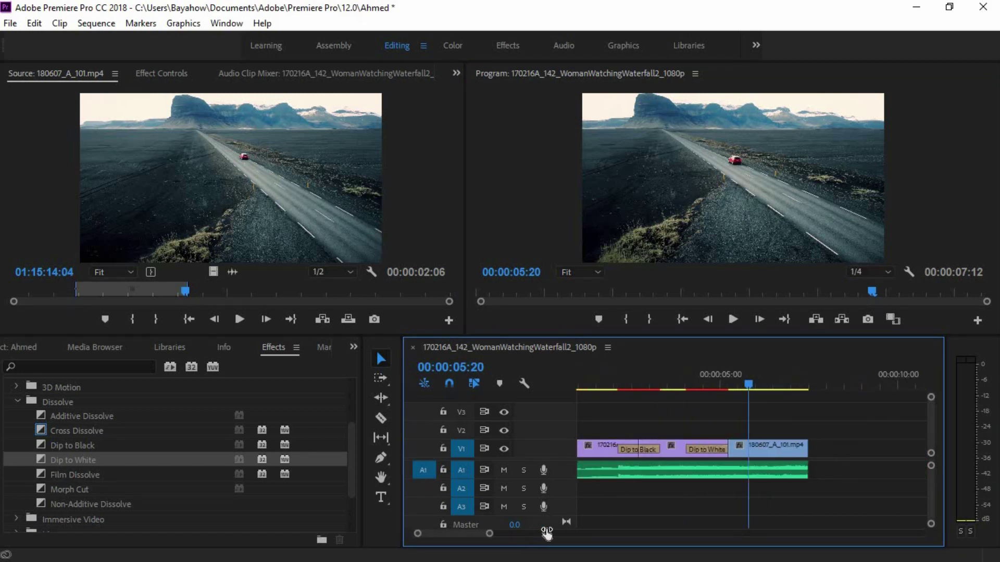
drag(582, 530, 574, 530)
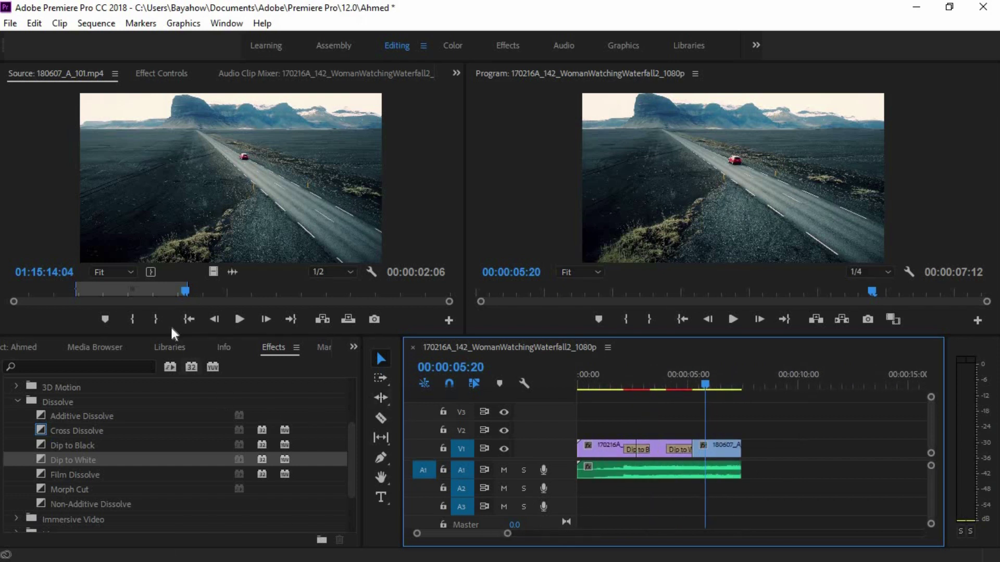
click(106, 347)
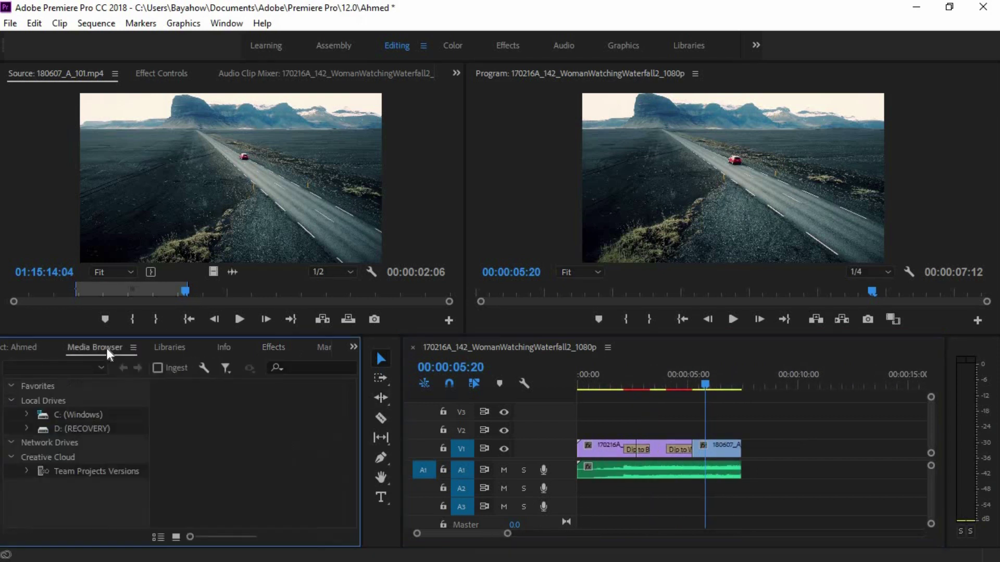
click(41, 347)
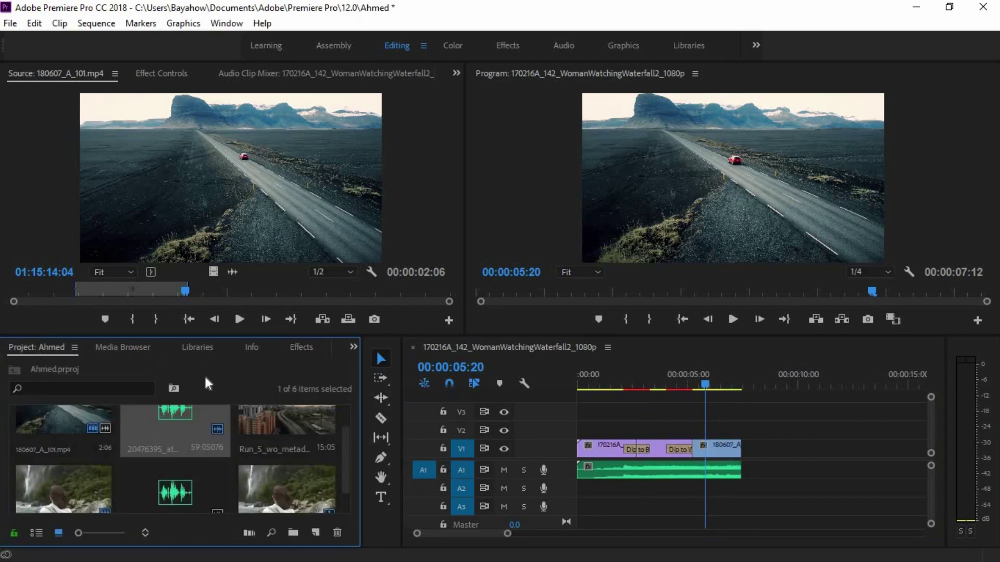
Scroll the project thumbnails and move the playhead back before the Dip to White
scroll(267, 443, up, 1)
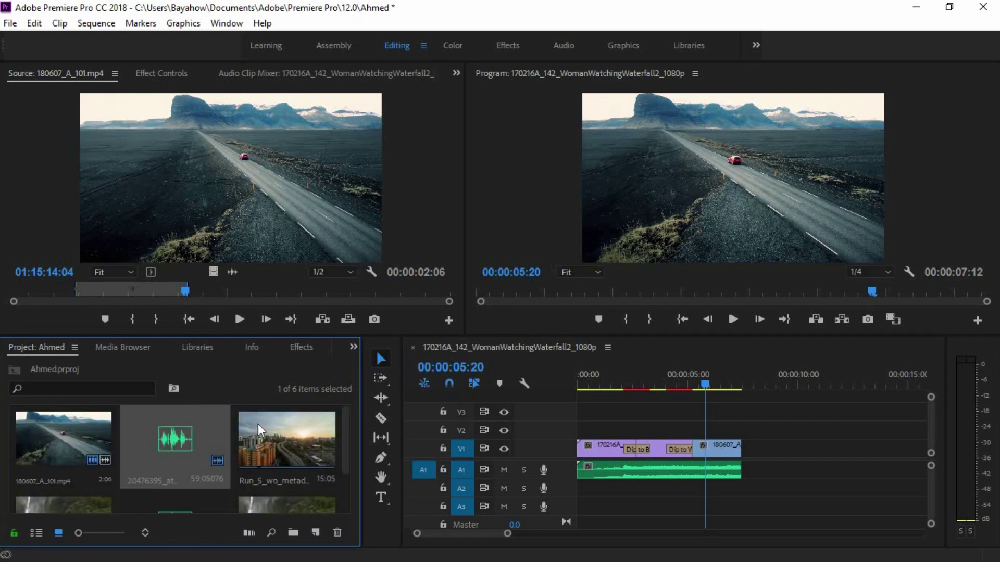
scroll(330, 417, down, 2)
scroll(329, 426, up, 2)
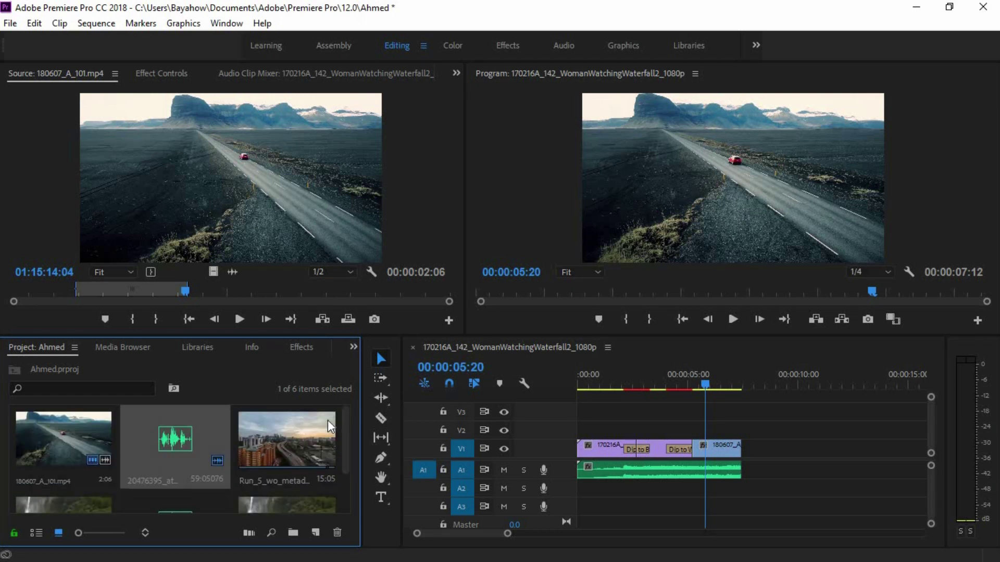
scroll(324, 405, down, 2)
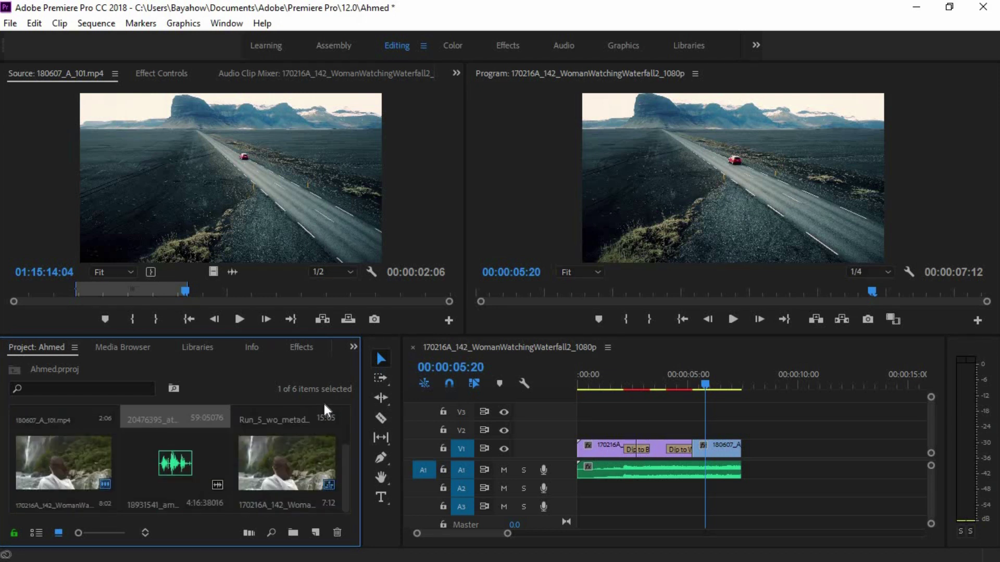
drag(703, 384, 645, 395)
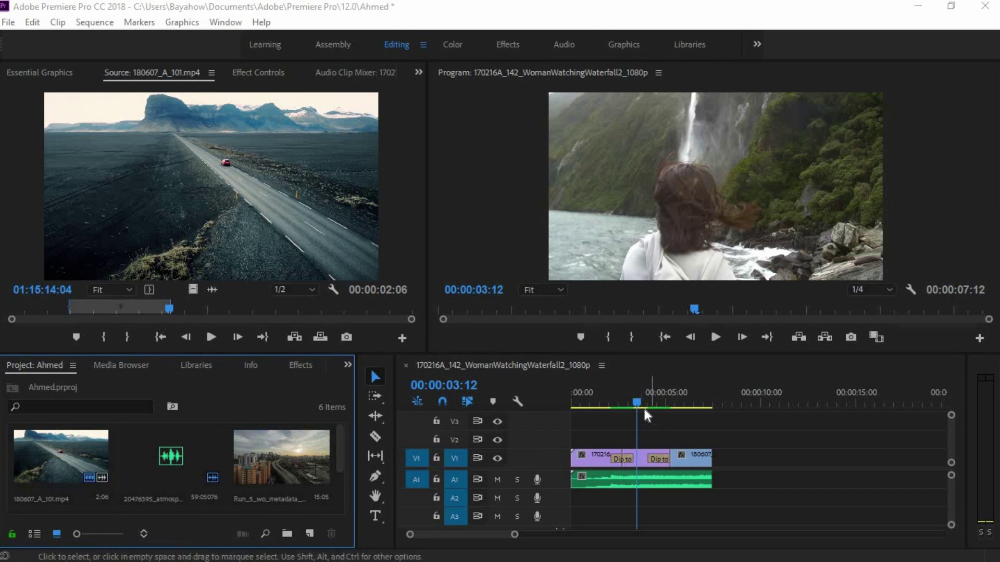
In Effect Controls, change the Dip to White alignment from End at Cut to Center at Cut
mouse_move(635, 401)
mouse_down()
mouse_move(680, 393)
mouse_move(655, 403)
mouse_up()
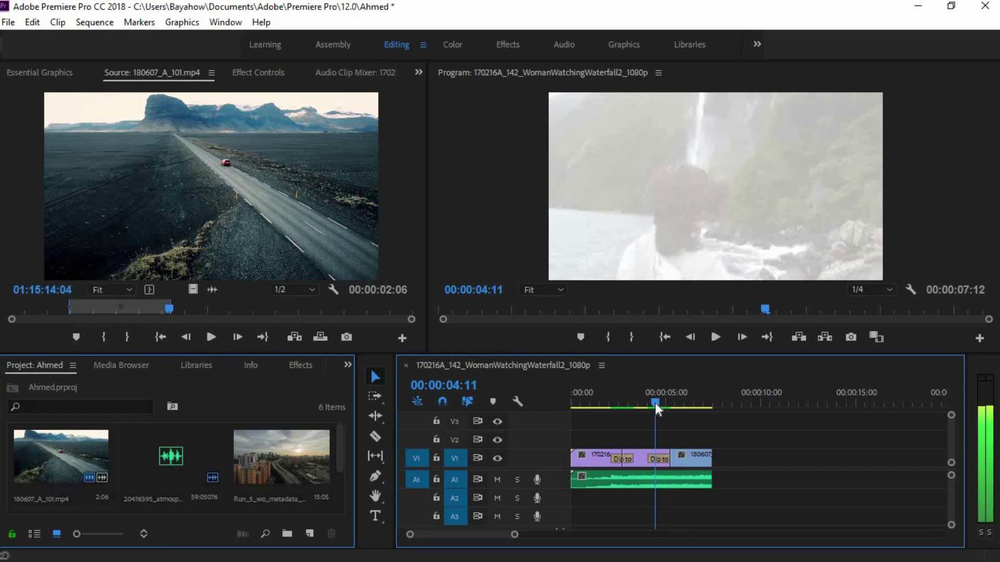
double_click(663, 459)
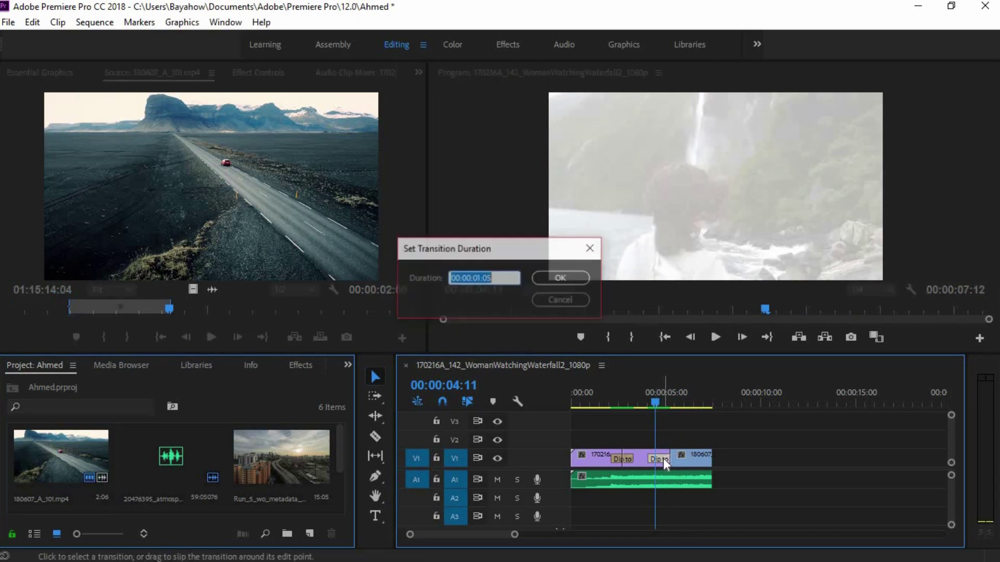
click(570, 297)
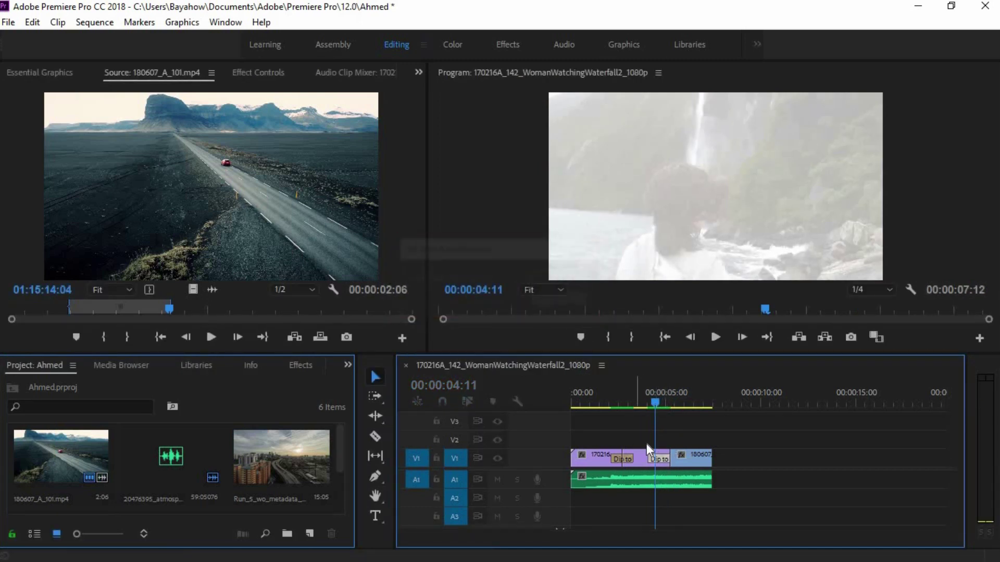
click(257, 69)
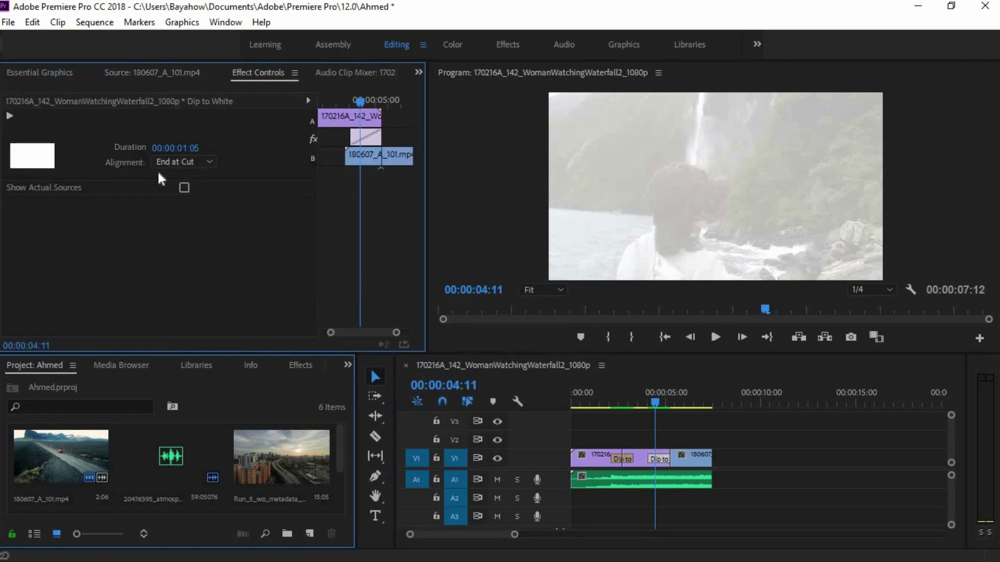
click(207, 159)
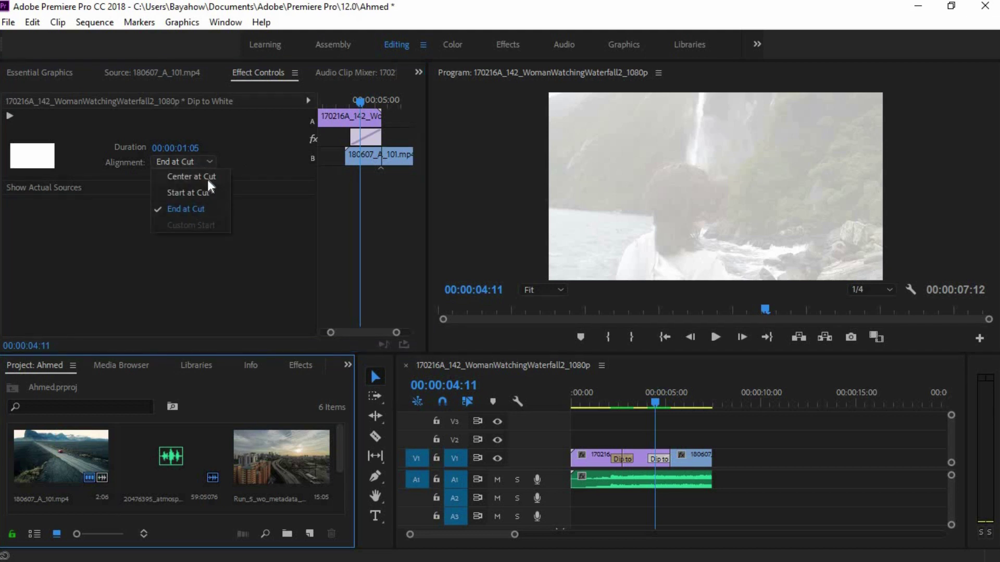
click(205, 176)
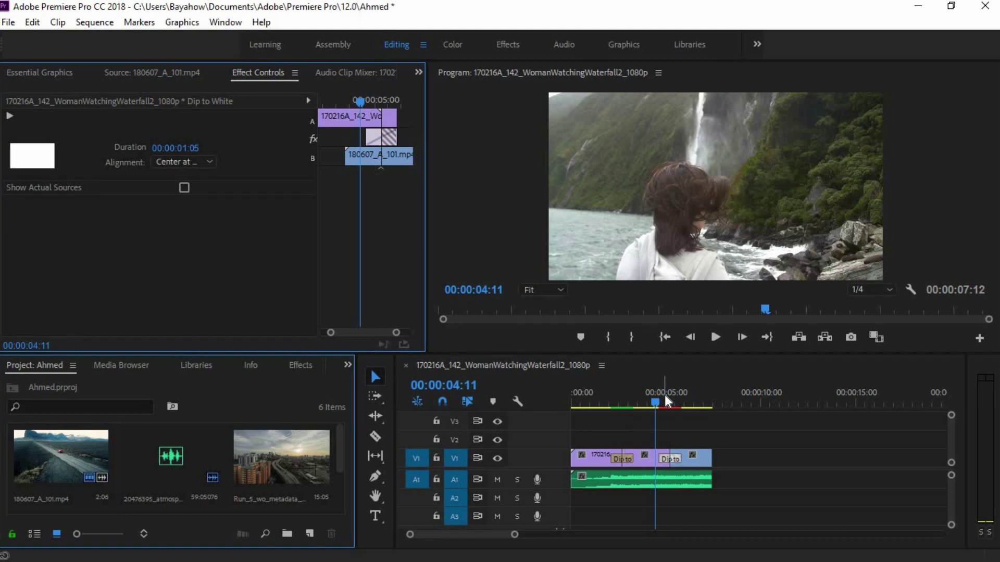
key(space)
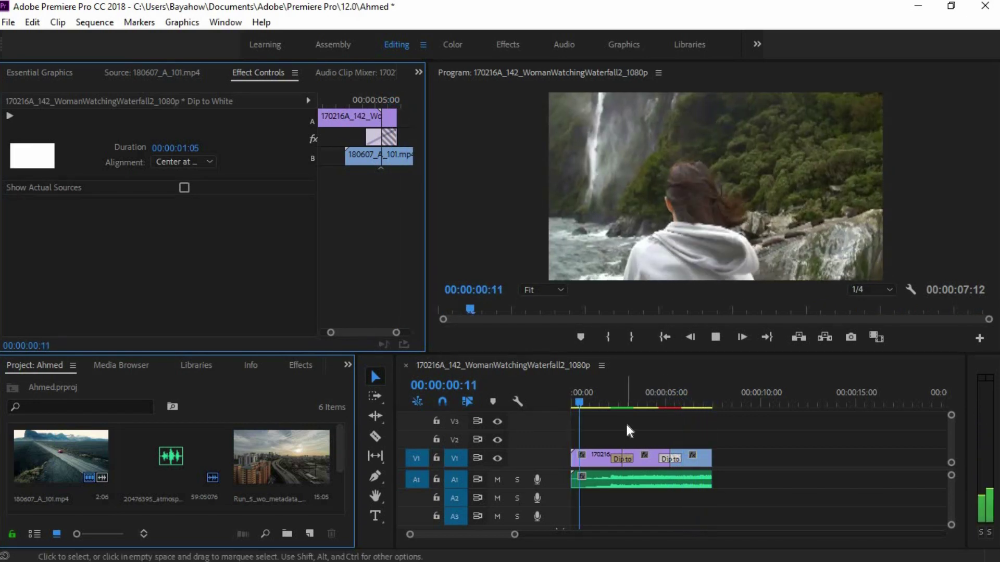
key(space)
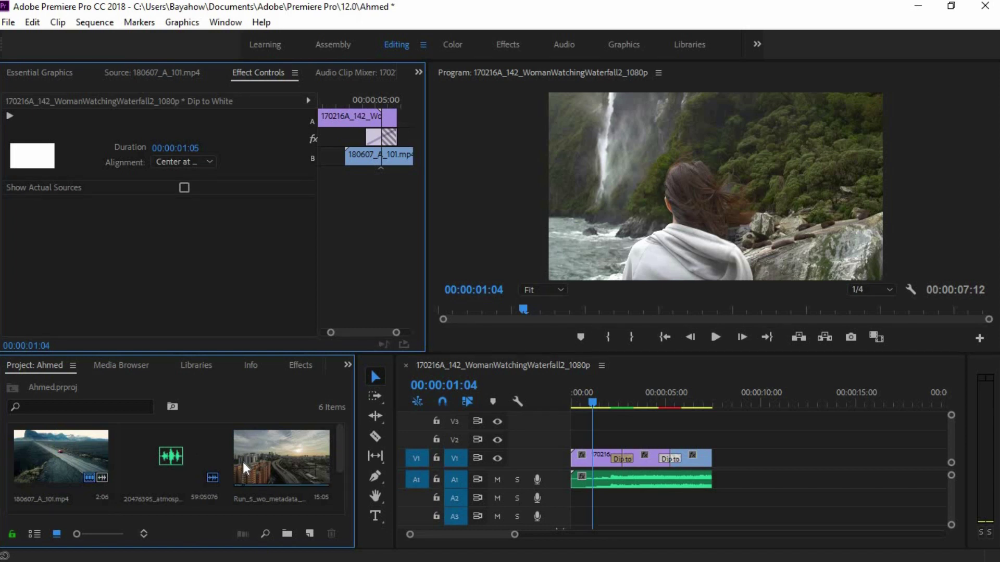
scroll(212, 464, down, 2)
scroll(160, 462, up, 2)
click(90, 479)
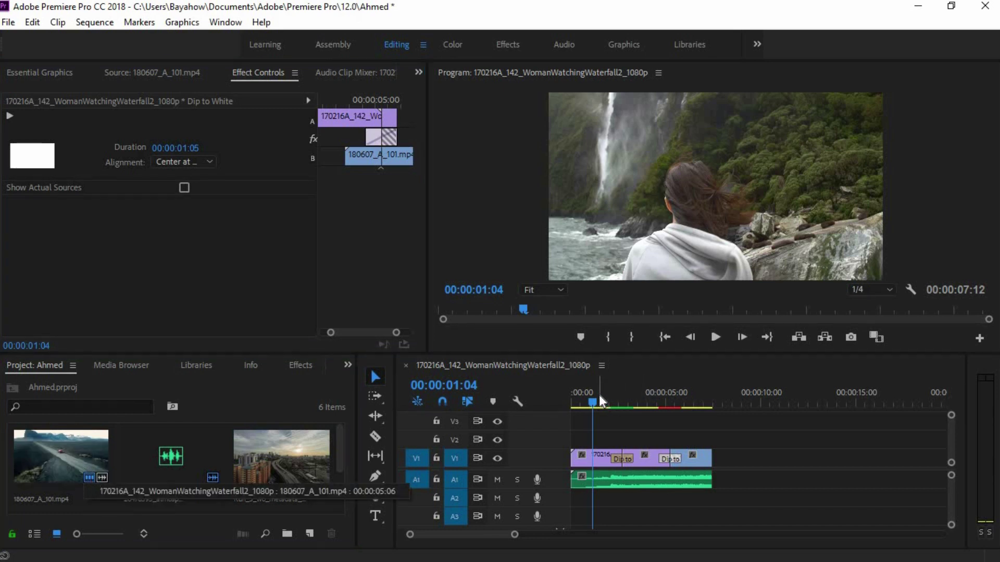
drag(698, 392, 615, 400)
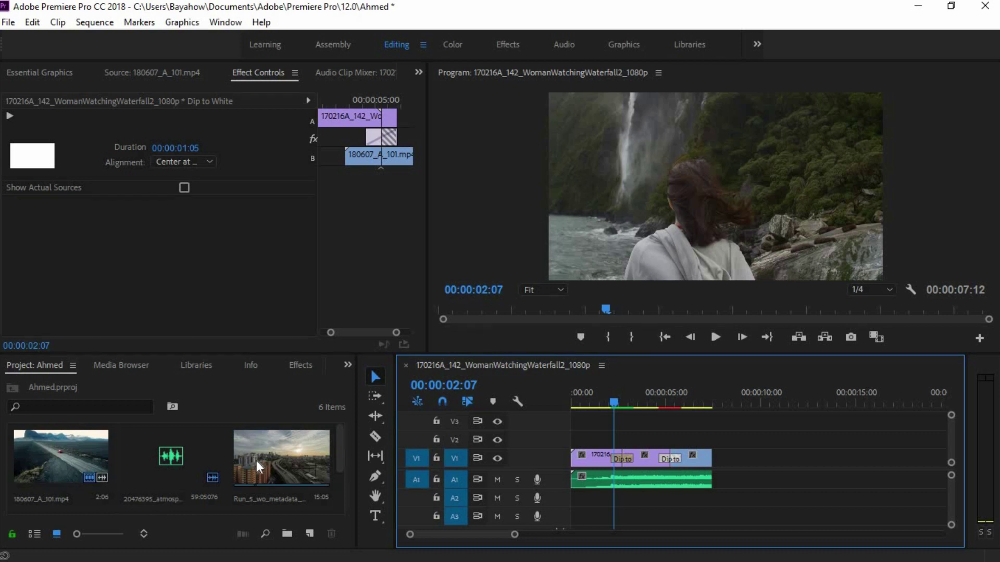
scroll(256, 460, down, 2)
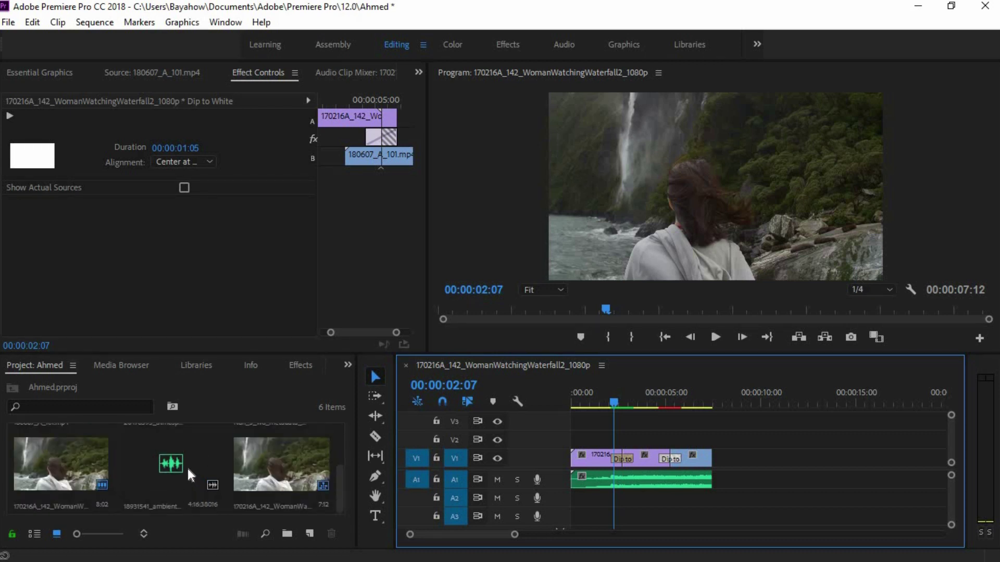
scroll(189, 463, up, 2)
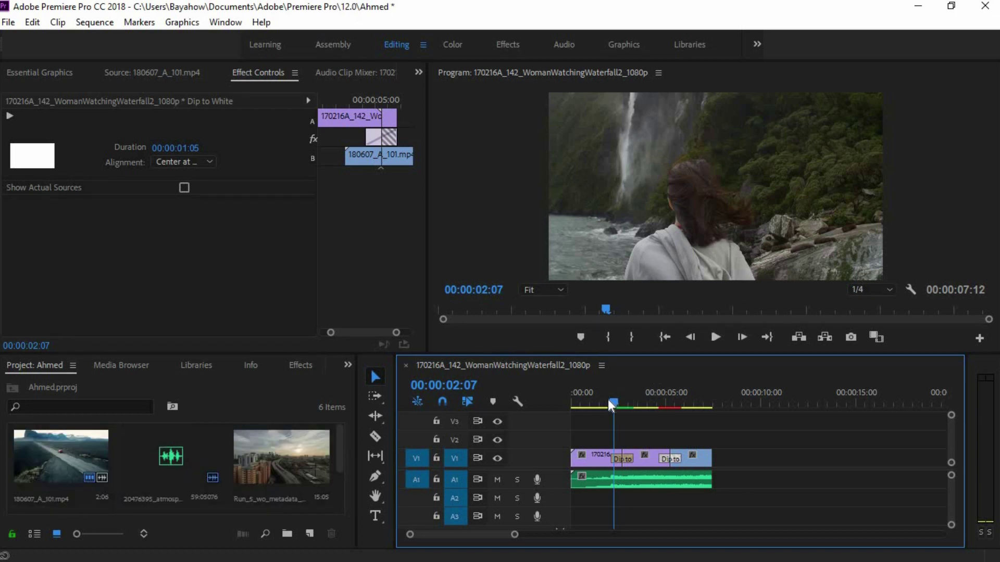
drag(608, 399, 591, 399)
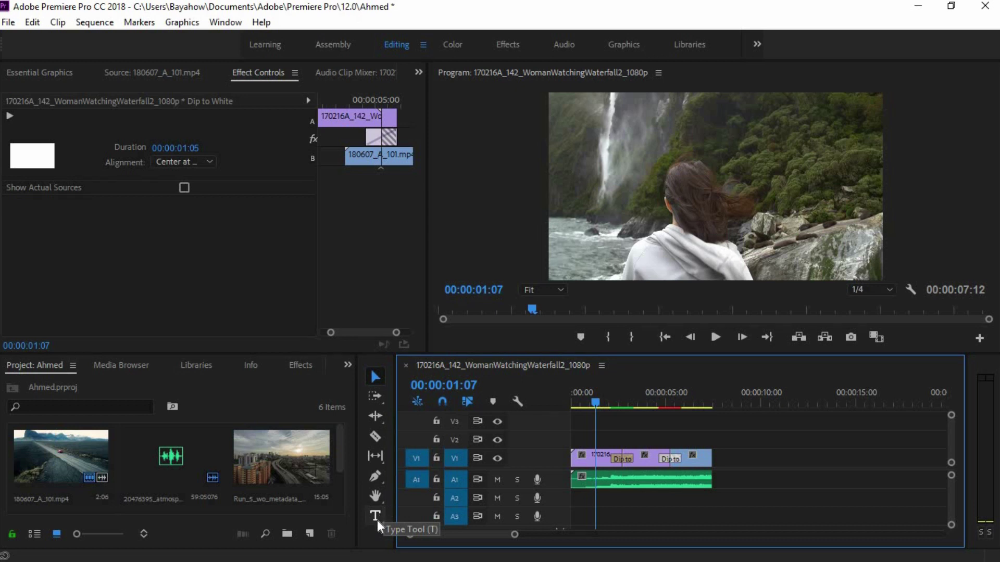
Draw a text box across the upper-middle frame and type BAYAHOW PRODUCTION
click(377, 520)
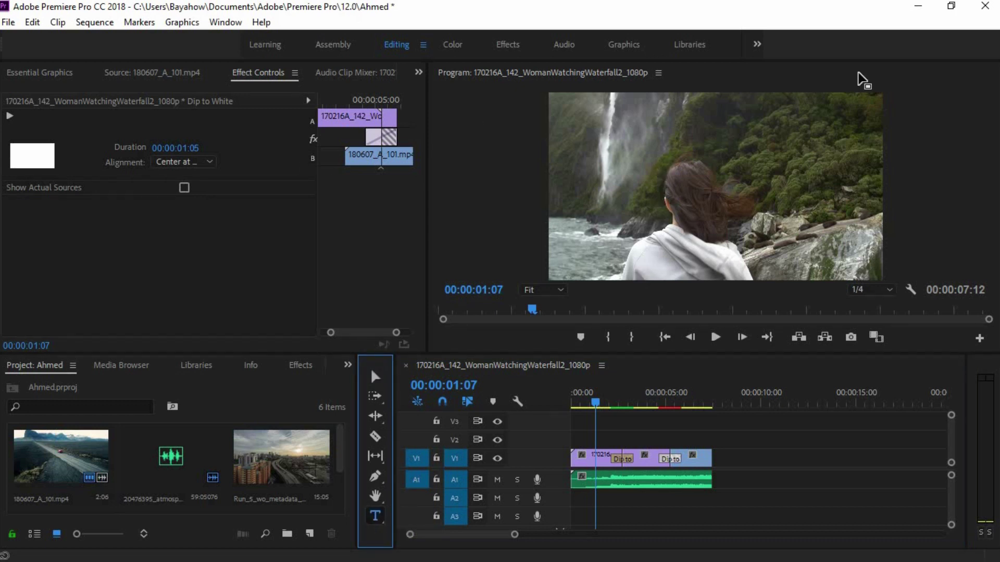
click(627, 161)
drag(642, 169, 878, 196)
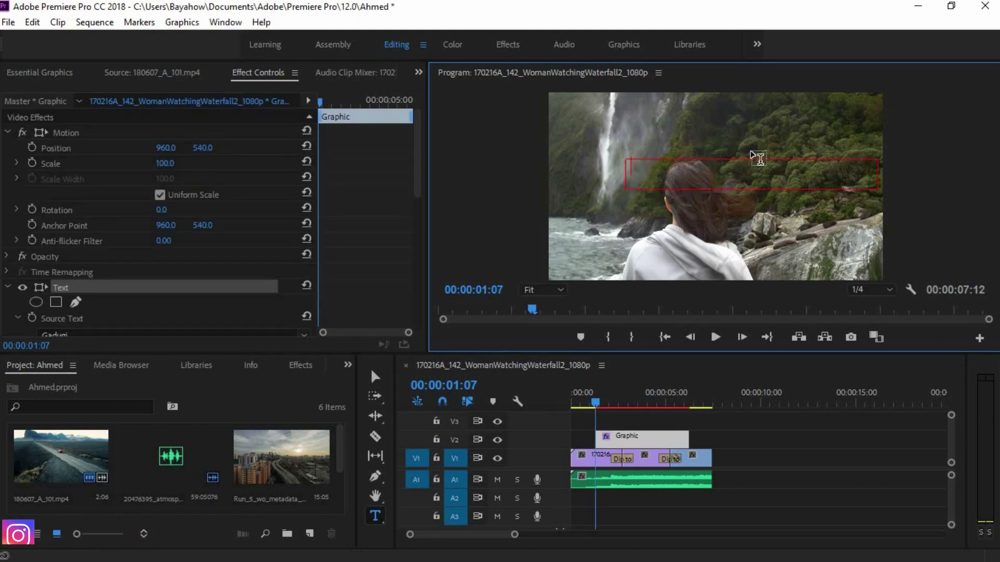
text(BAYAHOW PRODUCTION)
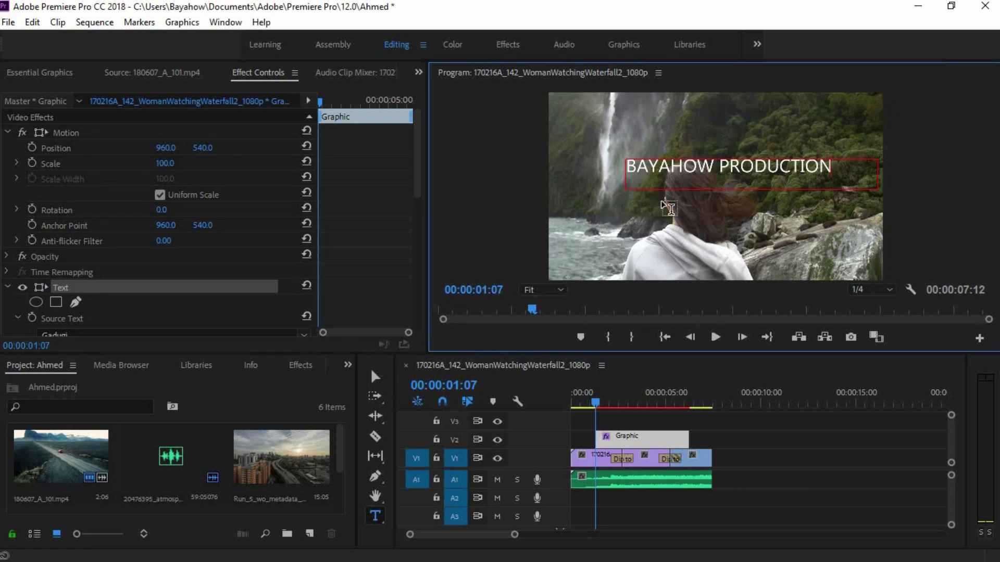
click(659, 207)
Add a second text box below the title for the Noqo Hal Abuurle line
drag(764, 210, 838, 221)
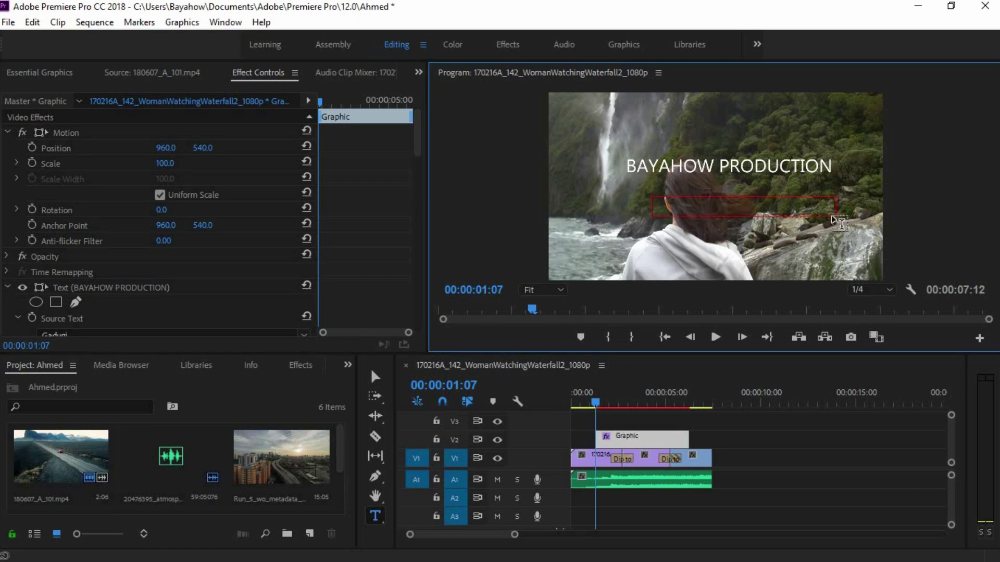
text(NOQO)
key(BackSpace)
key(BackSpace)
key(BackSpace)
text(Noq)
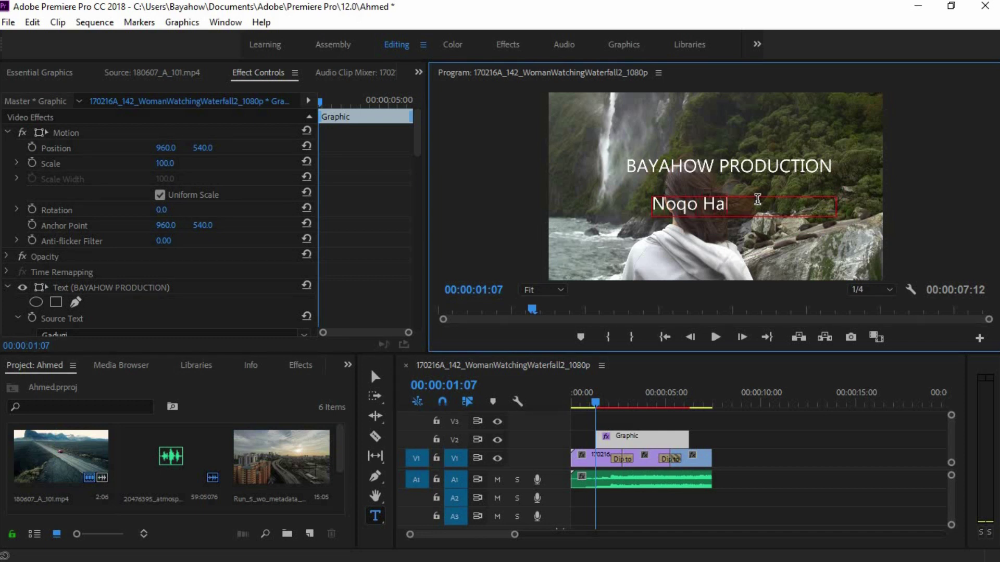
text(le)
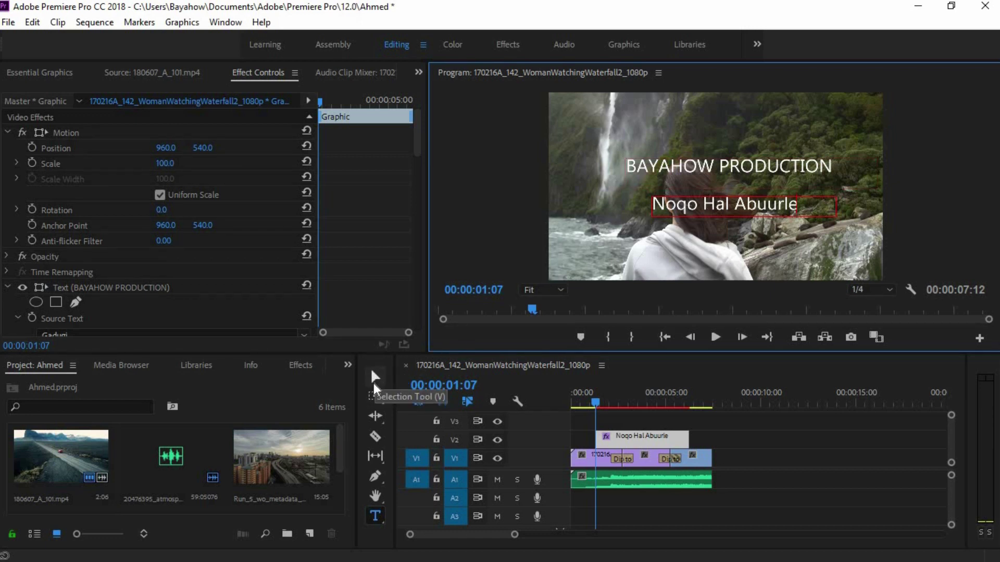
click(375, 377)
Move Noqo Hal Abuurle up under BAYAHOW PRODUCTION and bring the Essential Graphics panel forward
click(709, 221)
mouse_move(717, 211)
mouse_down()
mouse_move(704, 192)
mouse_move(724, 193)
mouse_up()
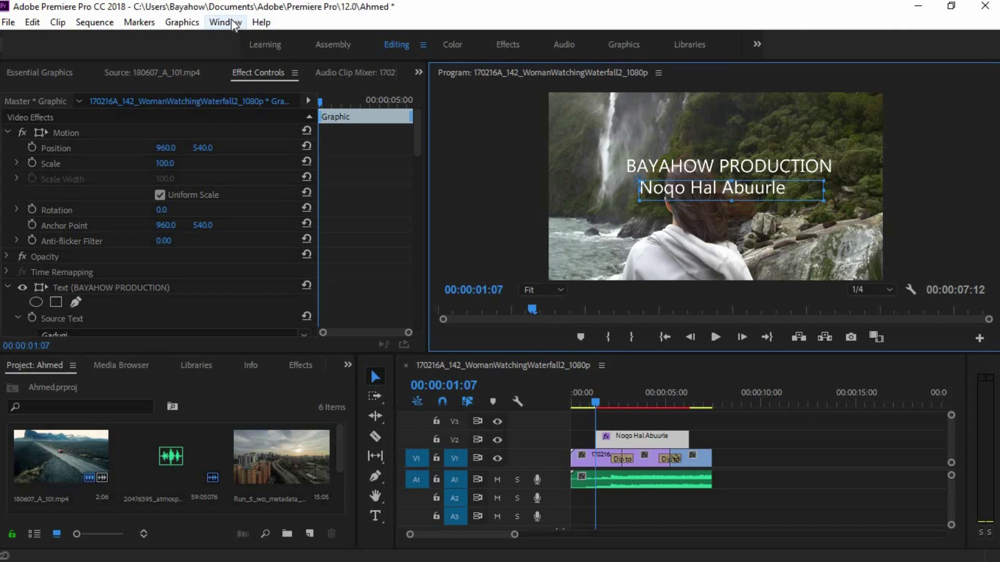
click(53, 72)
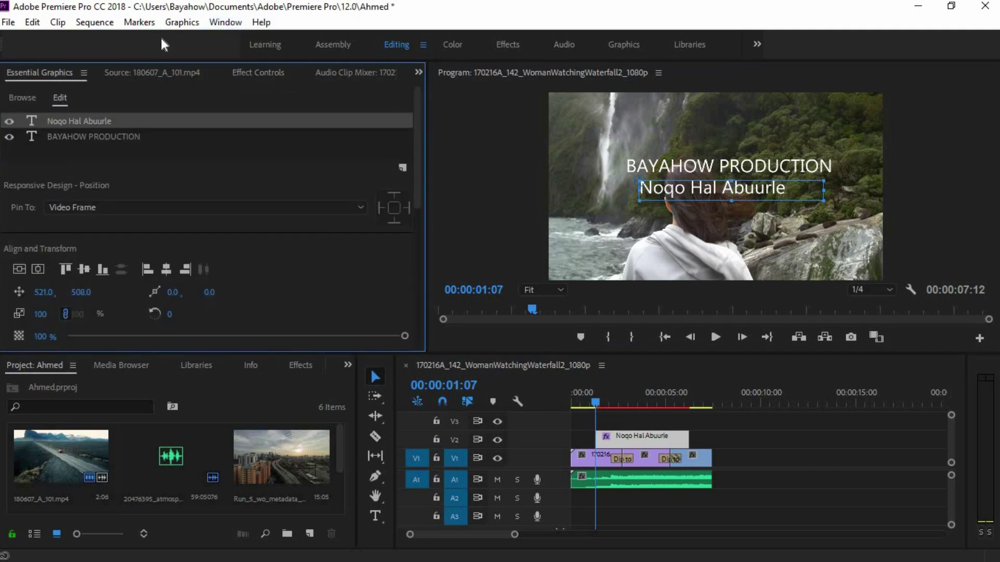
click(224, 21)
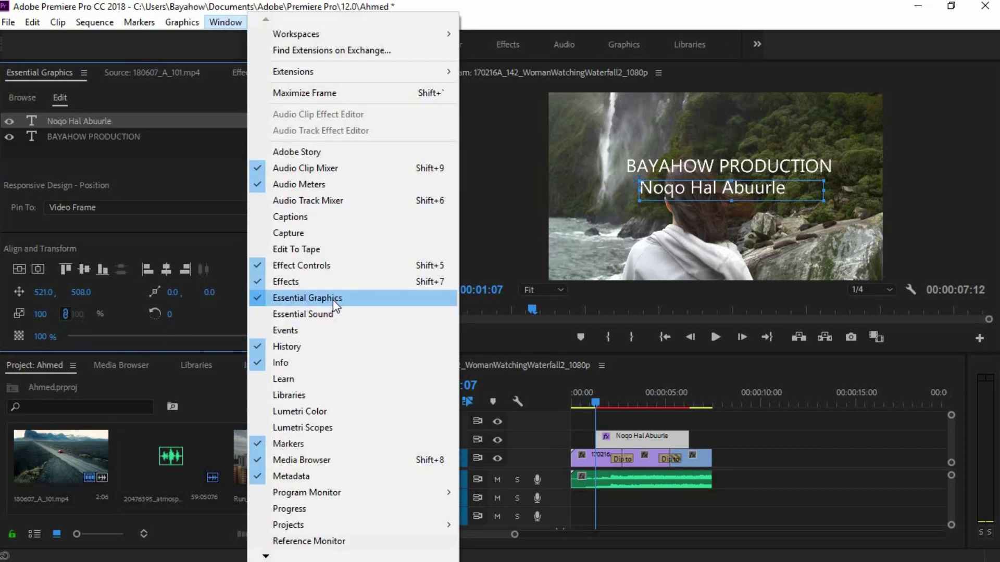
click(334, 298)
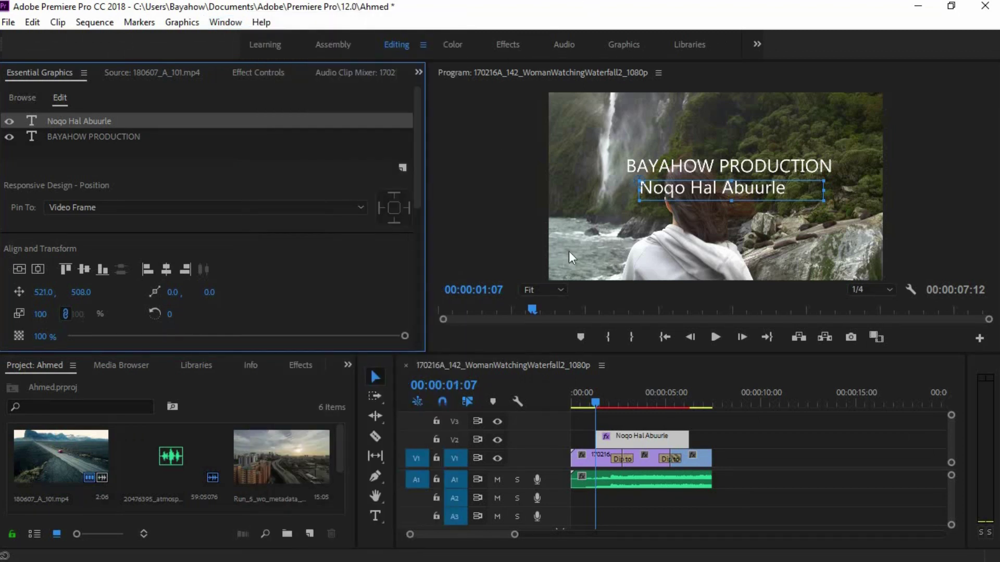
Select the BAYAHOW PRODUCTION text layer and its whole line in Essential Graphics
drag(417, 155, 412, 241)
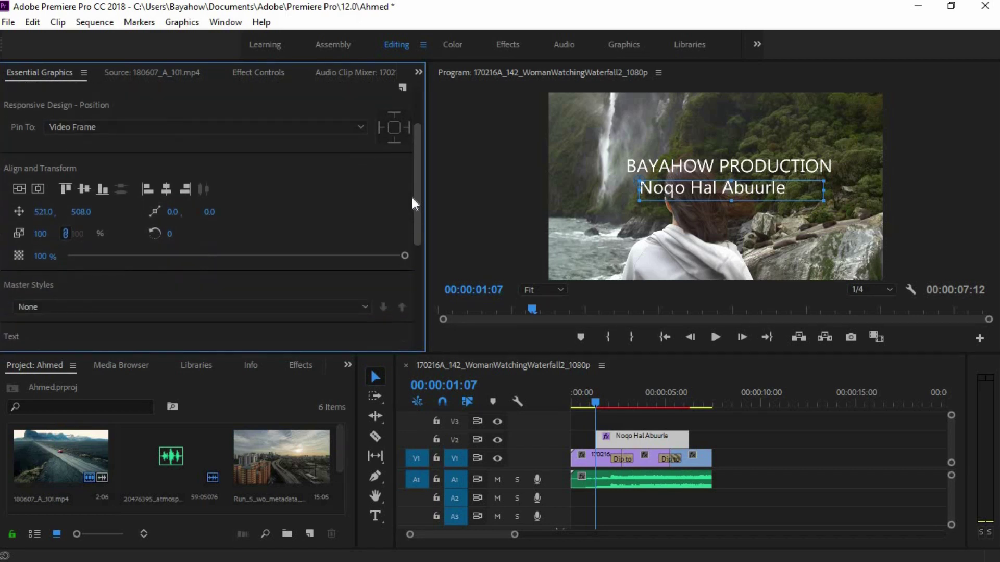
scroll(410, 245, down, 3)
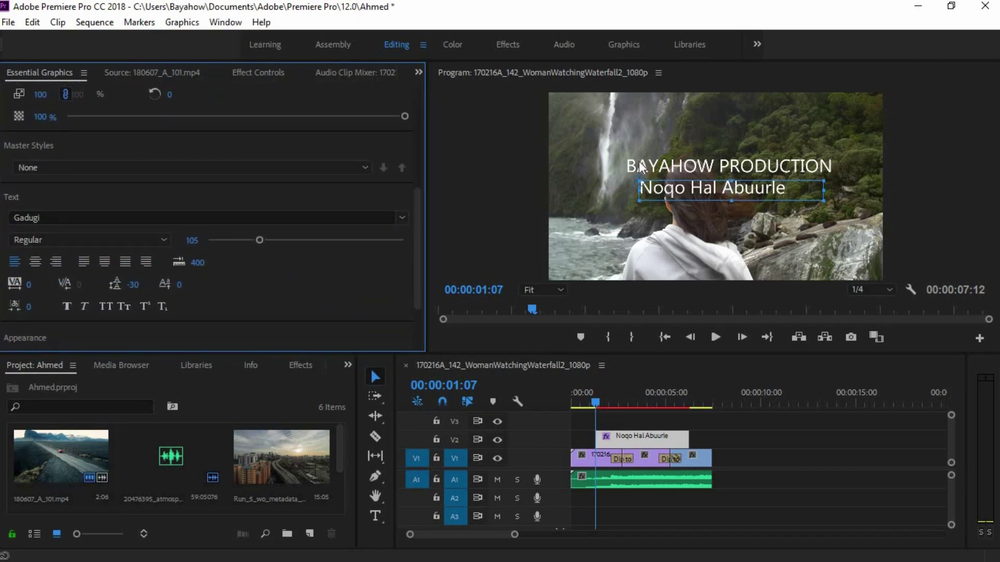
click(801, 163)
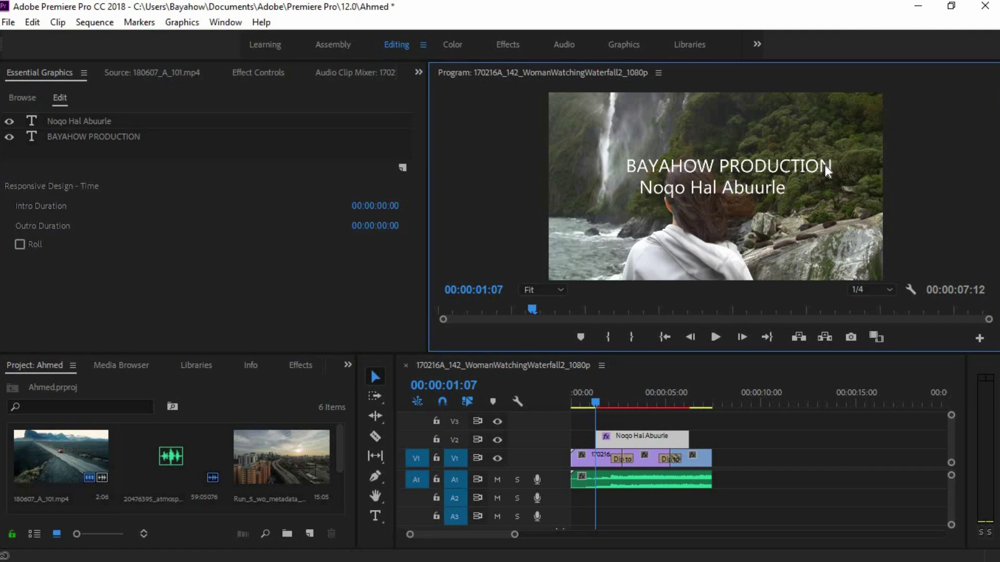
click(375, 515)
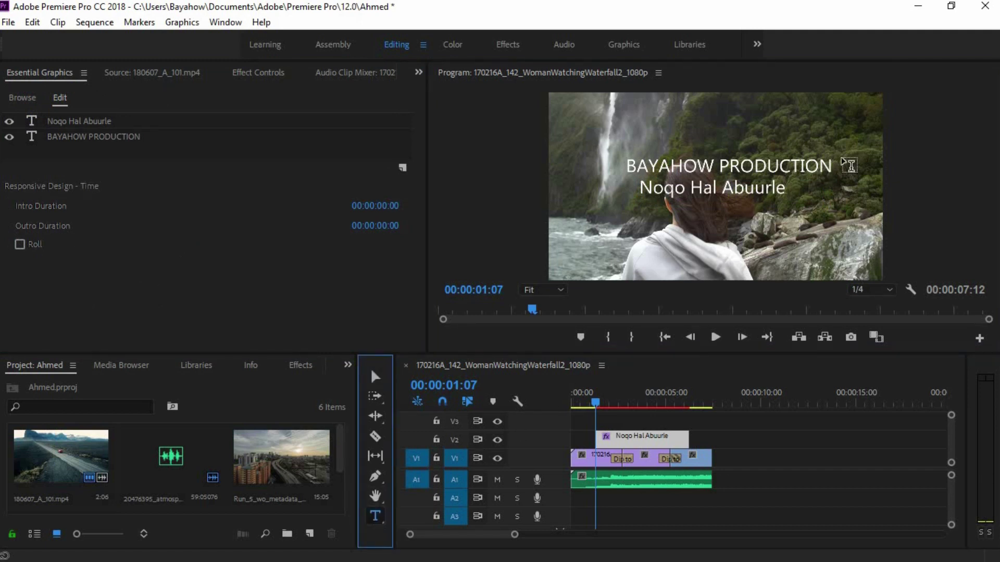
click(807, 167)
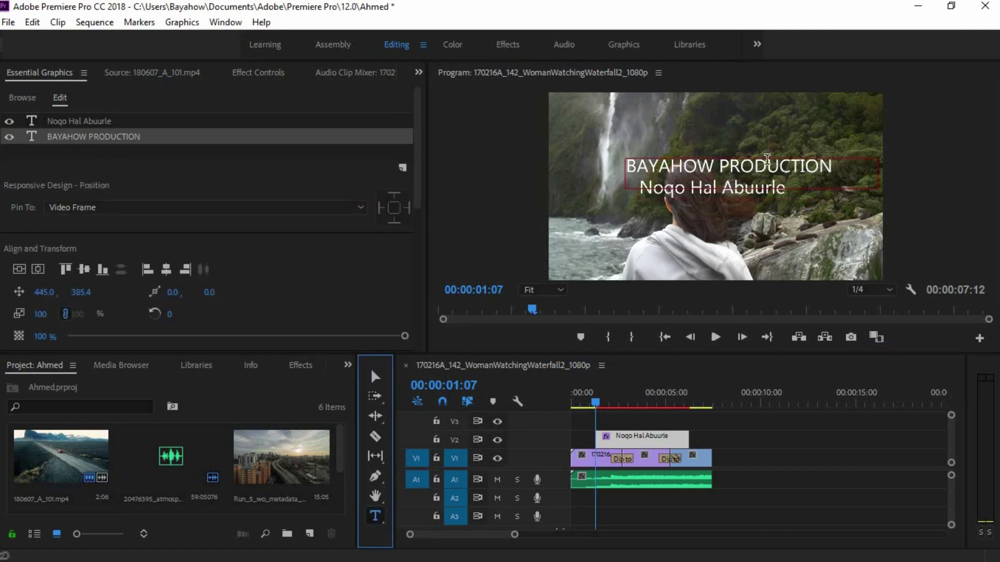
click(767, 159)
key(shift+End)
key(ctrl+a)
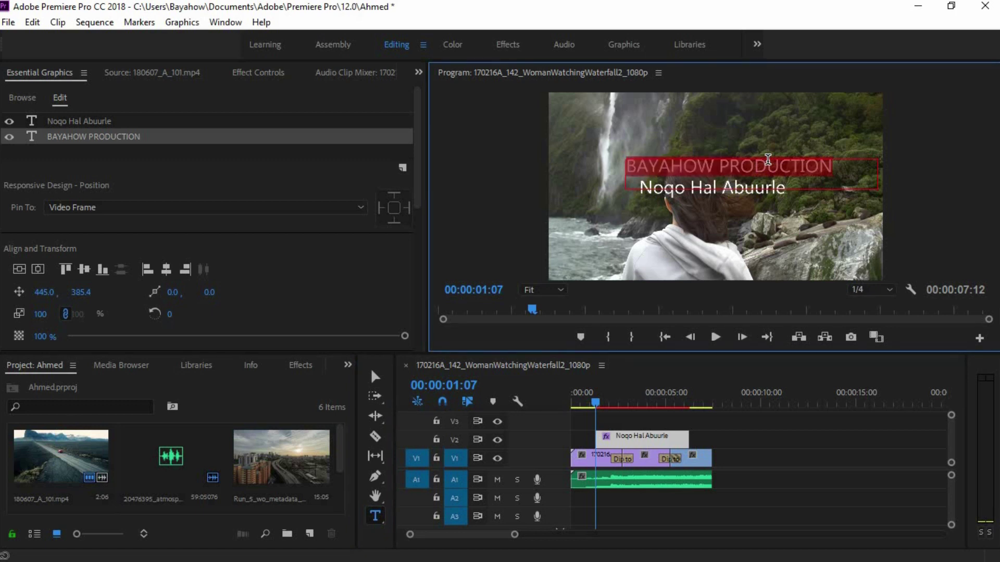
click(160, 208)
click(162, 220)
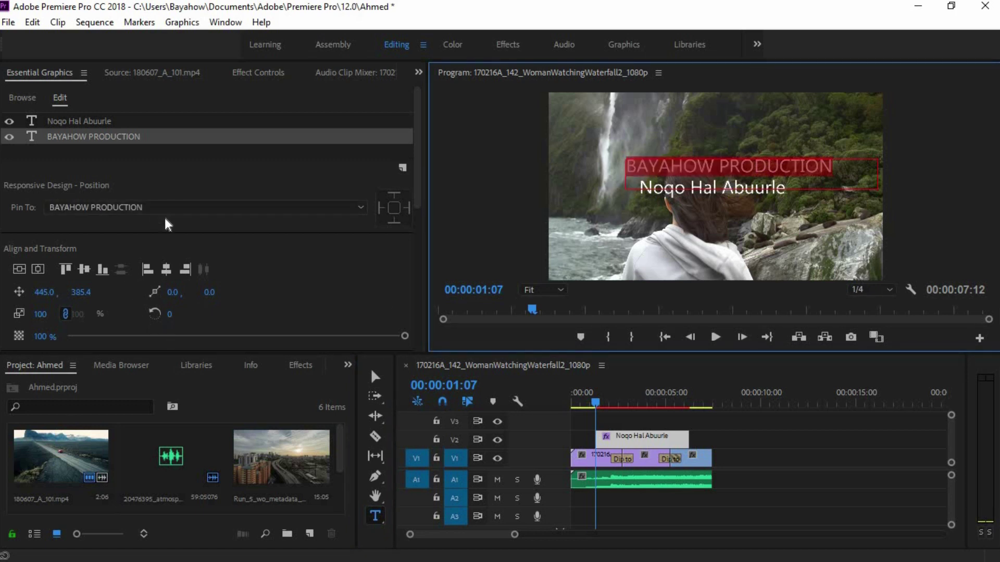
click(417, 179)
drag(417, 178, 418, 263)
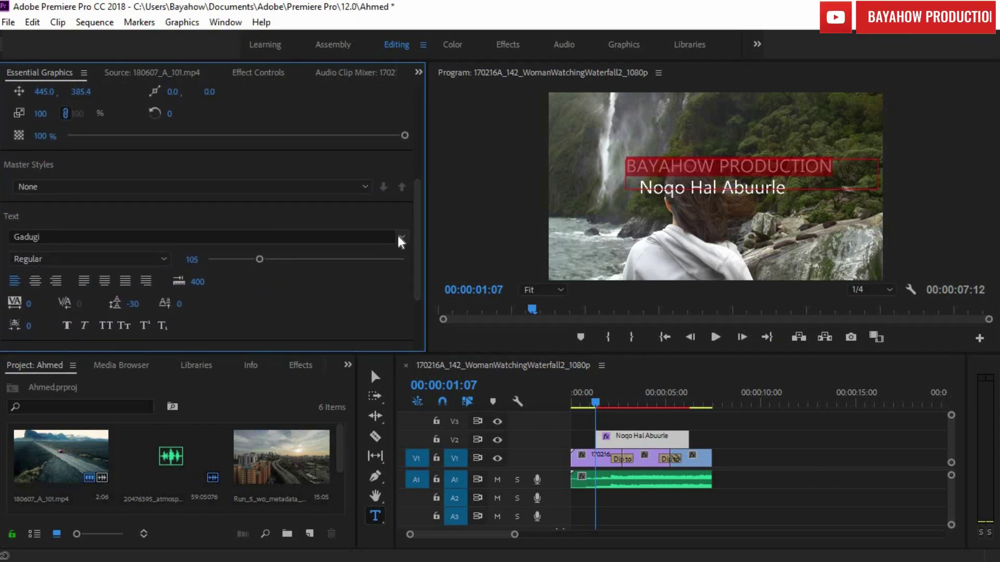
Set BAYAHOW PRODUCTION to the Impact font at size 150
click(401, 237)
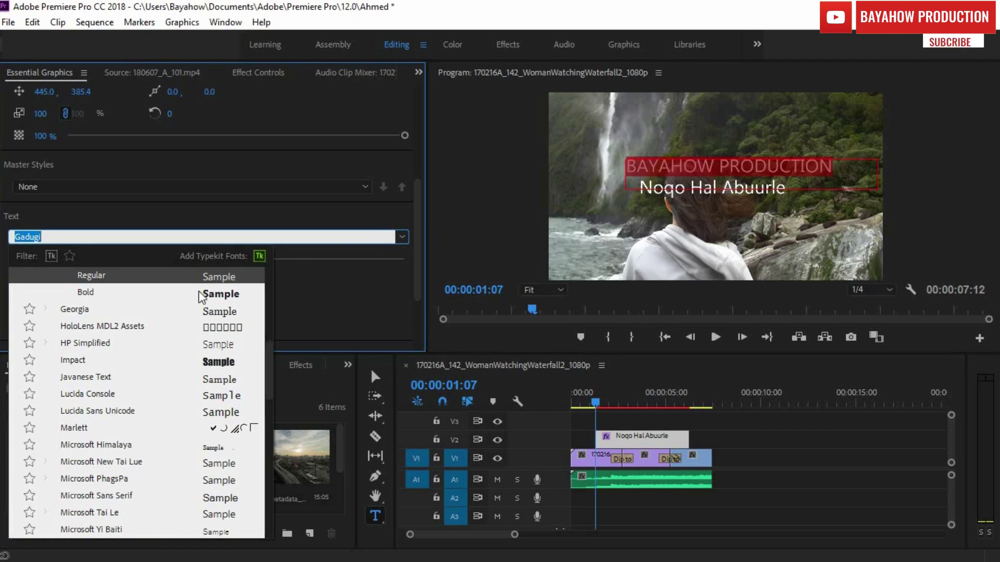
click(223, 366)
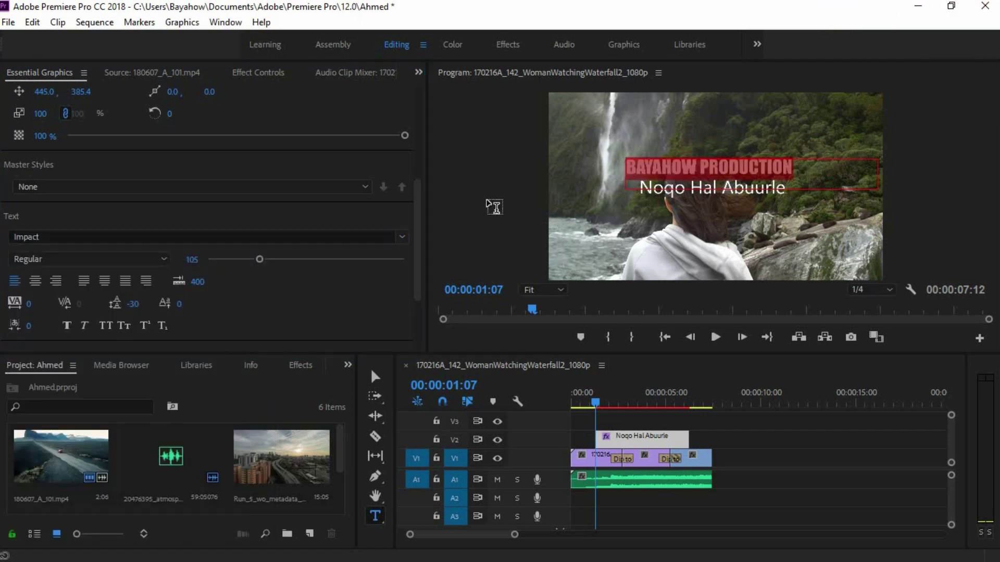
drag(261, 259, 283, 259)
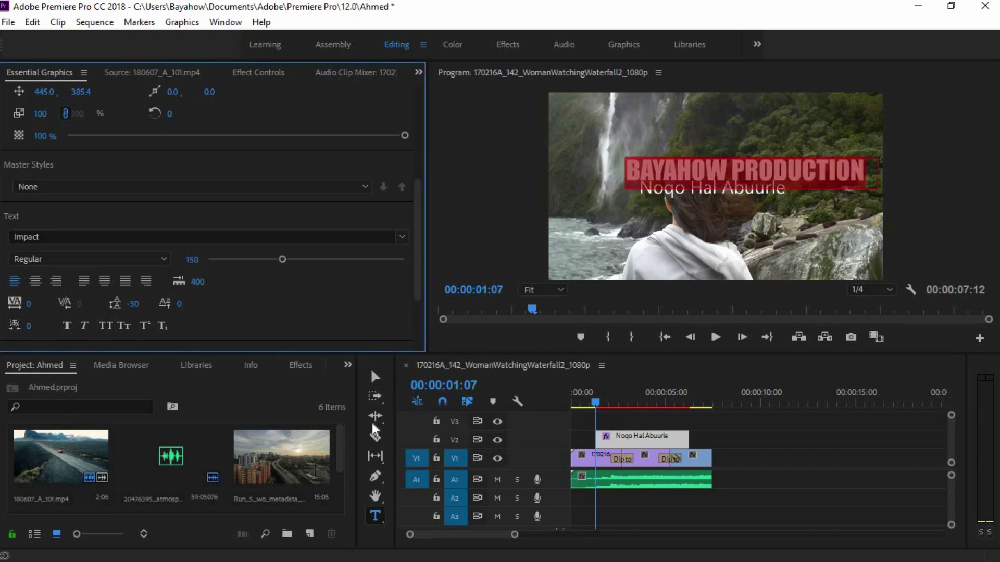
click(375, 376)
Recentre BAYAHOW PRODUCTION and move Noqo Hal Abuurle down-right beneath it
drag(743, 192, 752, 204)
click(724, 171)
mouse_move(723, 170)
mouse_down()
mouse_move(700, 169)
mouse_move(721, 178)
mouse_up()
click(707, 193)
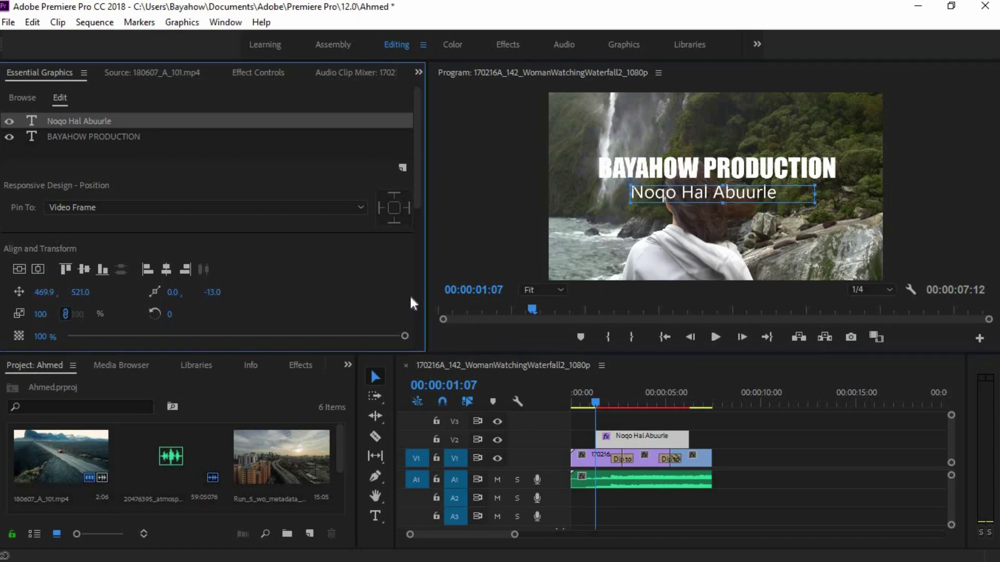
Centre-align the Noqo Hal Abuurle text within its box
drag(414, 153, 414, 220)
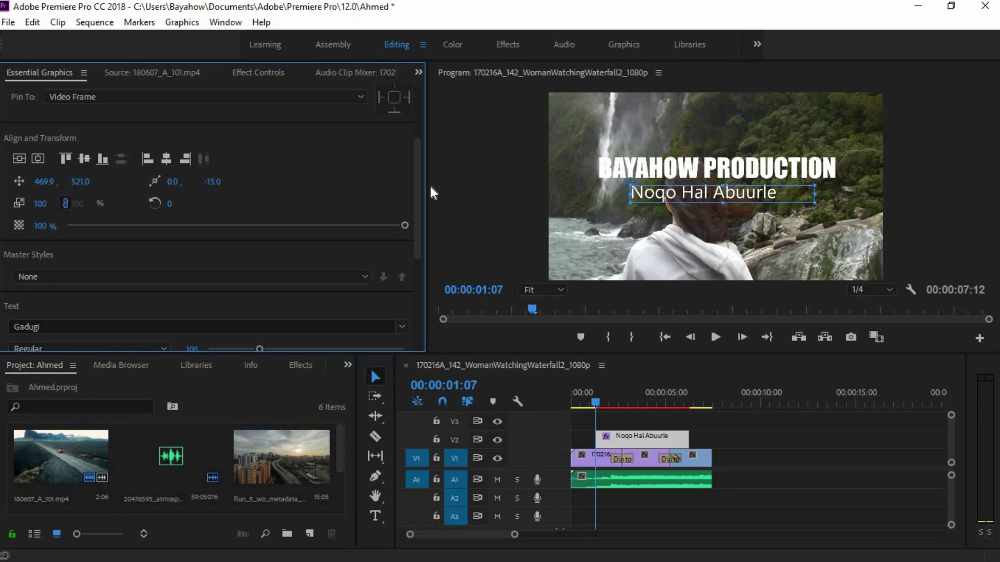
scroll(175, 289, down, 3)
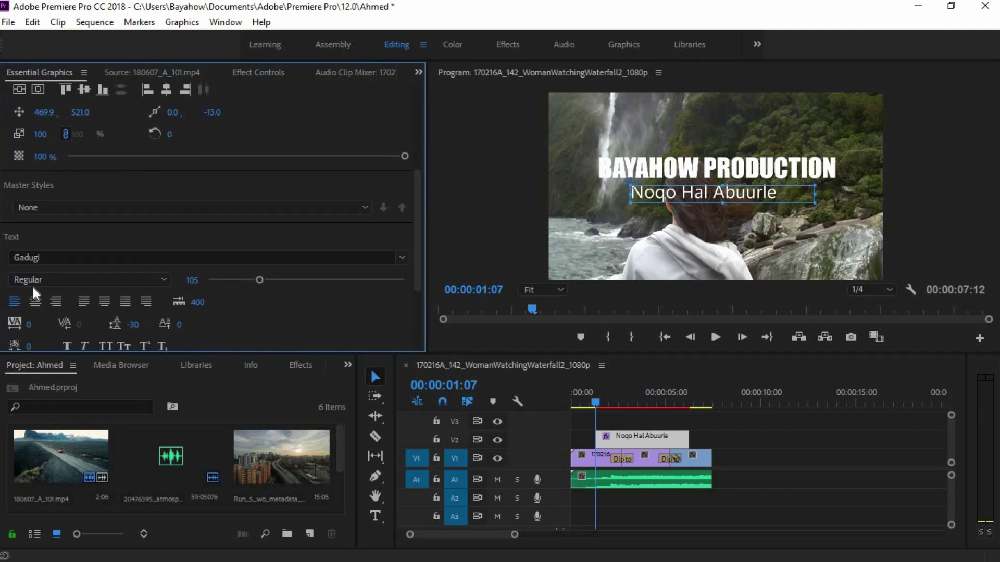
click(35, 302)
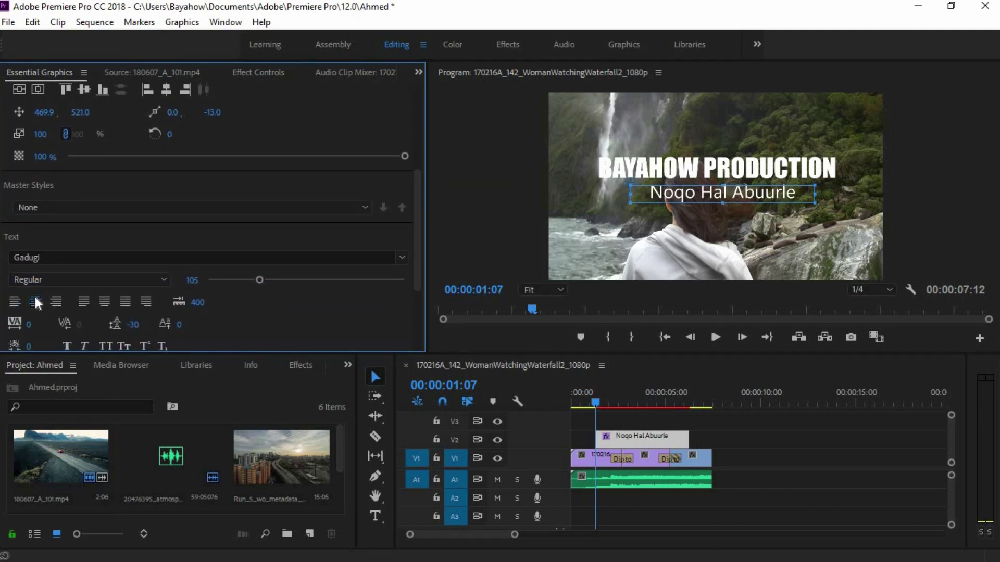
click(706, 210)
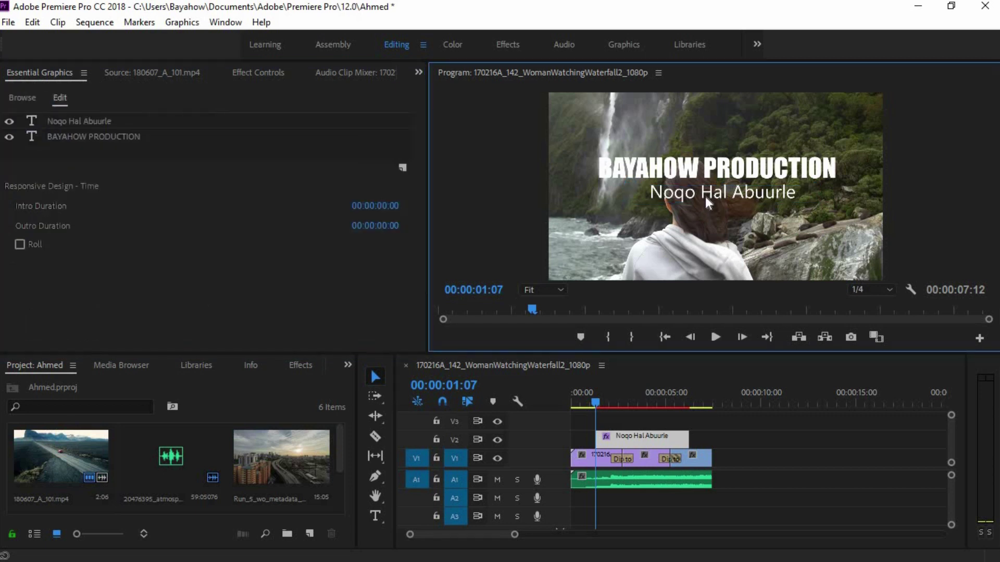
Nudge the subtitle into place under the title and show the New Layer type choices
drag(704, 190, 694, 191)
click(697, 215)
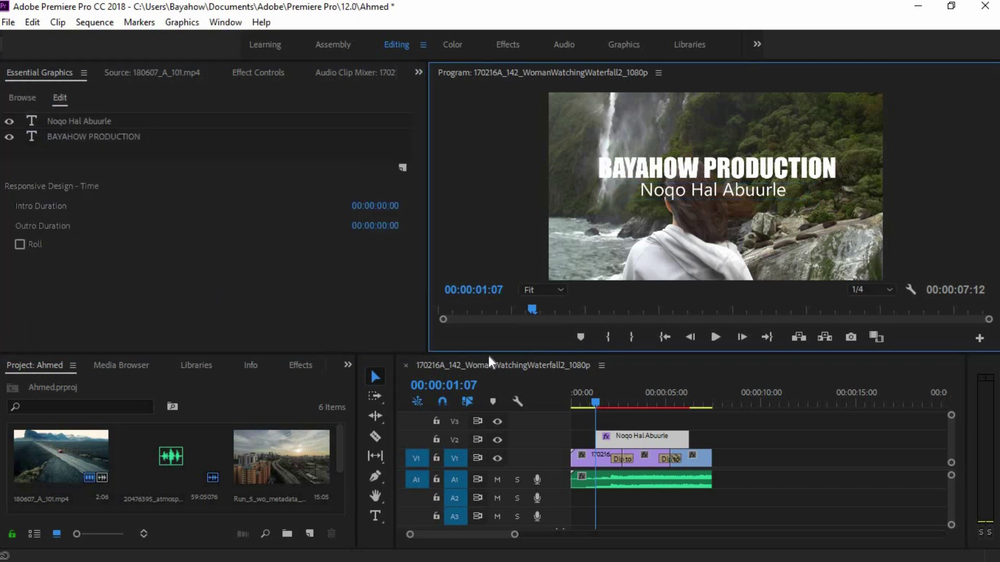
click(336, 268)
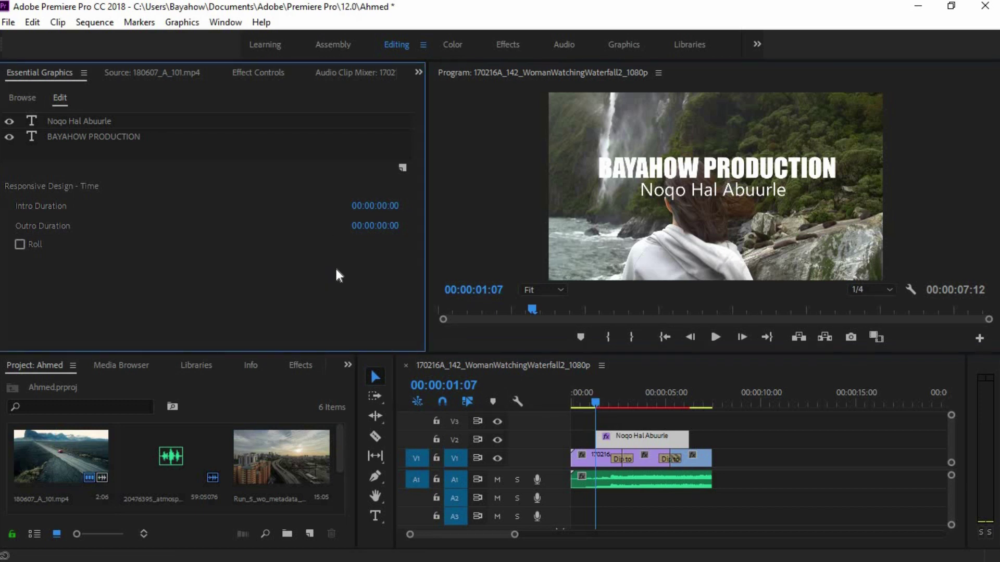
click(403, 167)
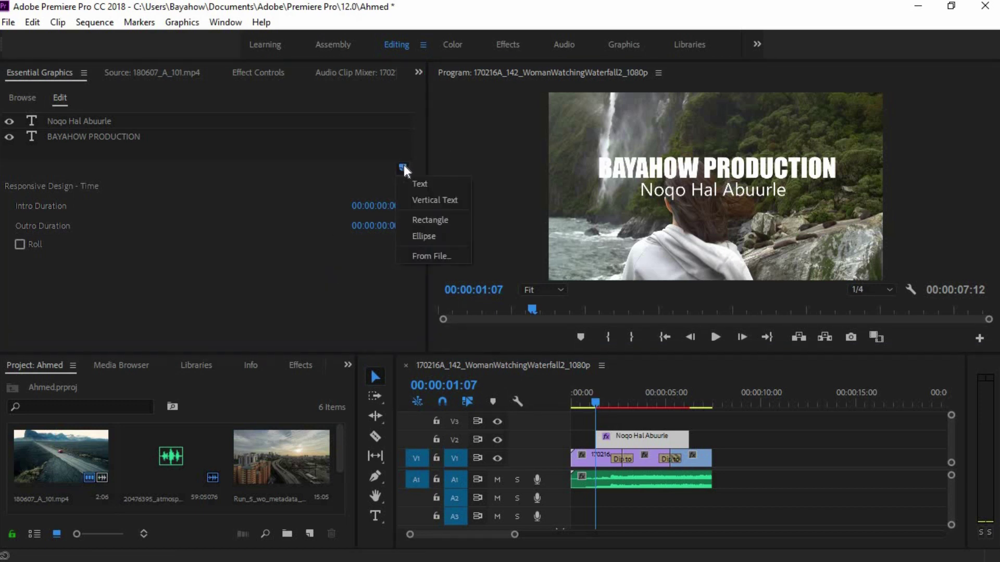
Add a grey-filled rectangle to the title graphic and size it over both title lines
click(434, 221)
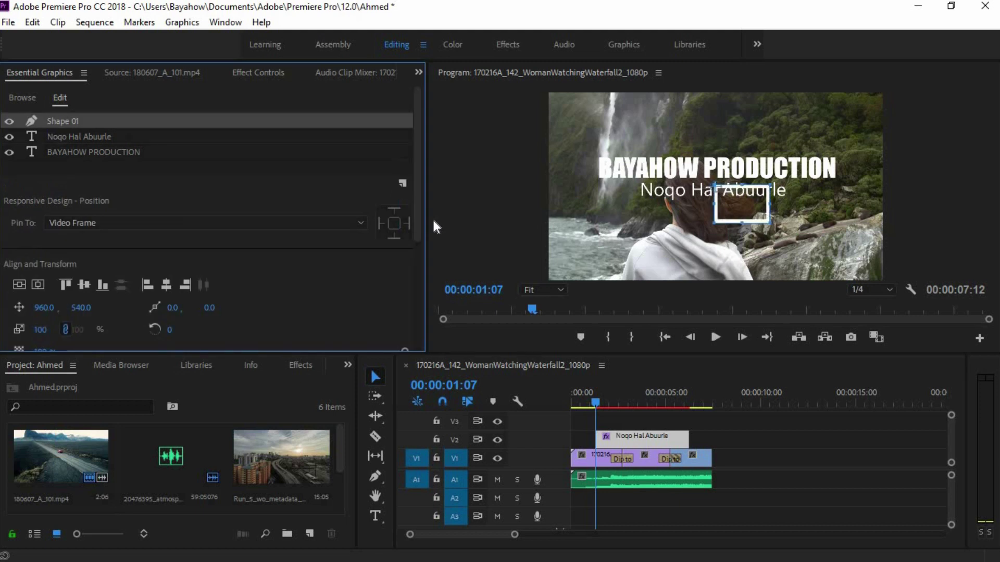
scroll(186, 300, down, 2)
scroll(186, 301, down, 1)
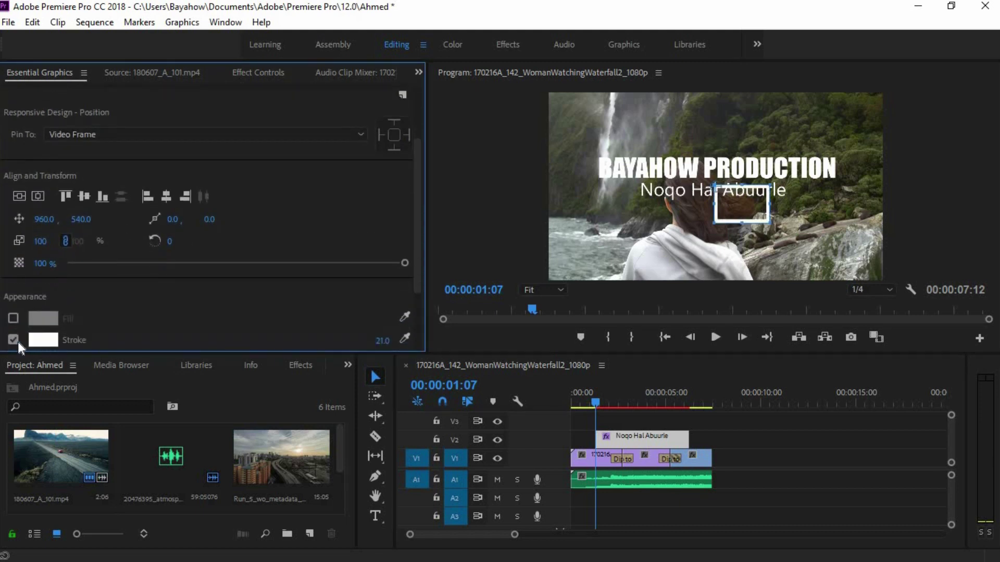
click(18, 337)
click(13, 318)
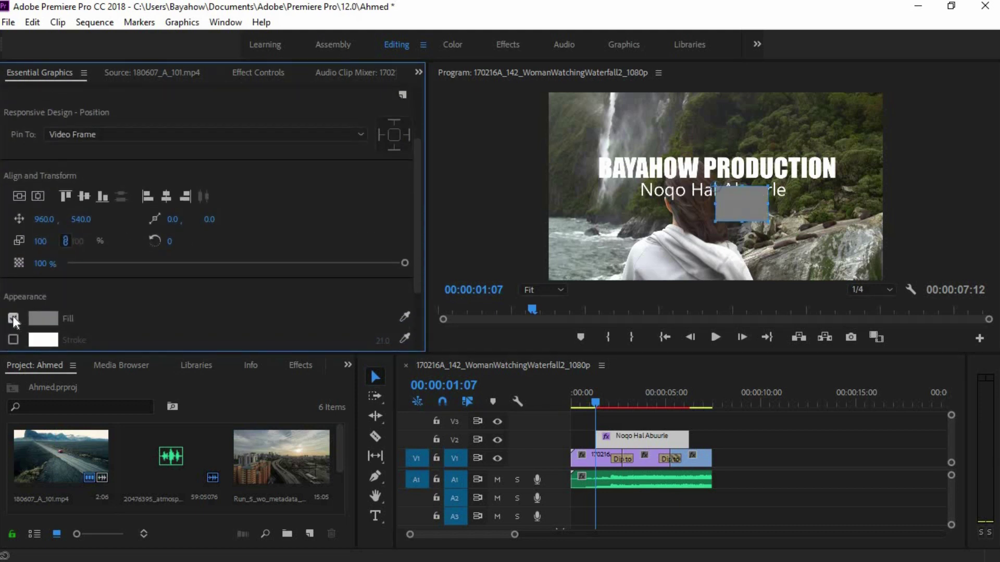
drag(743, 210, 602, 169)
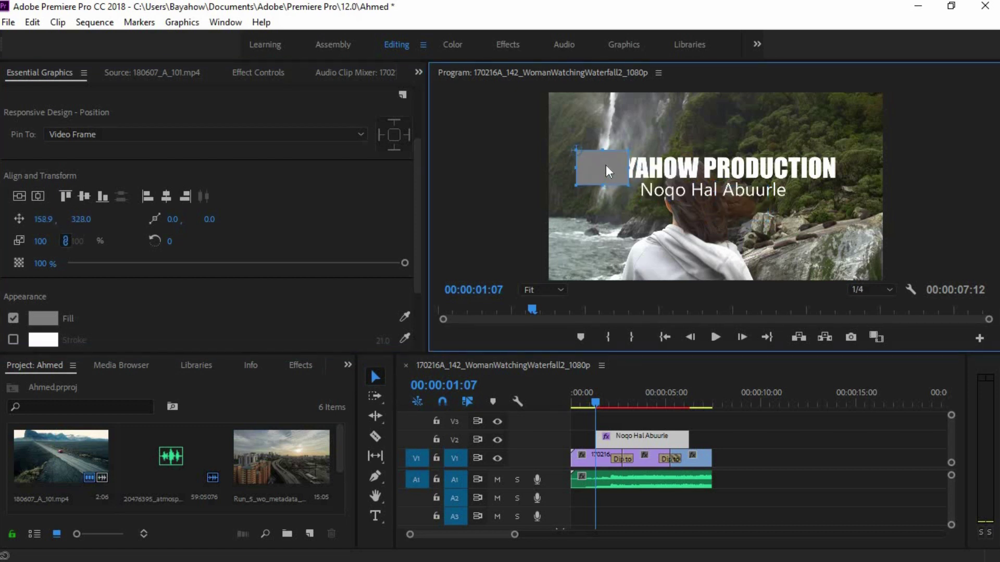
drag(636, 185, 766, 194)
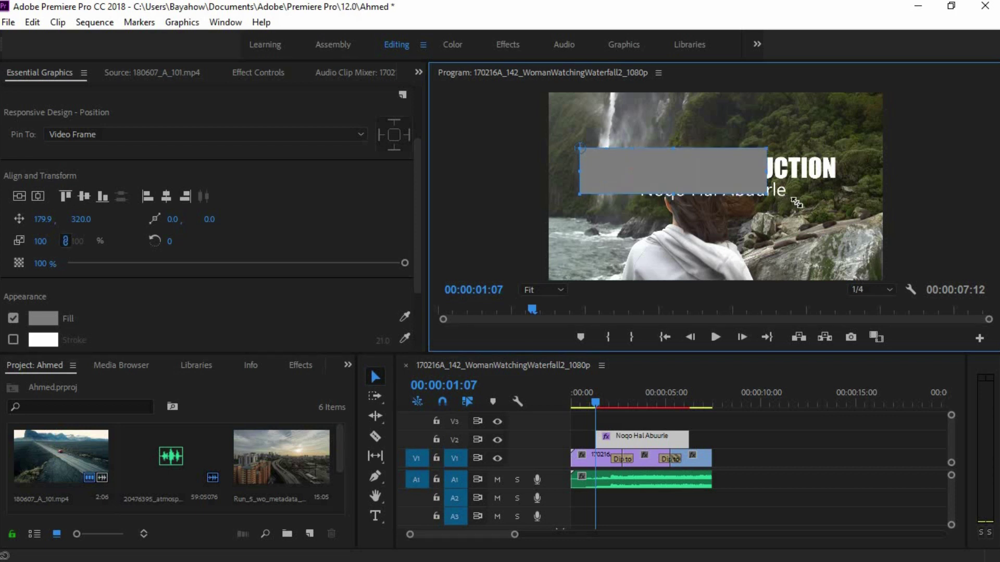
drag(832, 207, 864, 207)
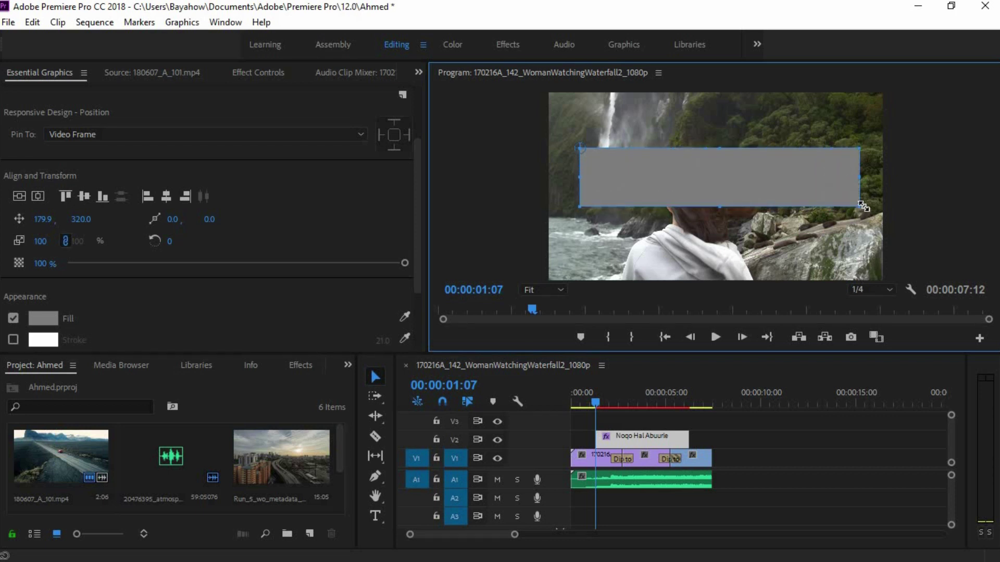
drag(865, 207, 863, 206)
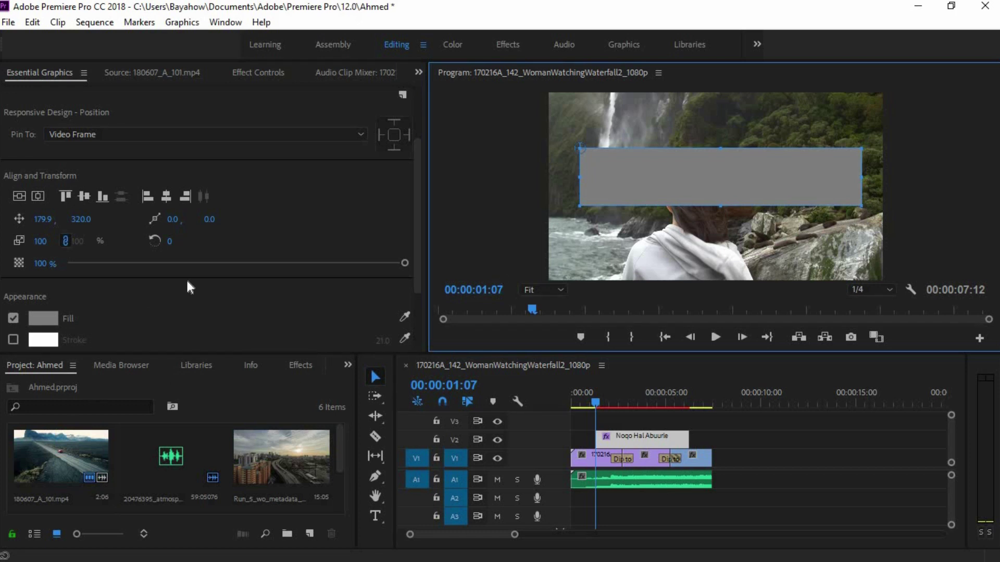
Switch the rectangle to no fill with a white stroke about 16 wide
scroll(209, 303, down, 1)
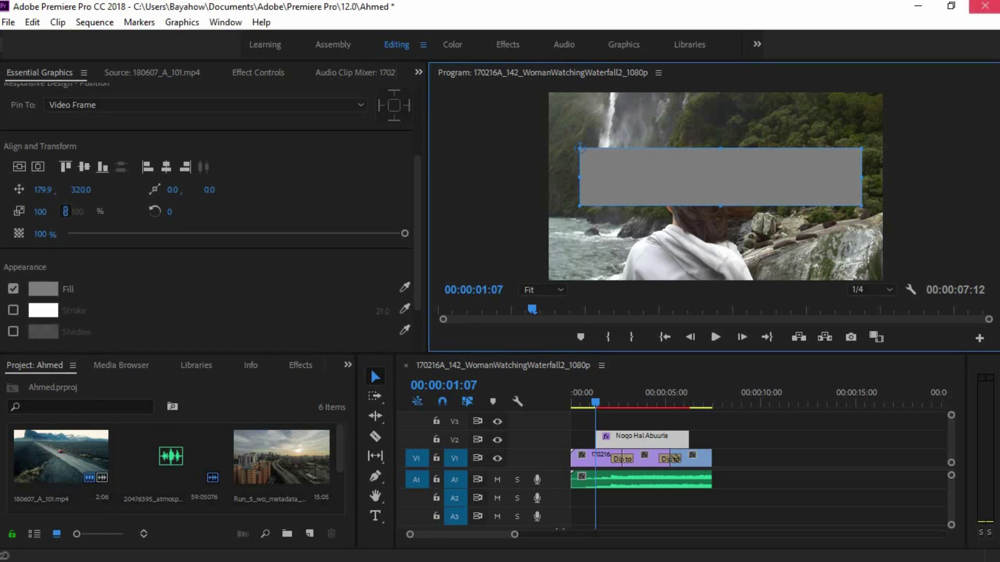
click(13, 289)
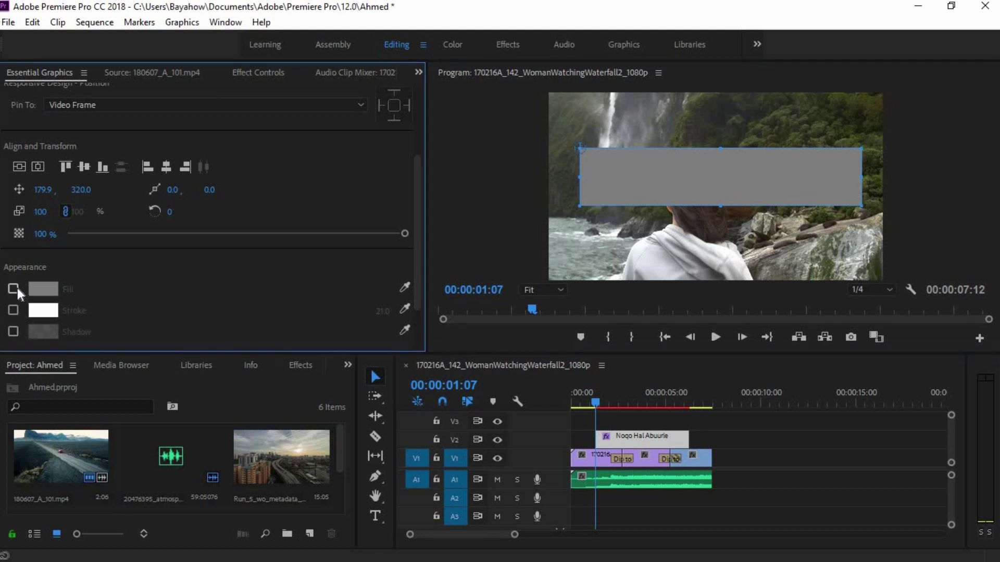
click(14, 310)
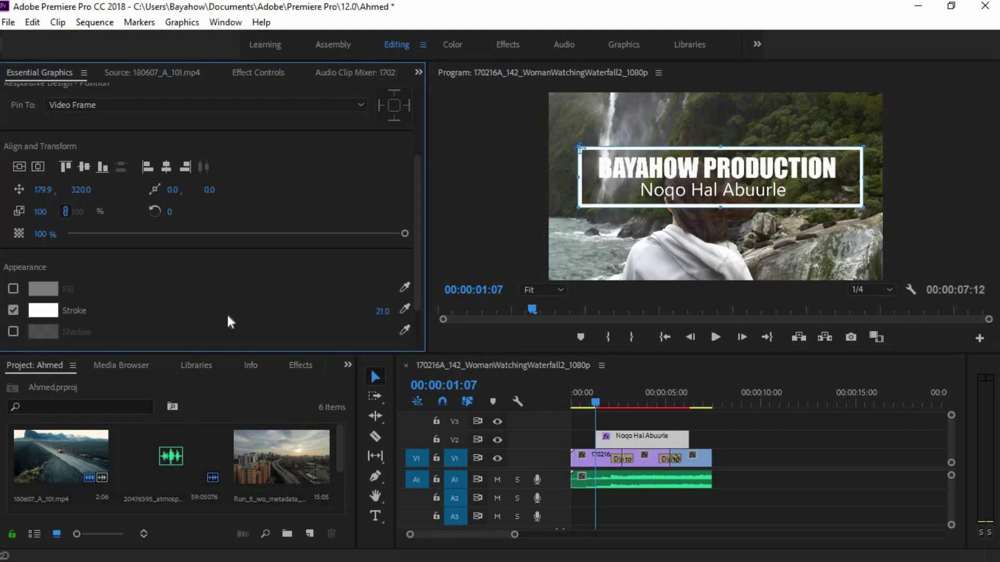
mouse_move(382, 311)
mouse_down()
mouse_move(360, 308)
mouse_move(376, 301)
mouse_up()
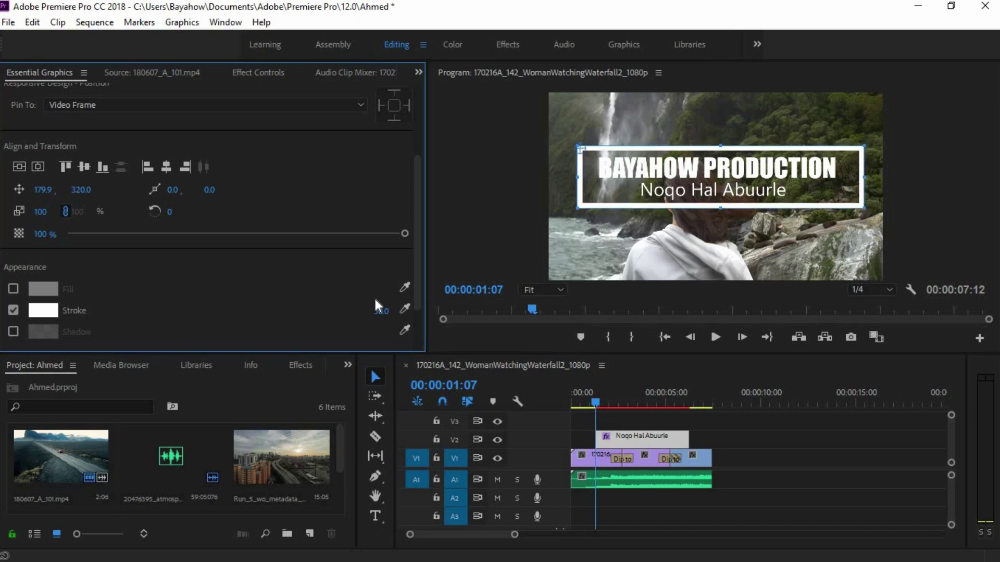
Try a red colour on the title's rectangle border
click(51, 311)
click(522, 402)
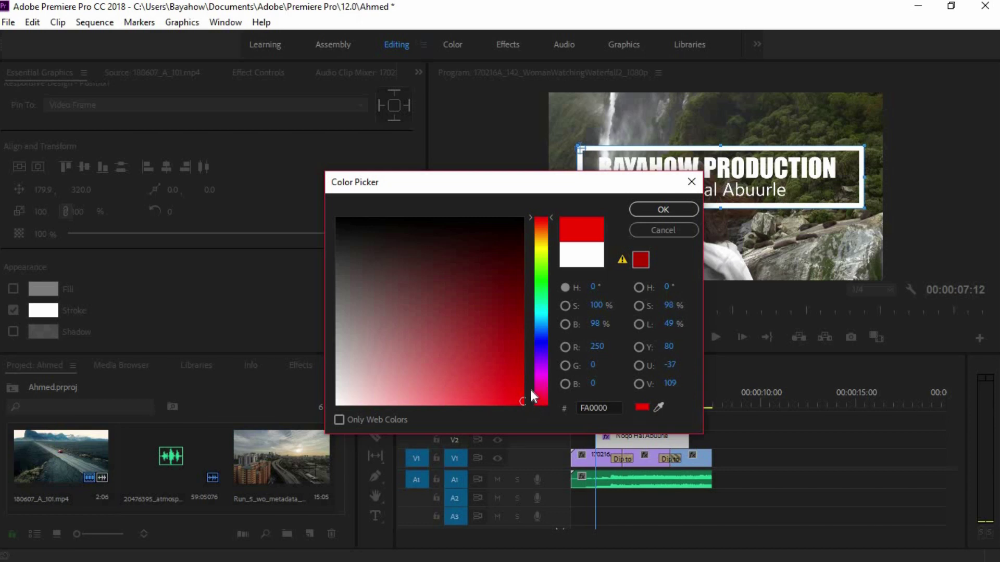
drag(527, 383, 533, 386)
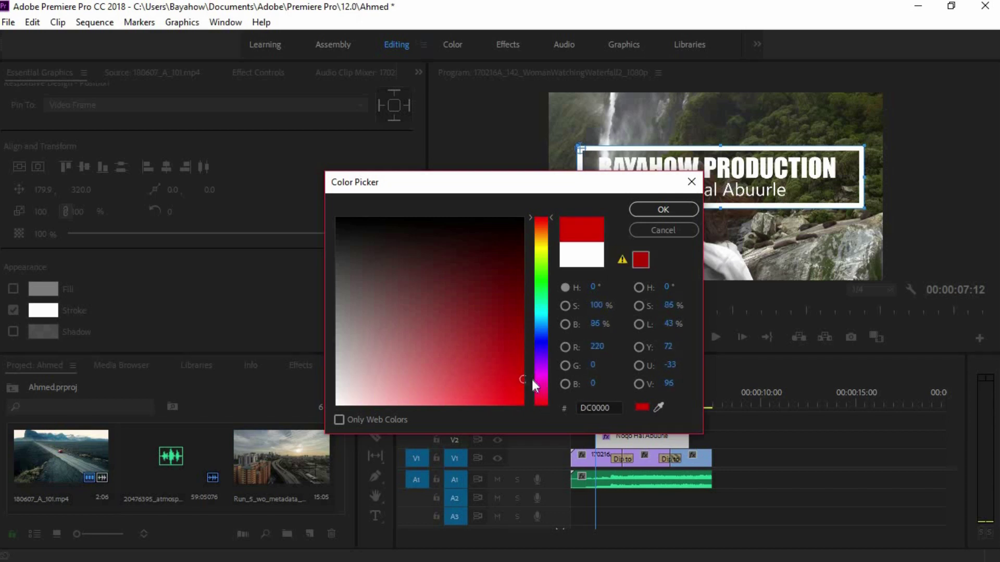
click(660, 209)
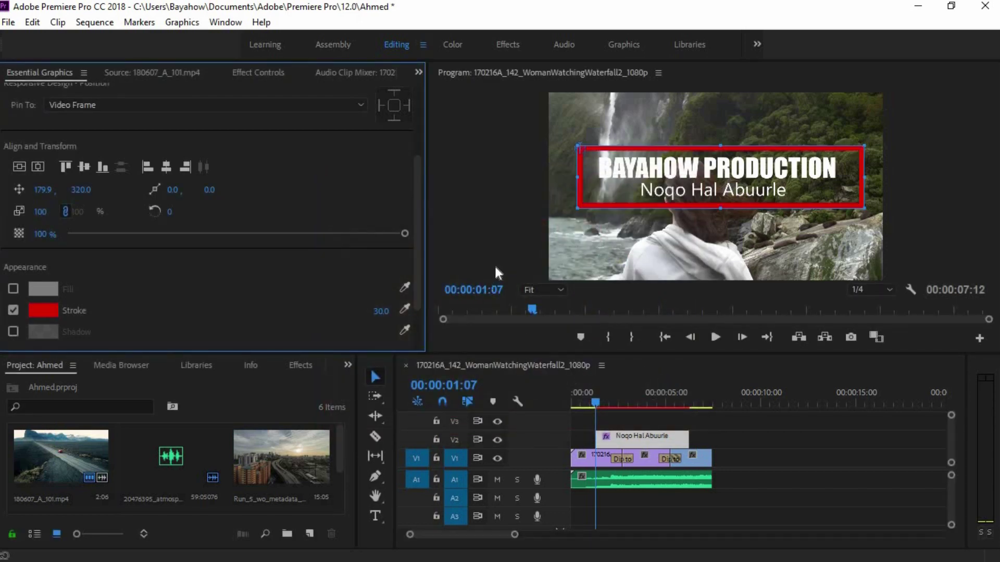
Set the border back to white and move the playhead to 00:00:02:09
click(49, 311)
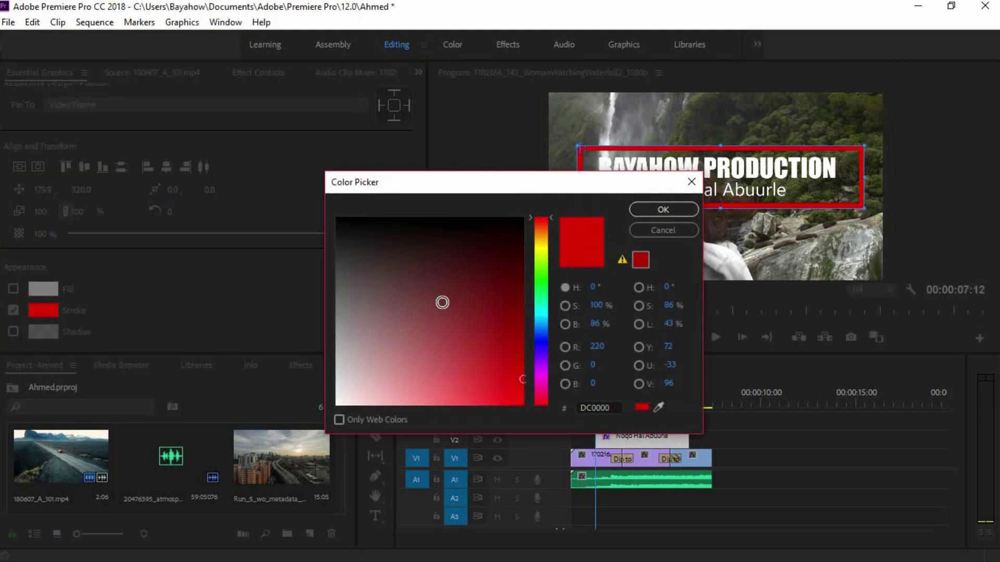
drag(442, 299, 230, 483)
click(662, 209)
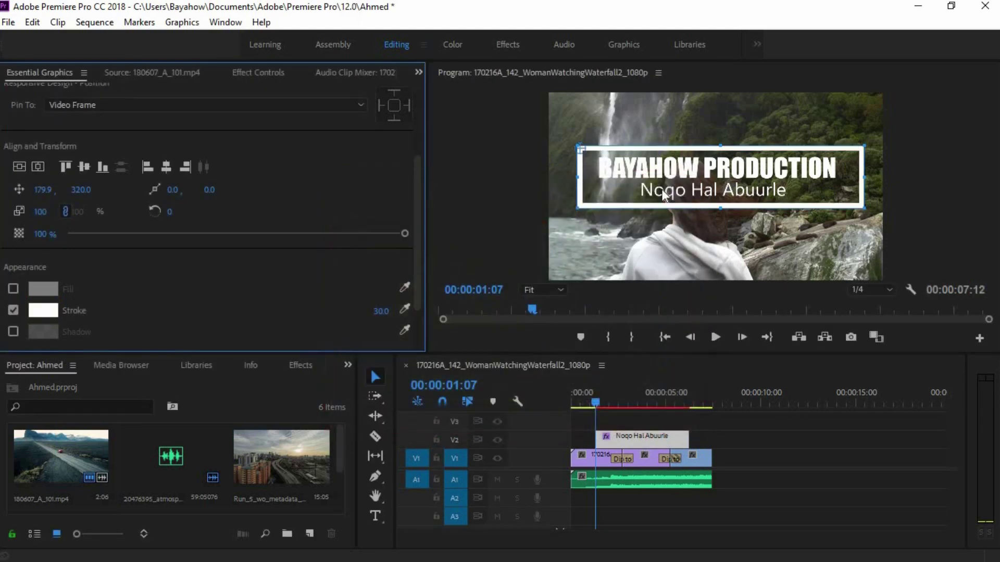
click(616, 400)
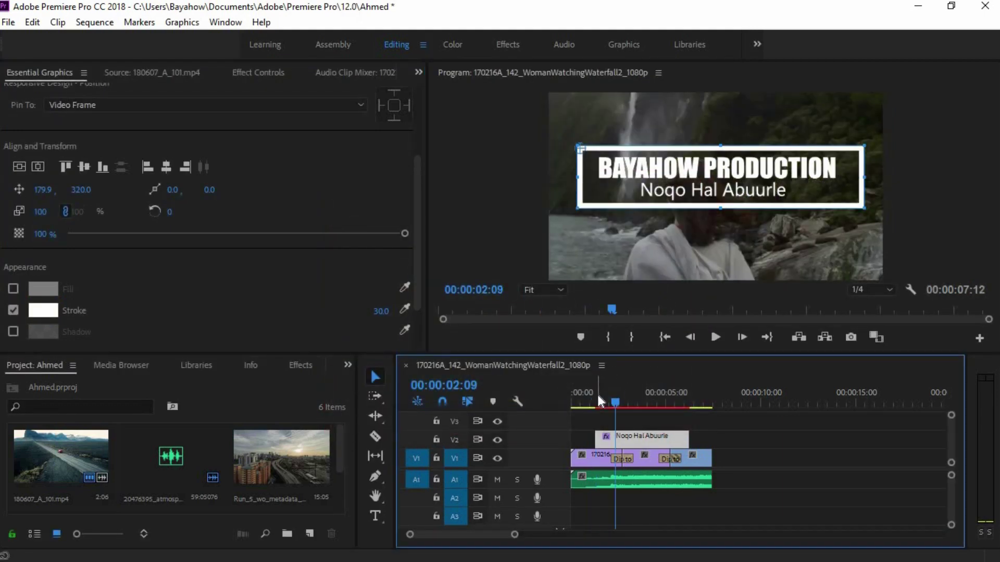
Play and render the sequence's opening, then park the playhead at 00:00:03:03
click(583, 405)
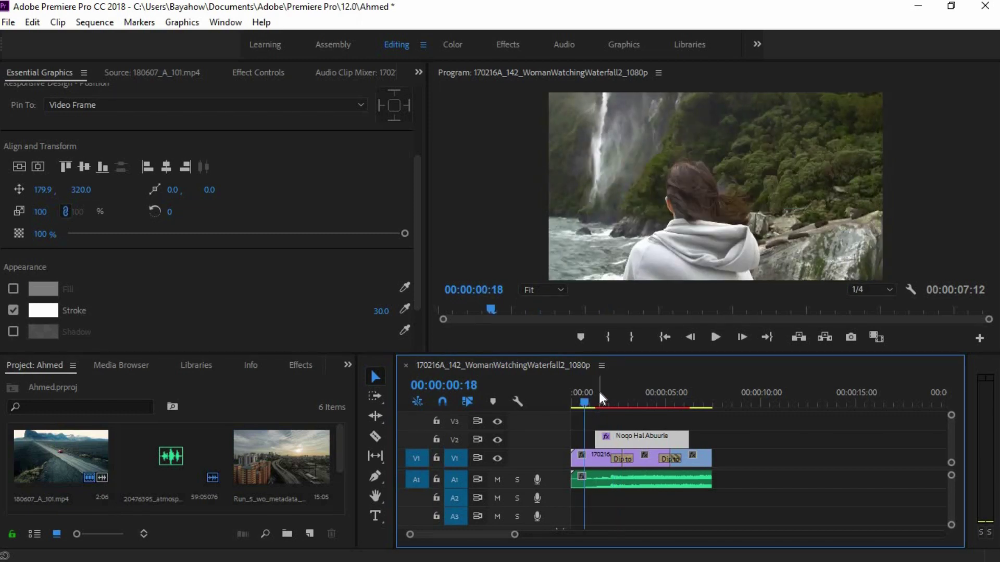
key(space)
key(Return)
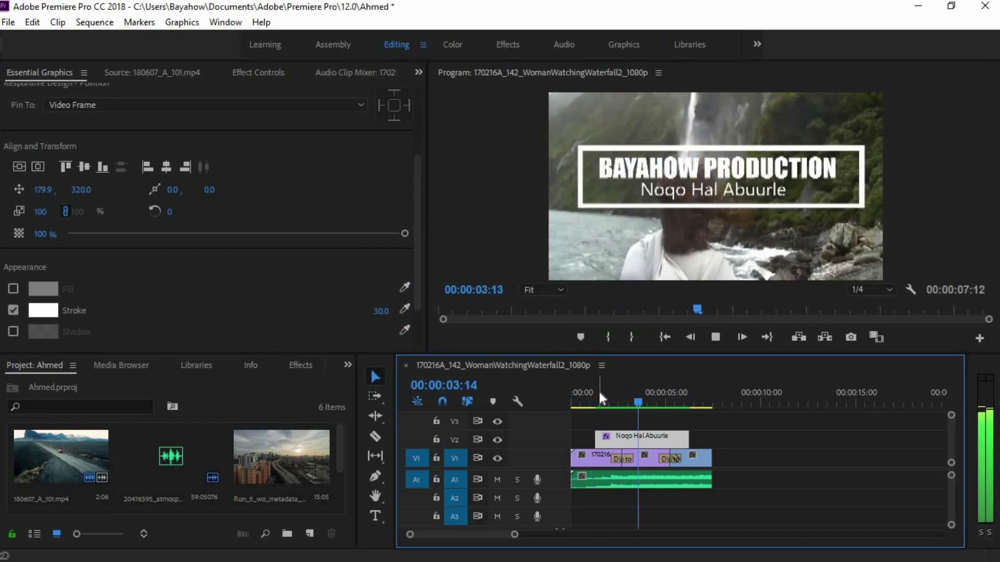
key(space)
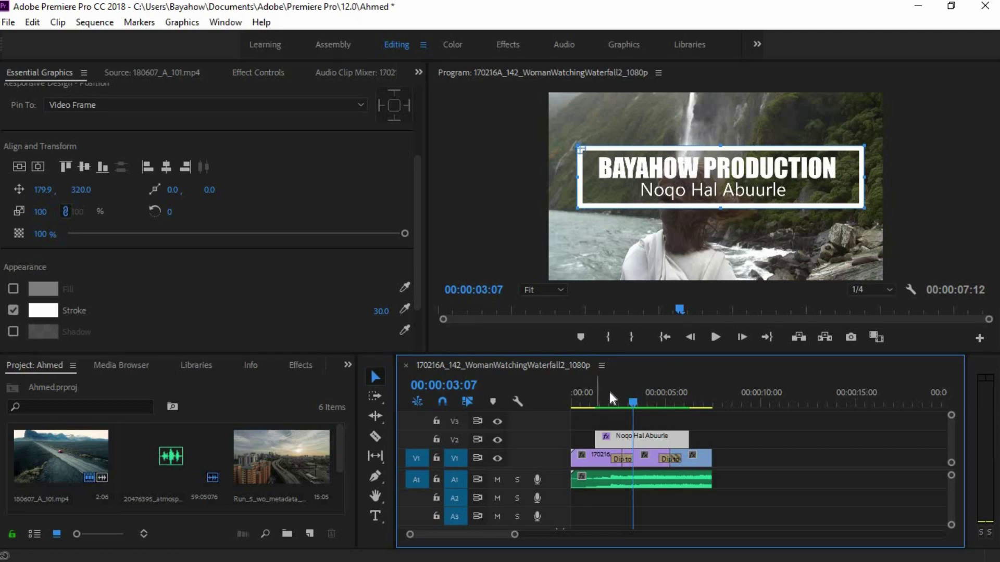
drag(631, 401, 630, 402)
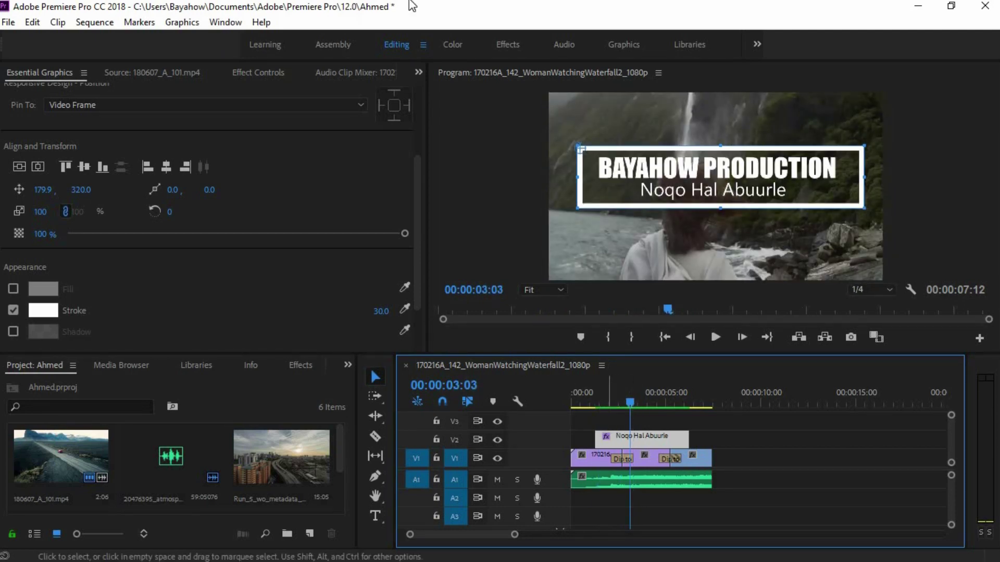
Set a Position keyframe at 00:00:03:13 with the title centred at 960, 540
click(276, 71)
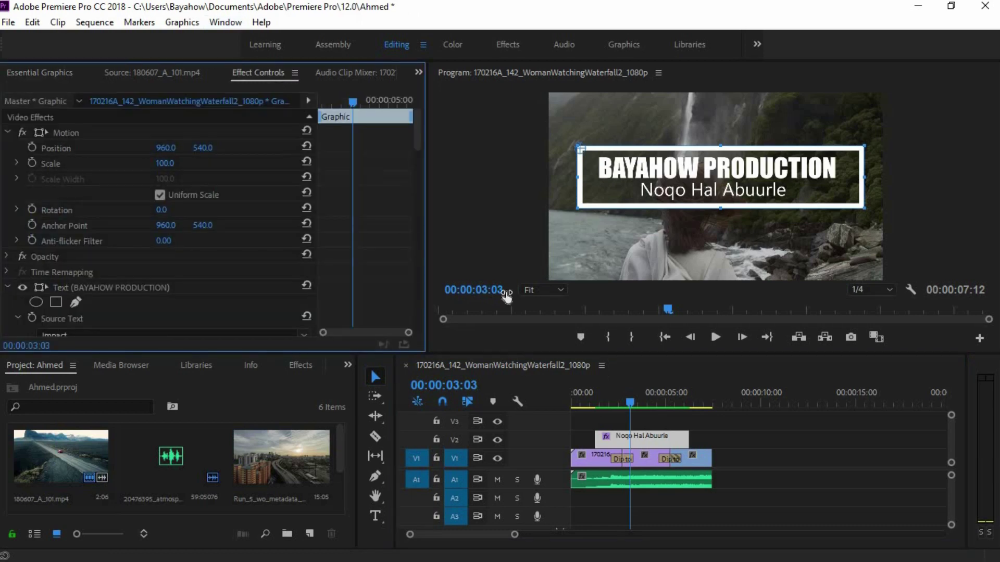
drag(626, 399, 591, 408)
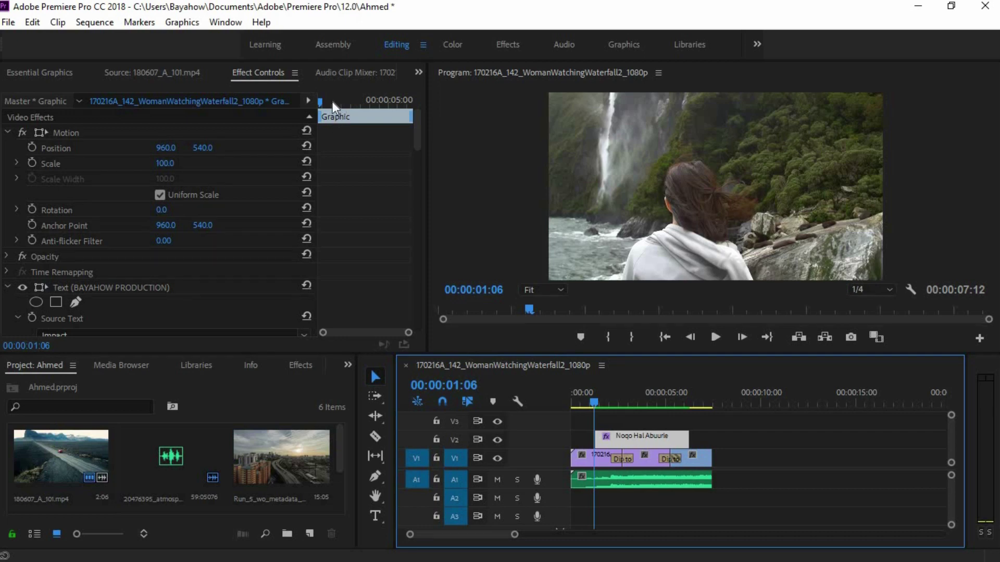
drag(593, 401, 639, 401)
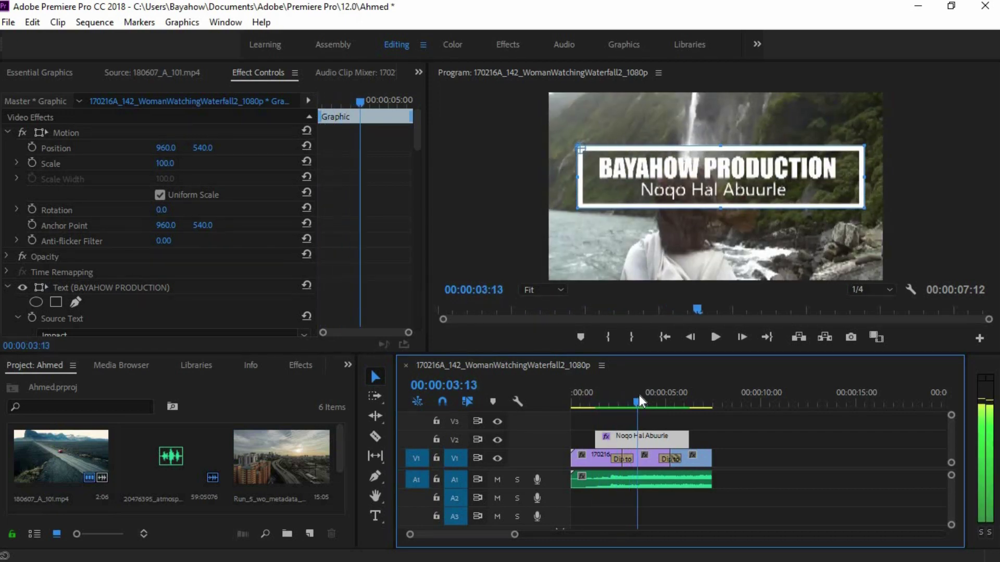
click(32, 147)
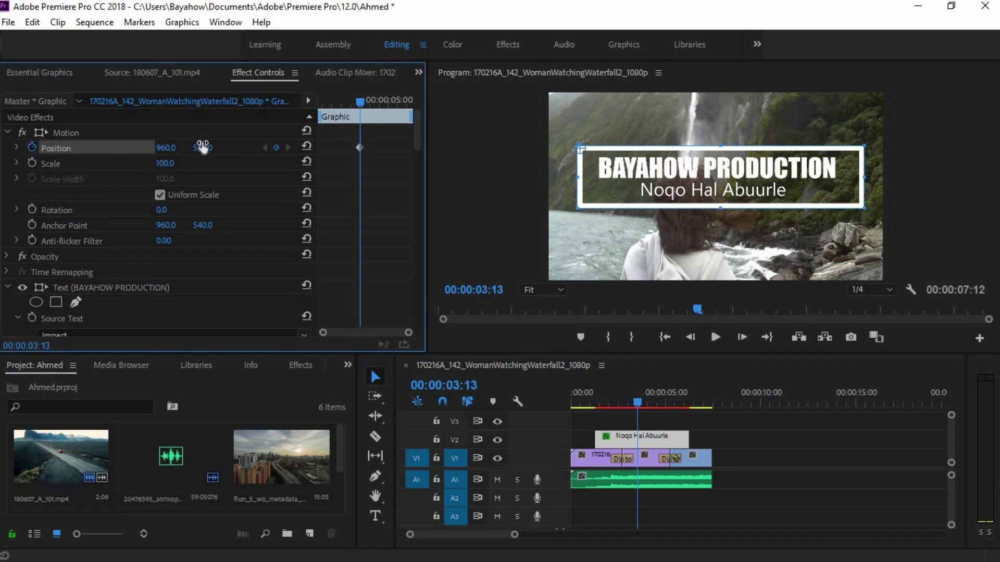
At the clip's first frame, push the title off the right edge, then preview the slide-in
drag(362, 102, 298, 124)
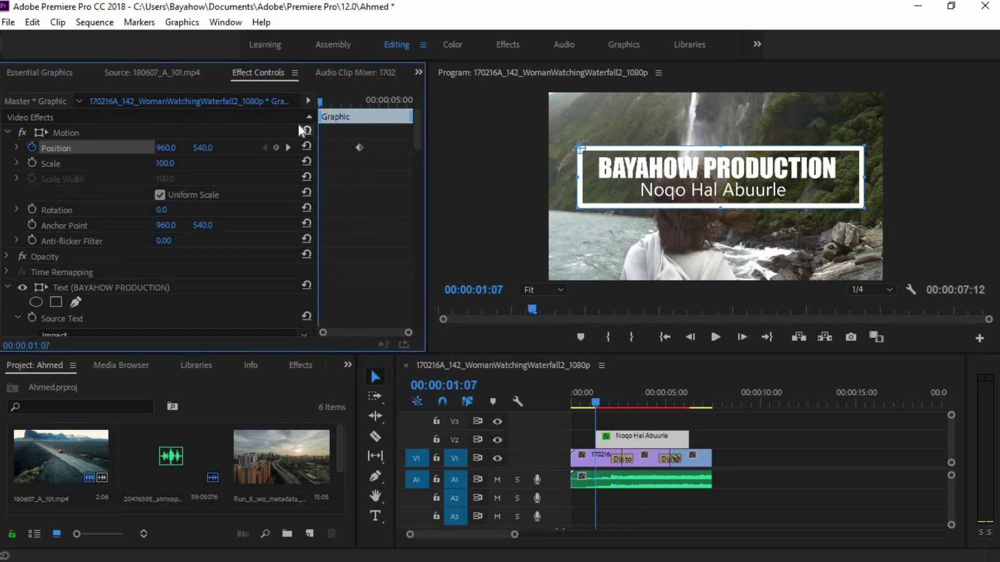
drag(166, 148, 312, 147)
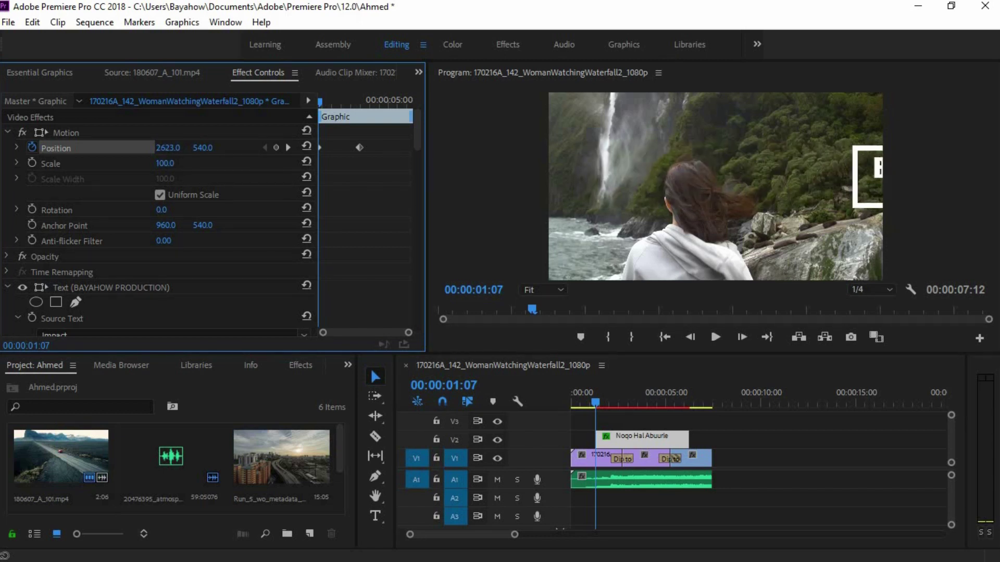
drag(167, 147, 313, 147)
drag(592, 398, 579, 405)
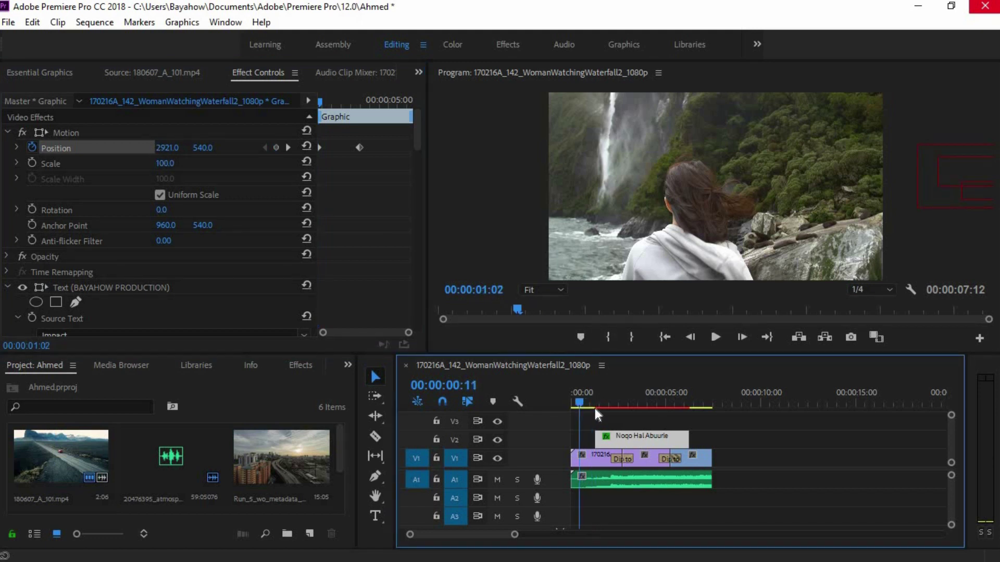
key(space)
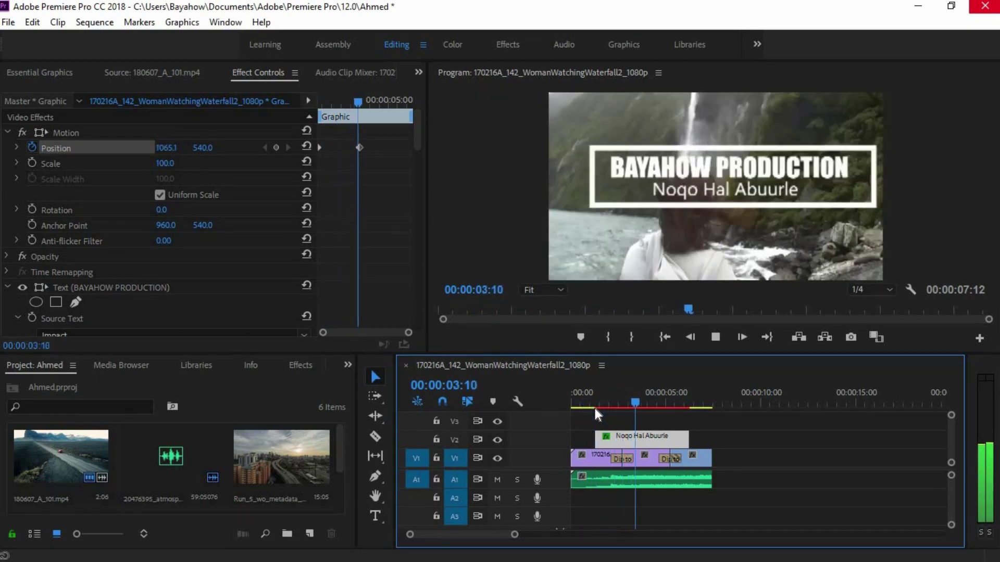
key(space)
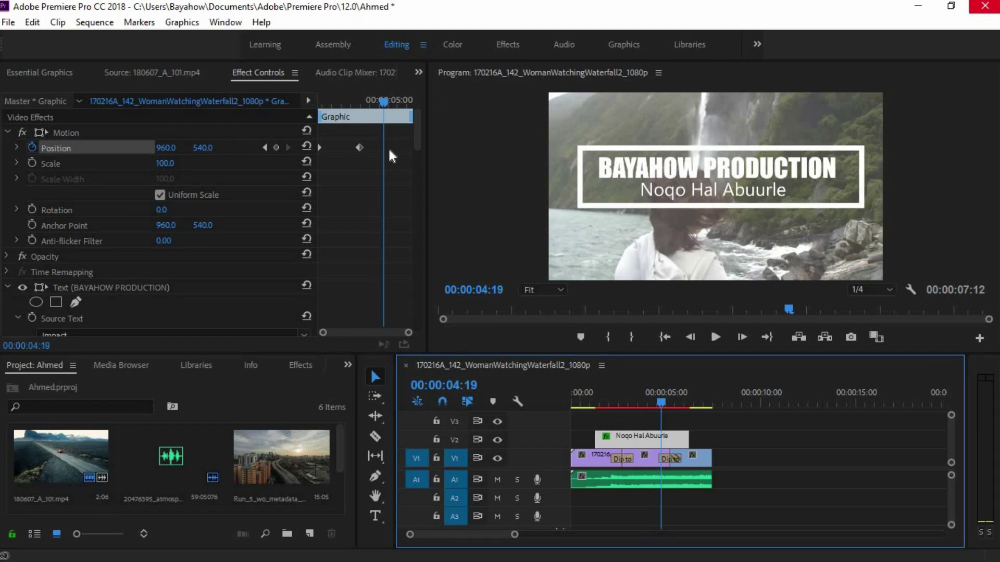
click(360, 147)
Apply Ease Out temporal interpolation to the later and then the first Position keyframe
right_click(358, 148)
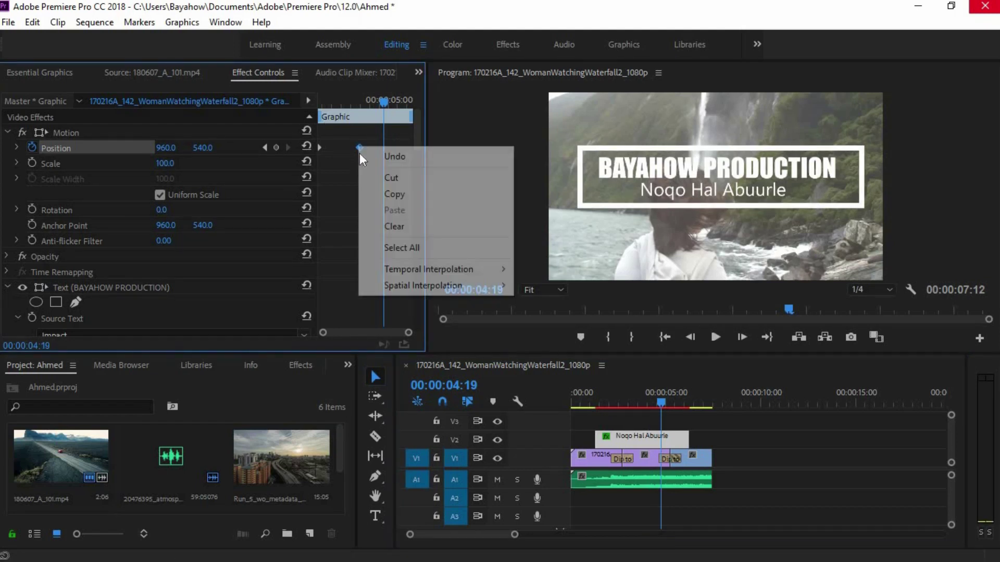
mouse_move(416, 269)
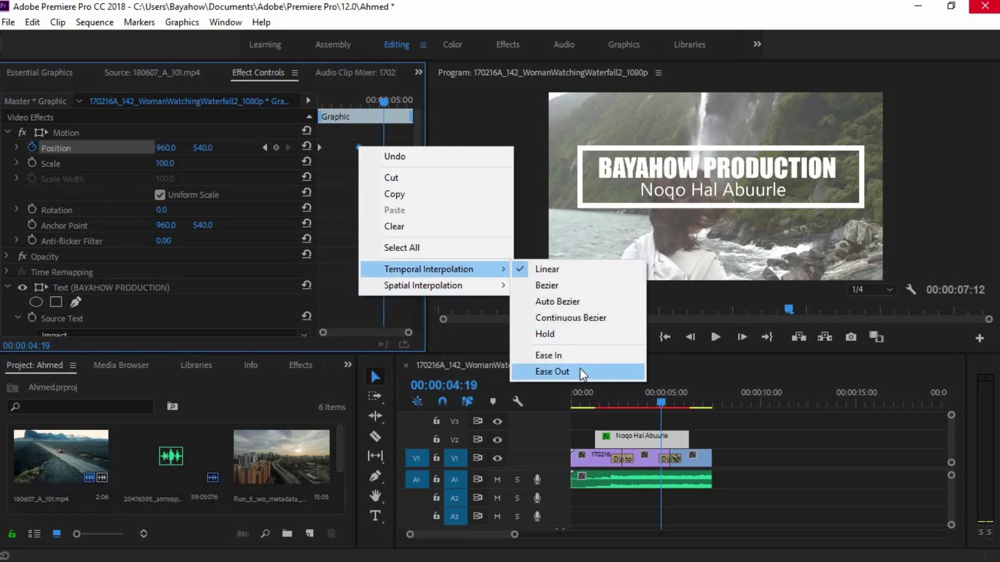
click(579, 369)
click(319, 147)
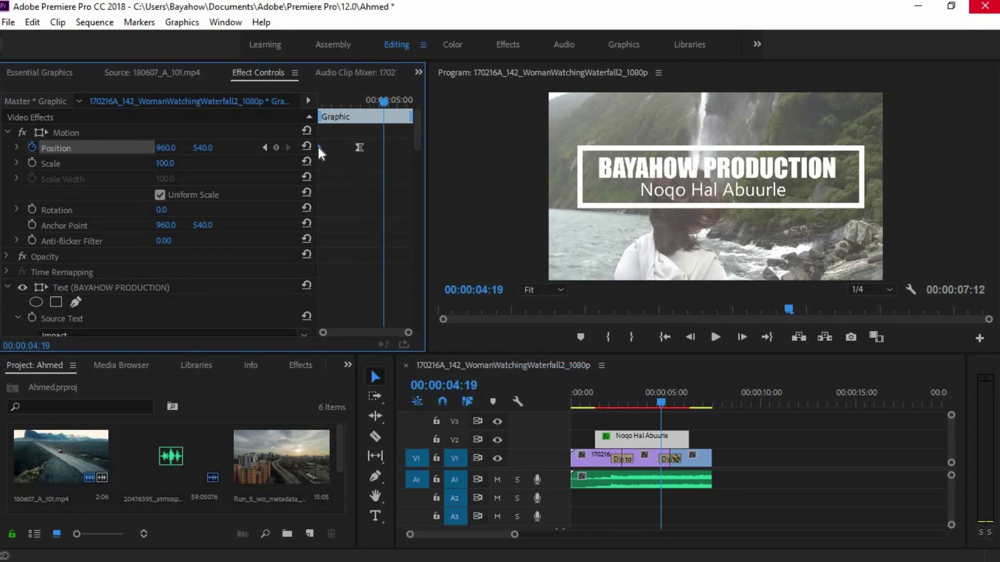
right_click(317, 148)
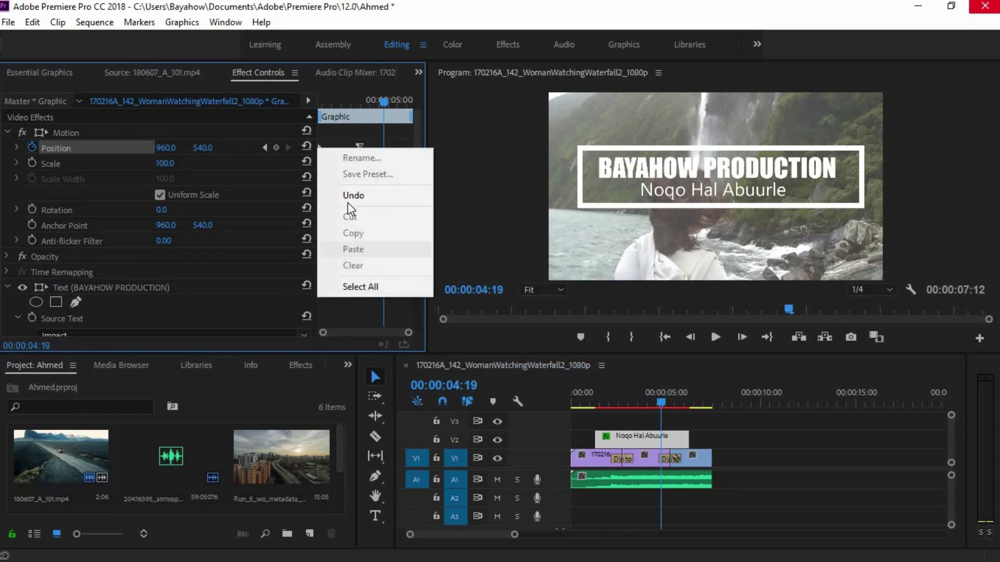
click(329, 154)
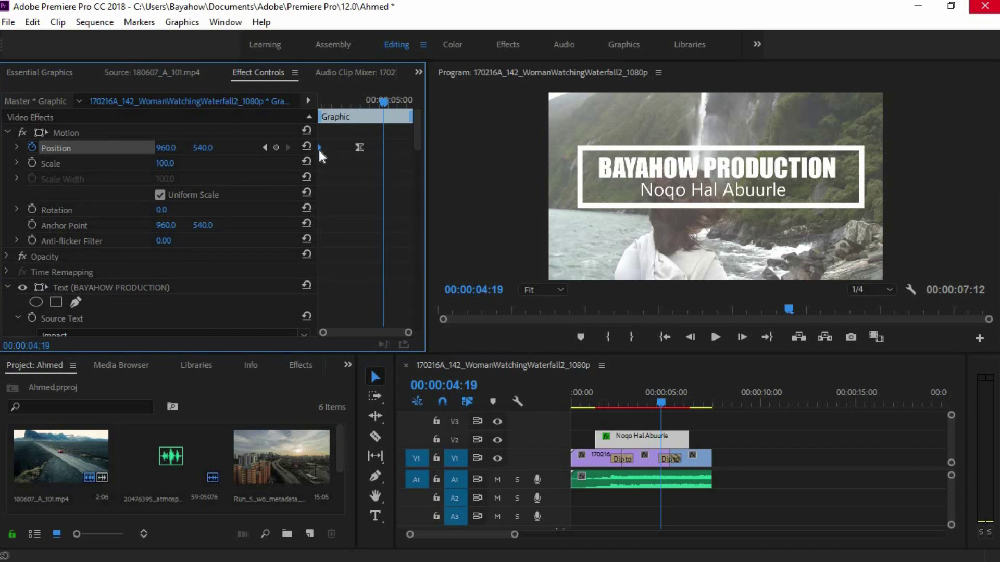
right_click(319, 148)
mouse_move(390, 271)
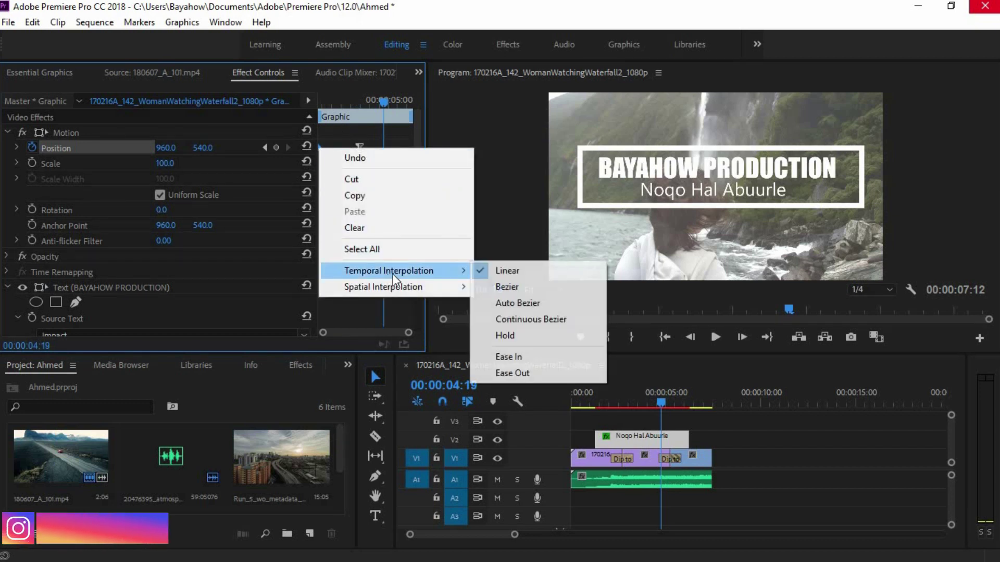
click(524, 371)
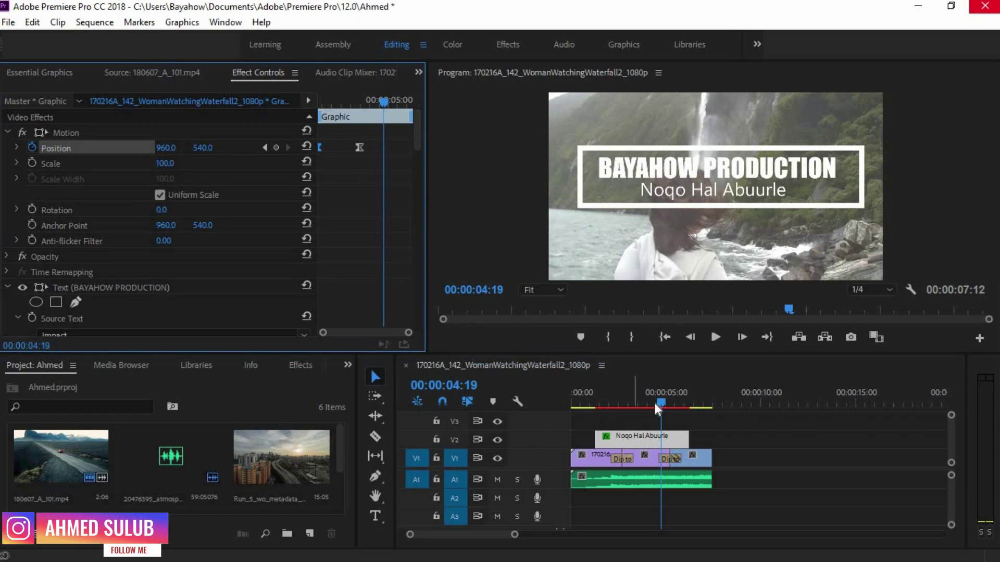
drag(600, 405, 583, 401)
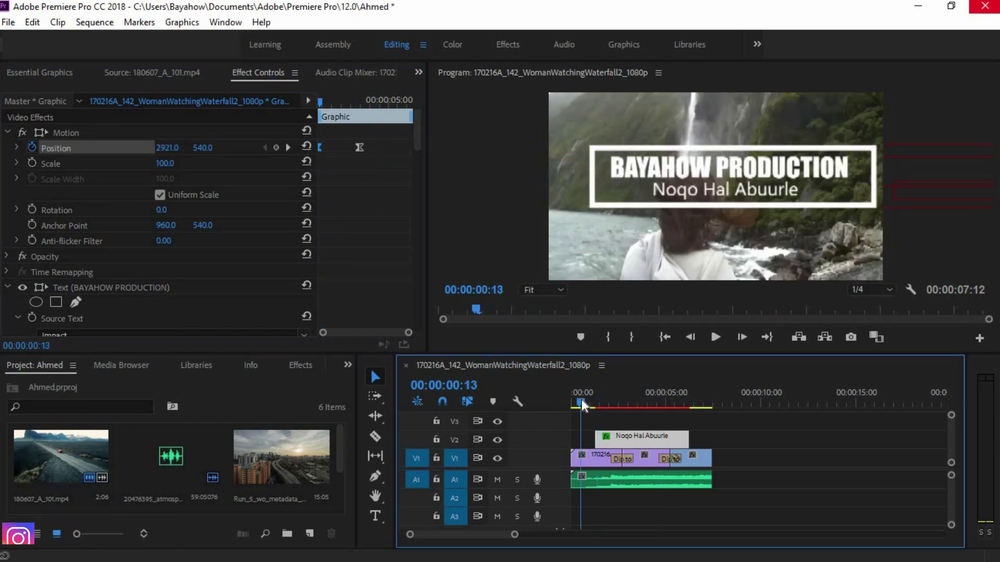
key(space)
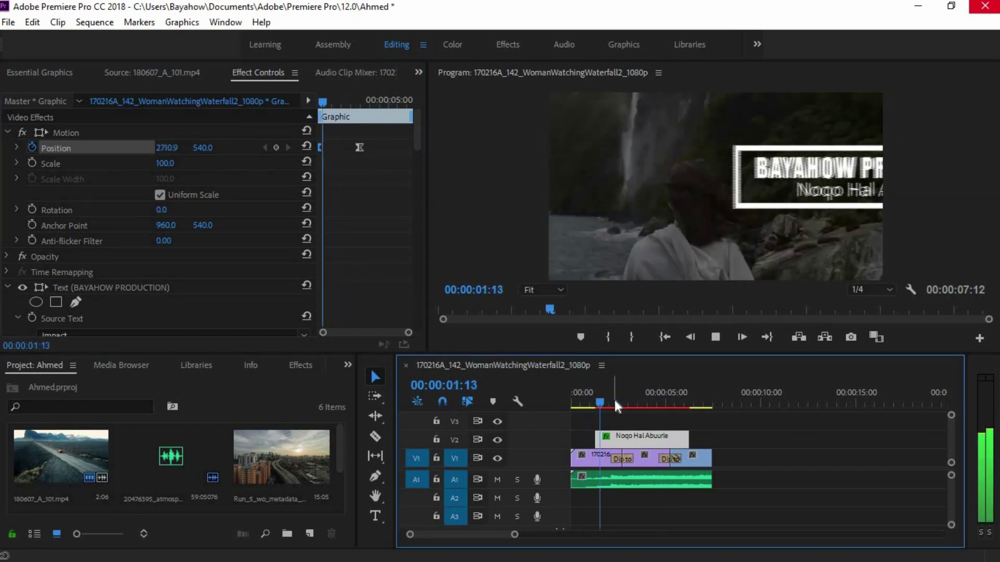
key(space)
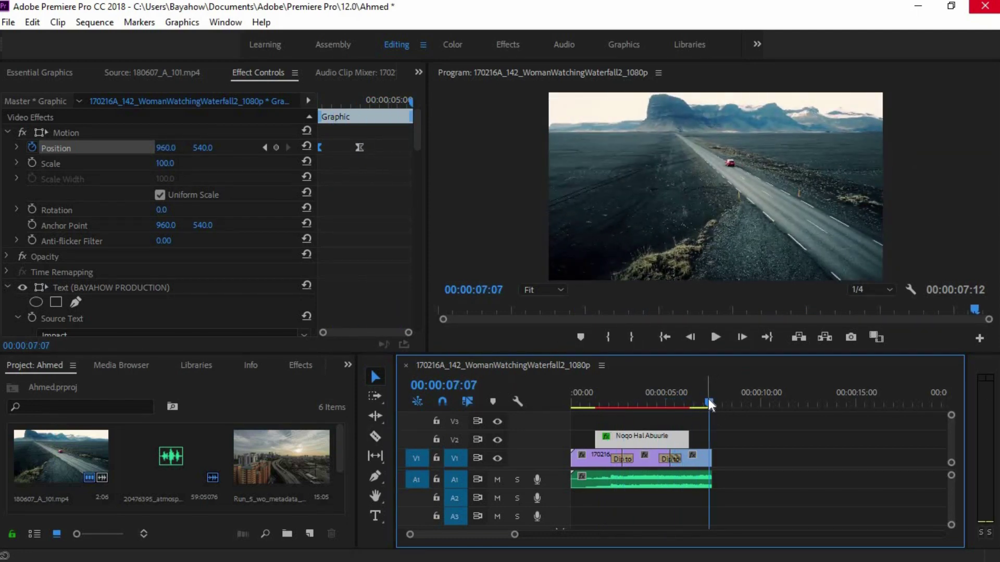
drag(708, 401, 579, 420)
click(574, 402)
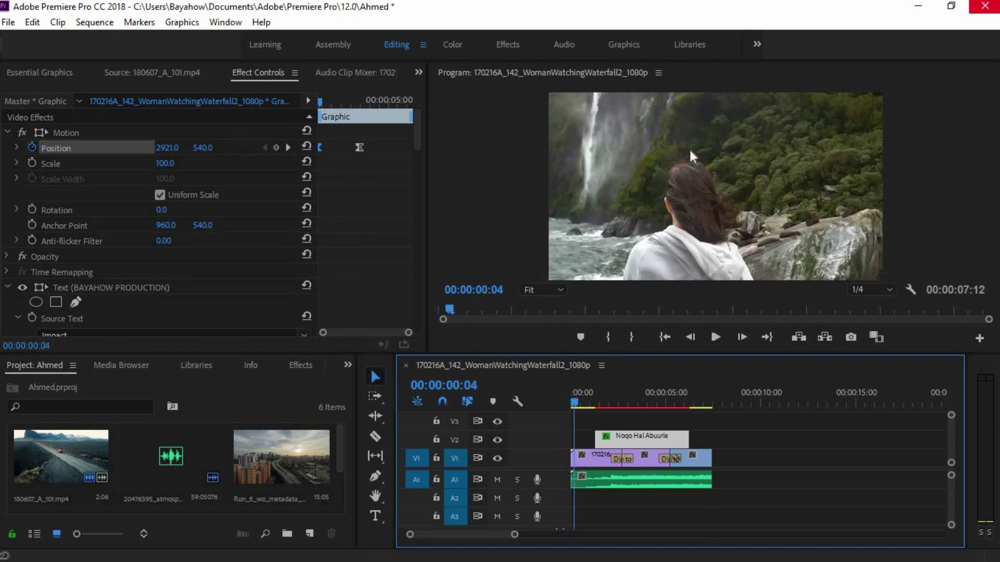
drag(574, 401, 585, 400)
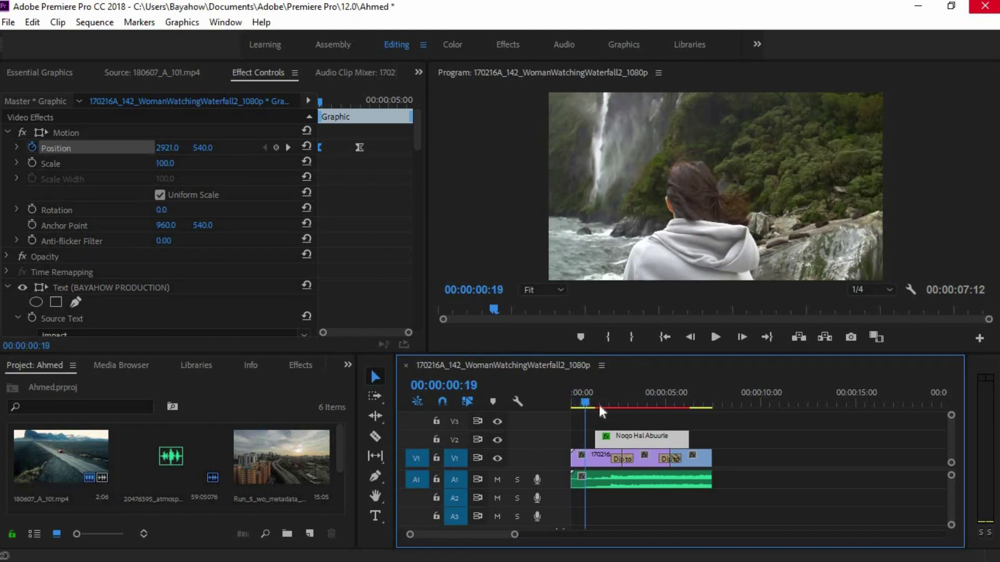
key(space)
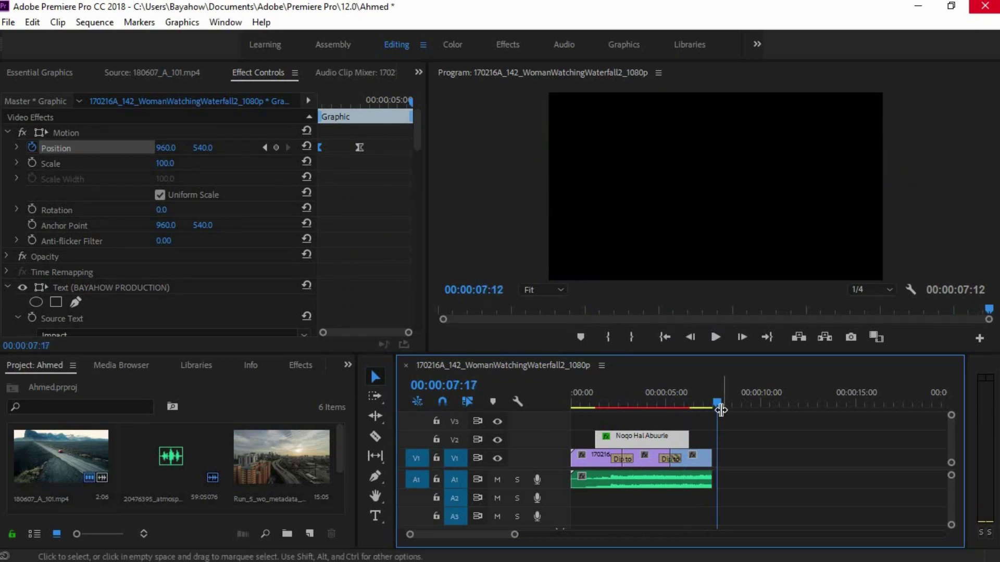
drag(714, 398, 706, 398)
key(Left)
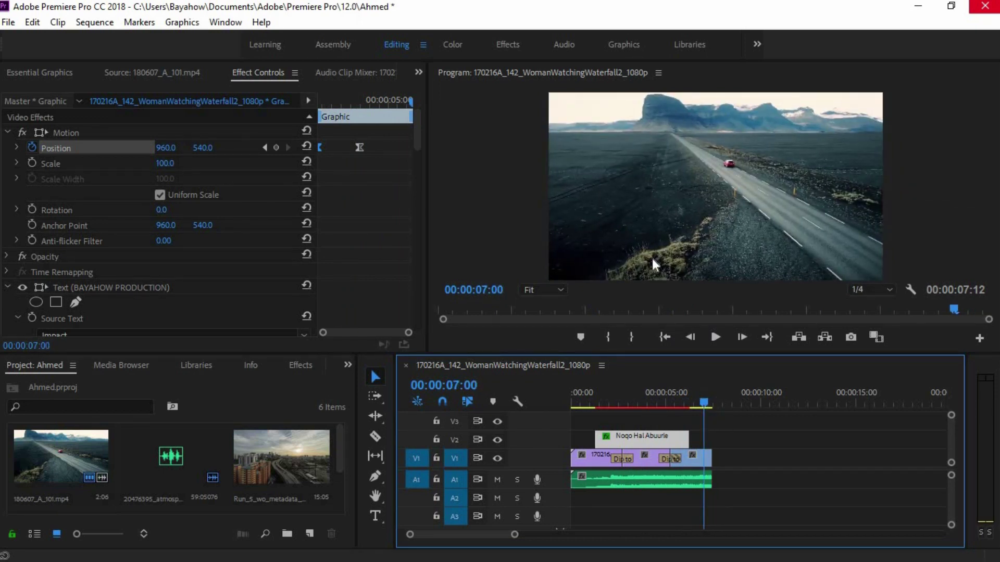
click(573, 391)
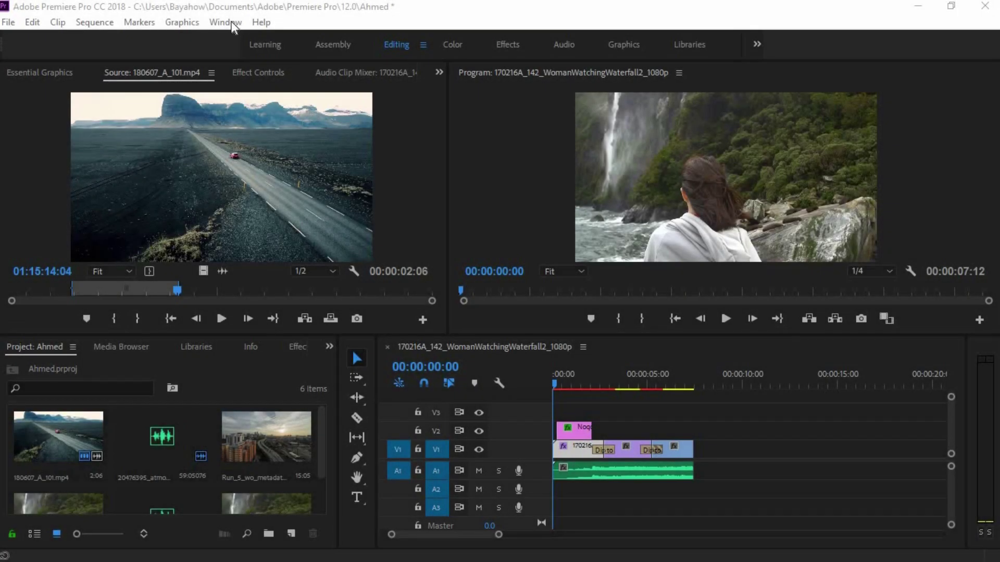
Show the Lumetri Color panel, enlarge the Program monitor and widen the Lumetri panel
click(227, 22)
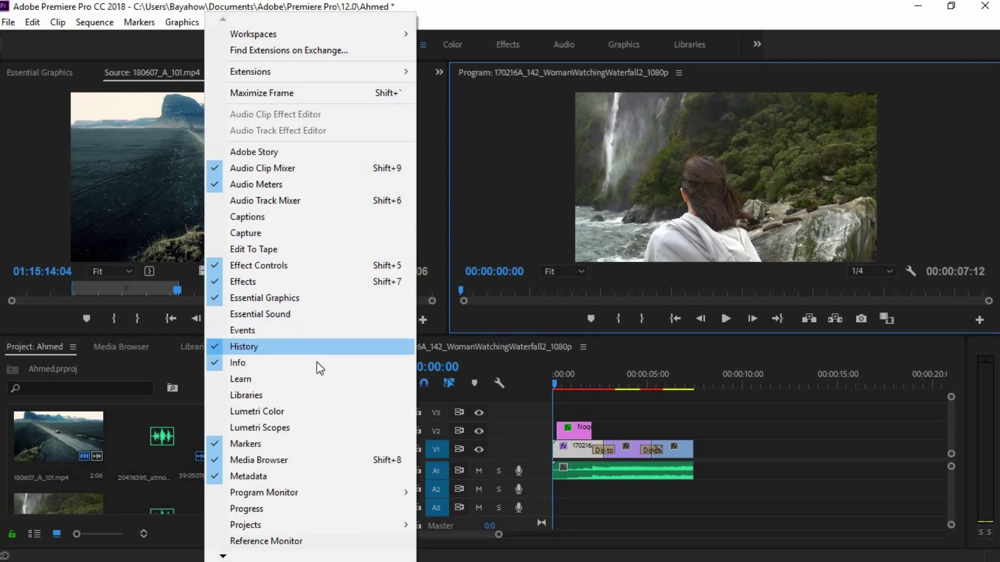
click(292, 414)
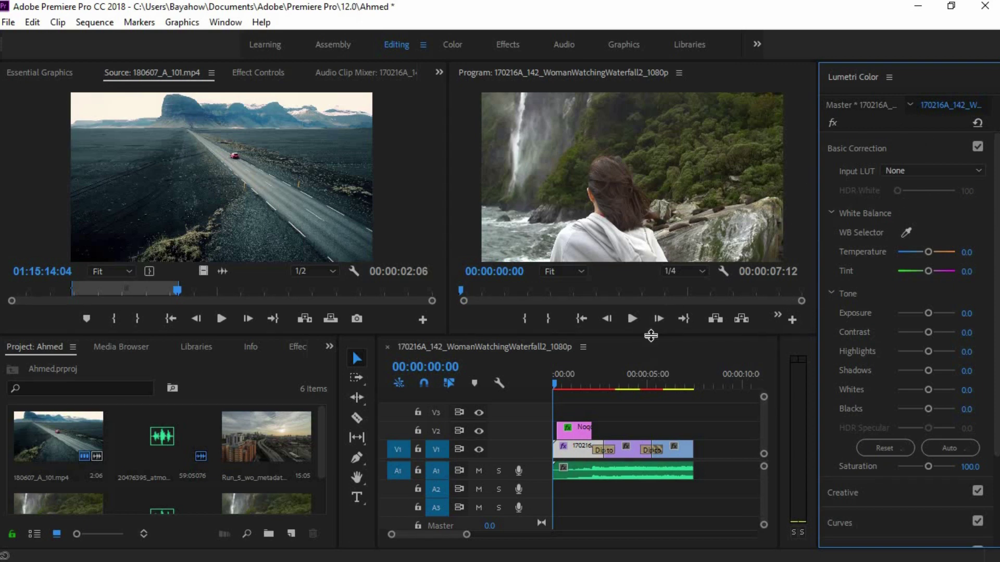
drag(651, 336, 652, 481)
drag(451, 361, 35, 362)
drag(818, 253, 720, 253)
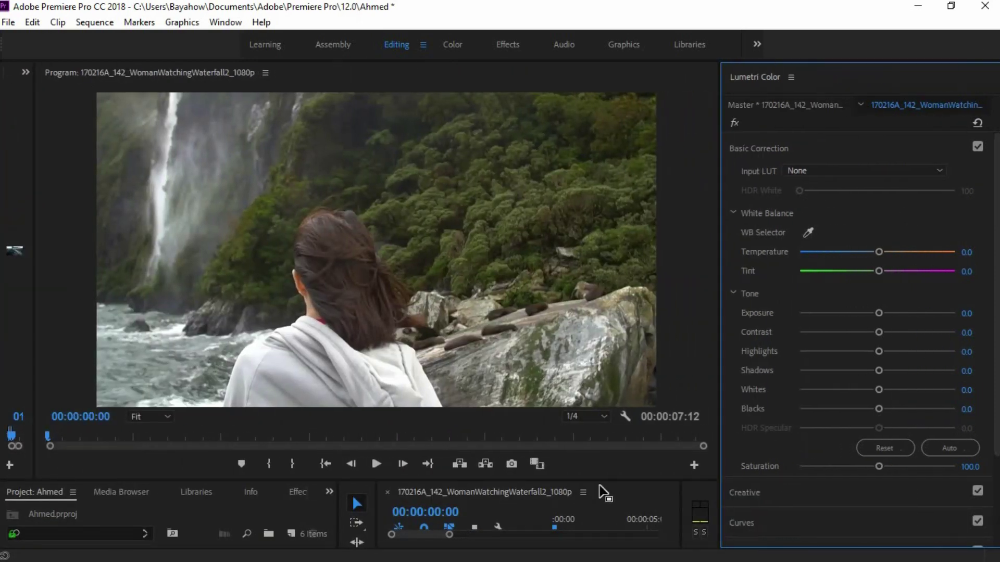
drag(625, 484, 648, 516)
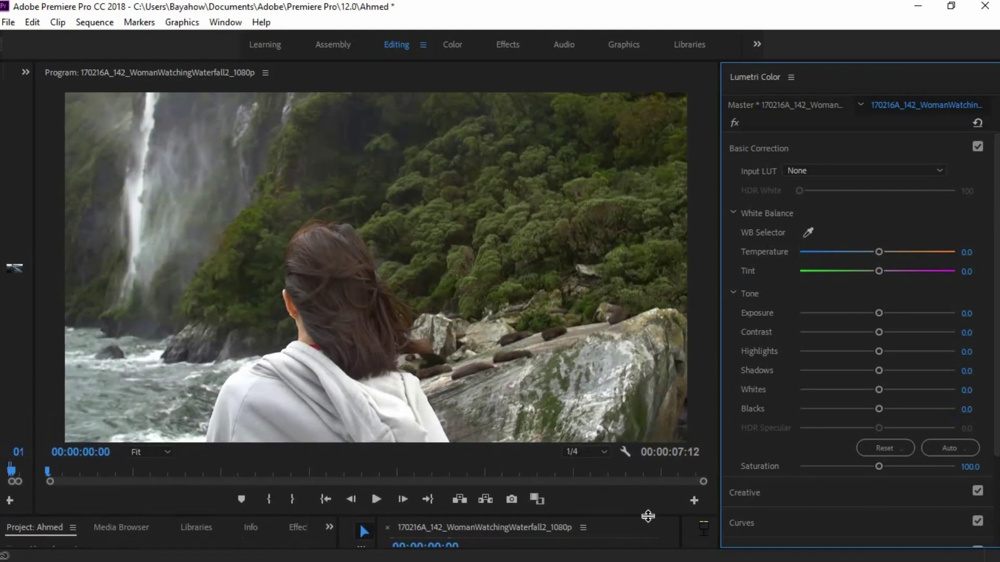
Expand the Creative section and browse through the Look preset previews
click(770, 146)
click(771, 148)
click(770, 148)
click(751, 180)
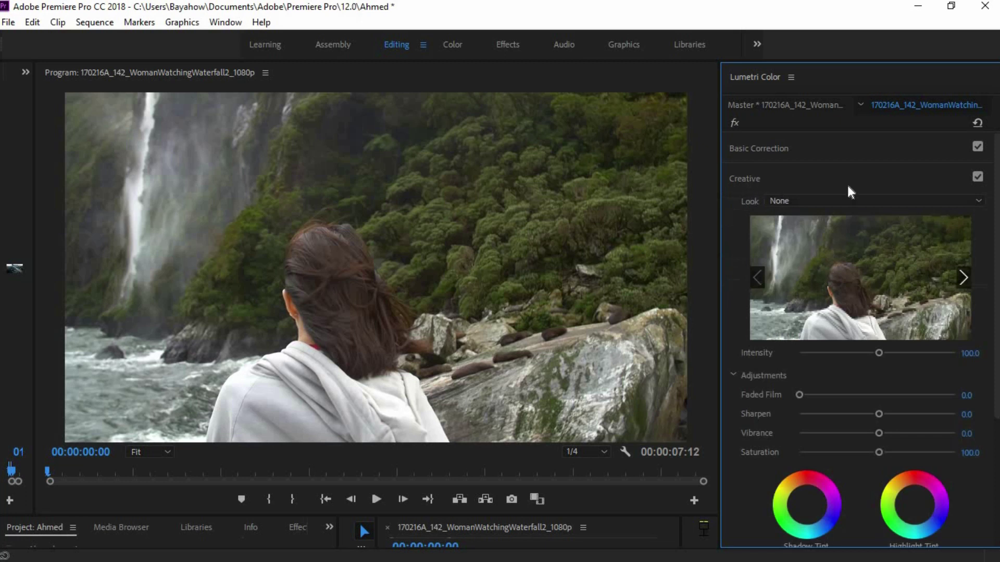
click(965, 279)
click(966, 279)
click(965, 281)
click(965, 281)
click(965, 282)
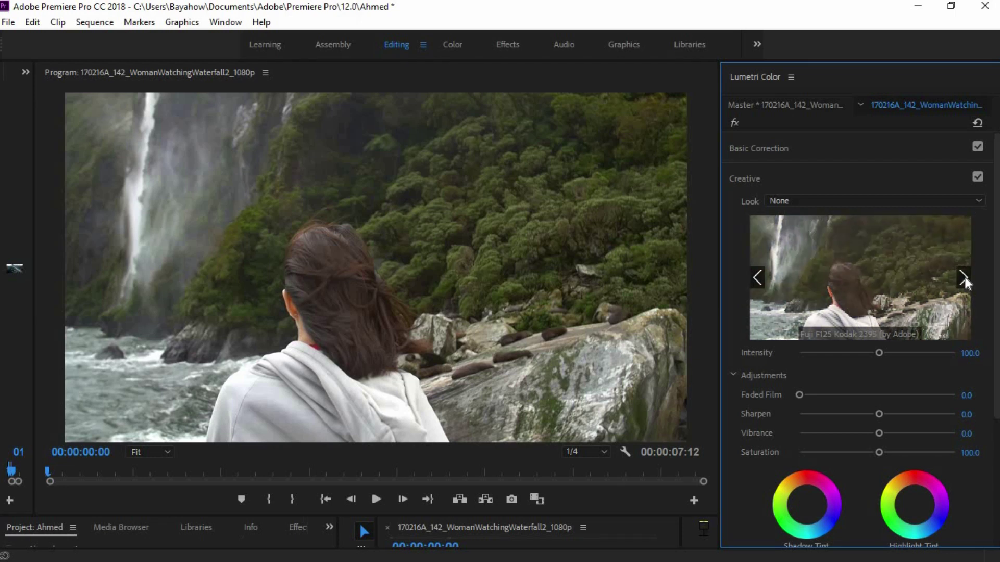
click(964, 283)
click(965, 283)
click(965, 280)
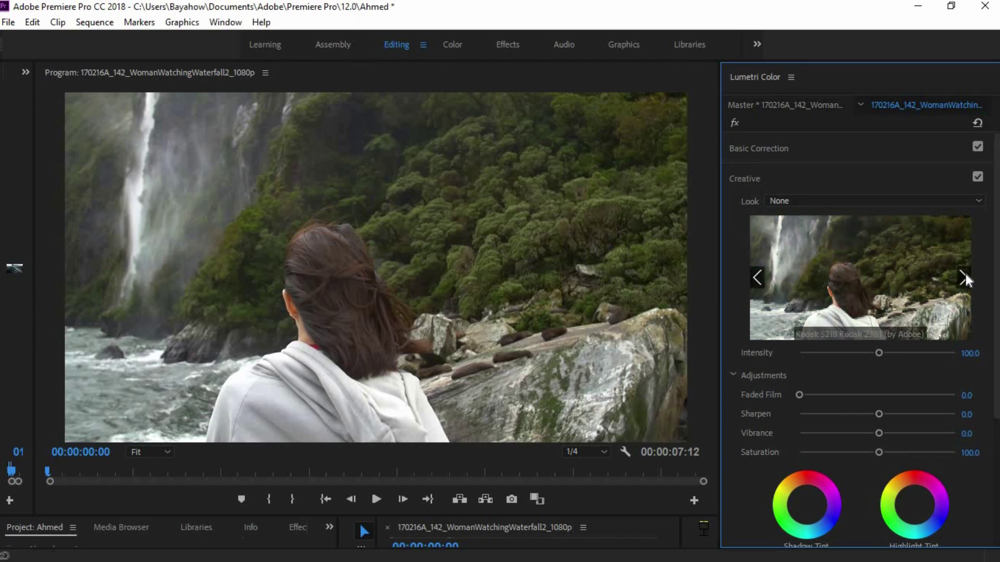
click(966, 280)
click(57, 263)
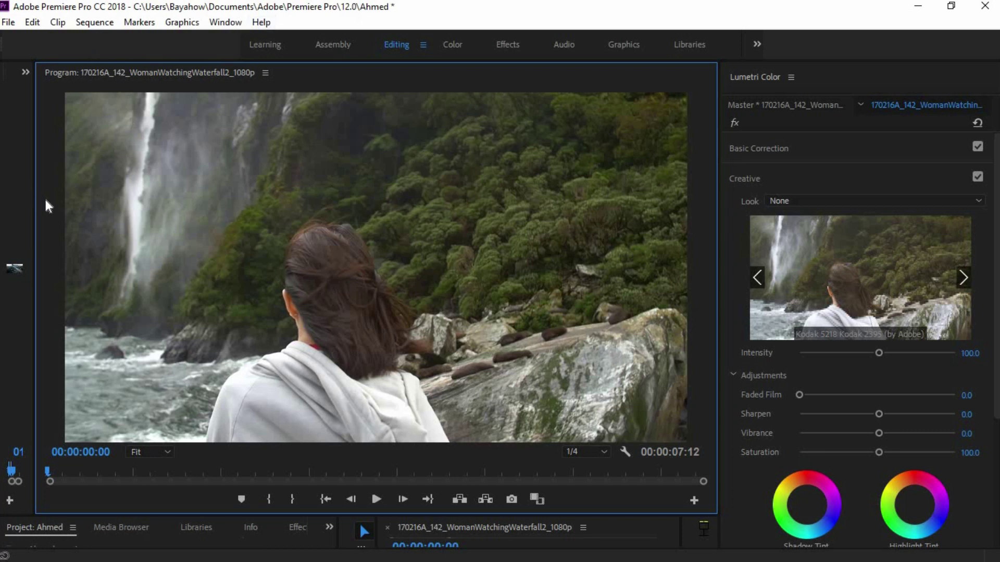
click(963, 277)
click(964, 278)
click(963, 277)
click(963, 277)
click(963, 278)
Apply the SL BIG LDR look and toggle Creative off and on to compare
click(758, 279)
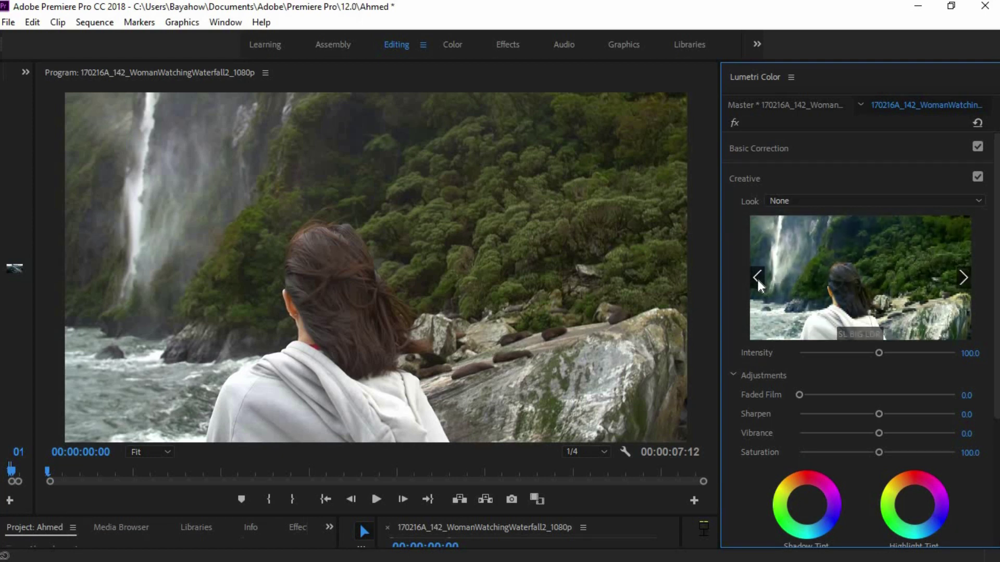
click(893, 264)
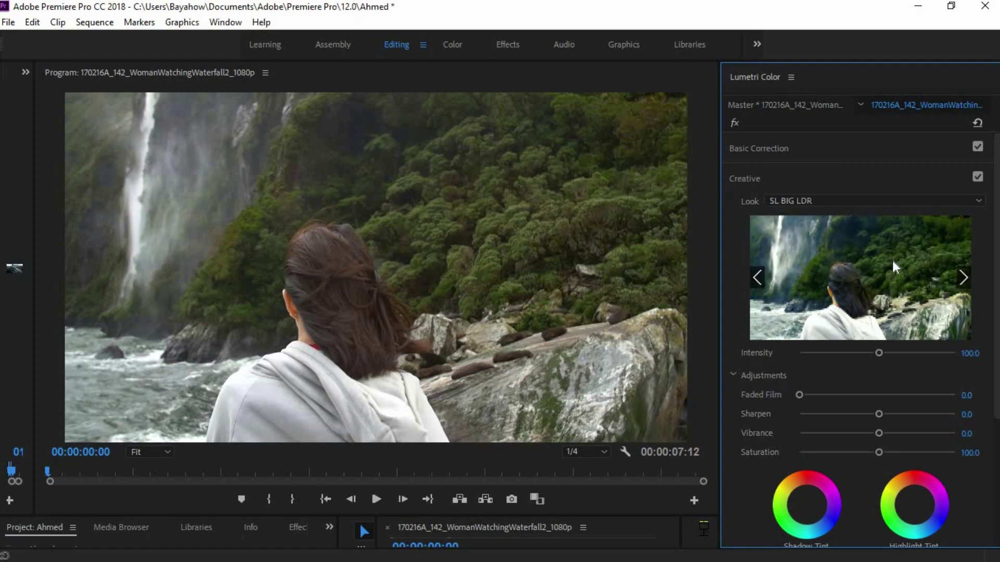
click(978, 177)
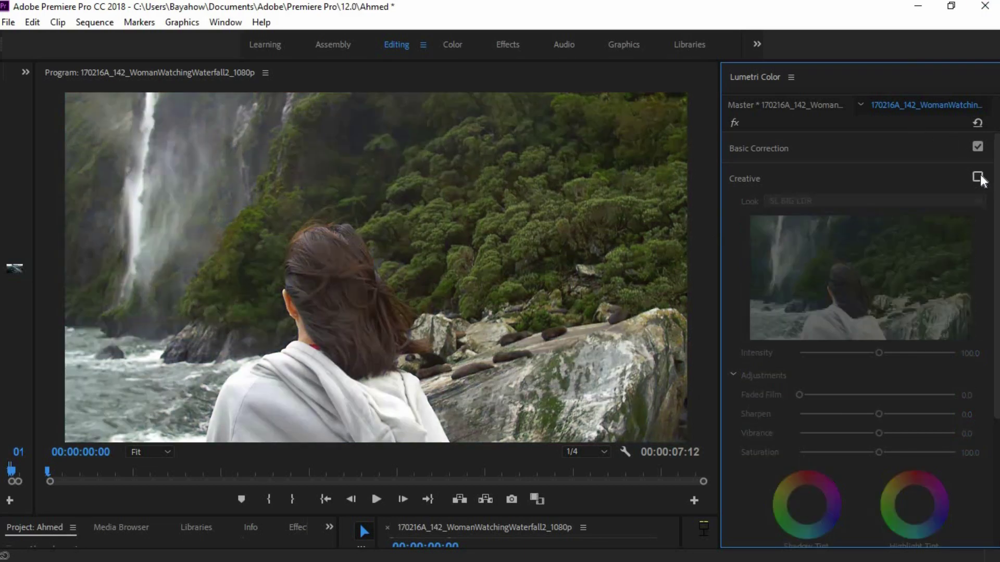
click(977, 177)
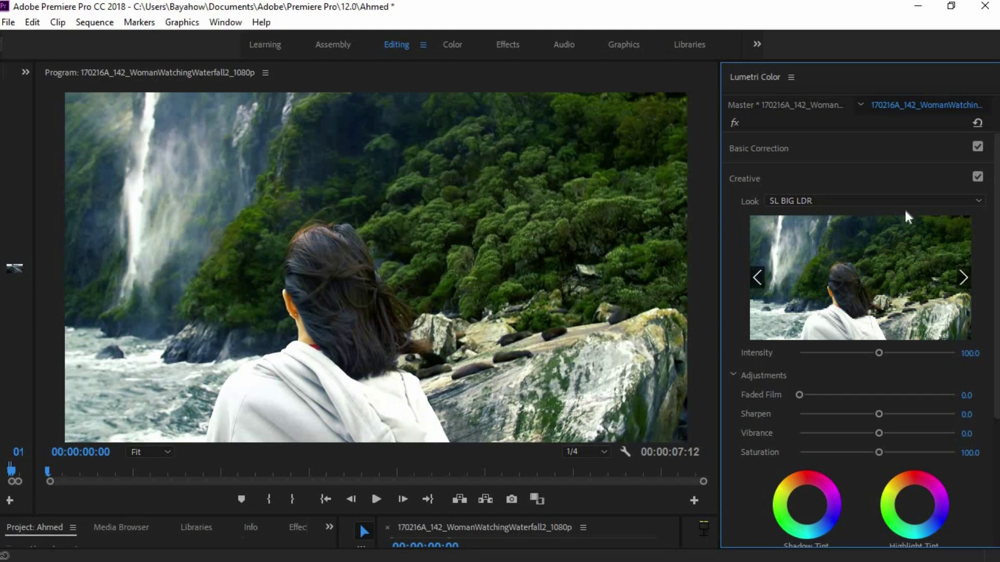
Set the look's Intensity to 72.6, comparing it against the ungraded clip
drag(880, 353, 911, 354)
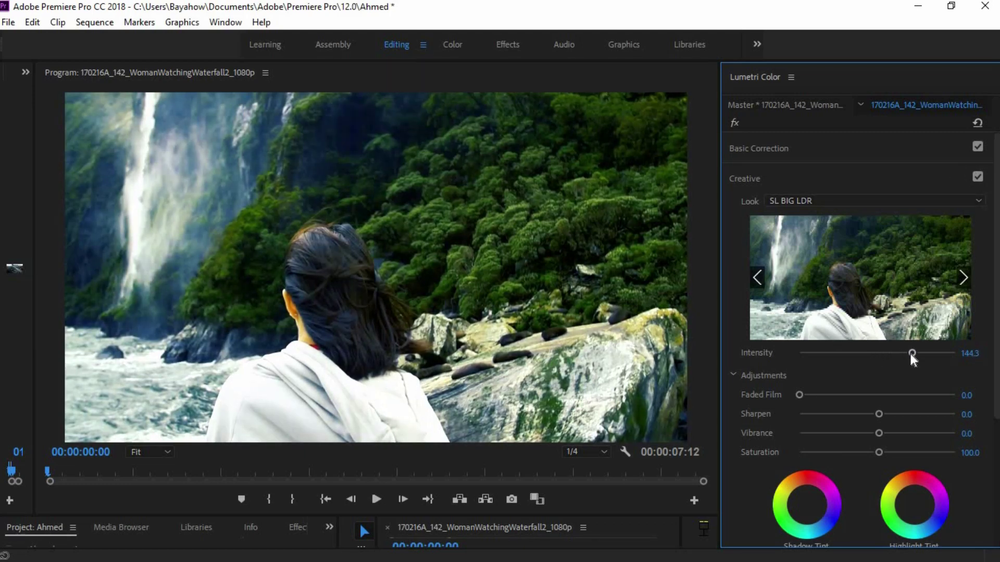
drag(912, 354, 827, 355)
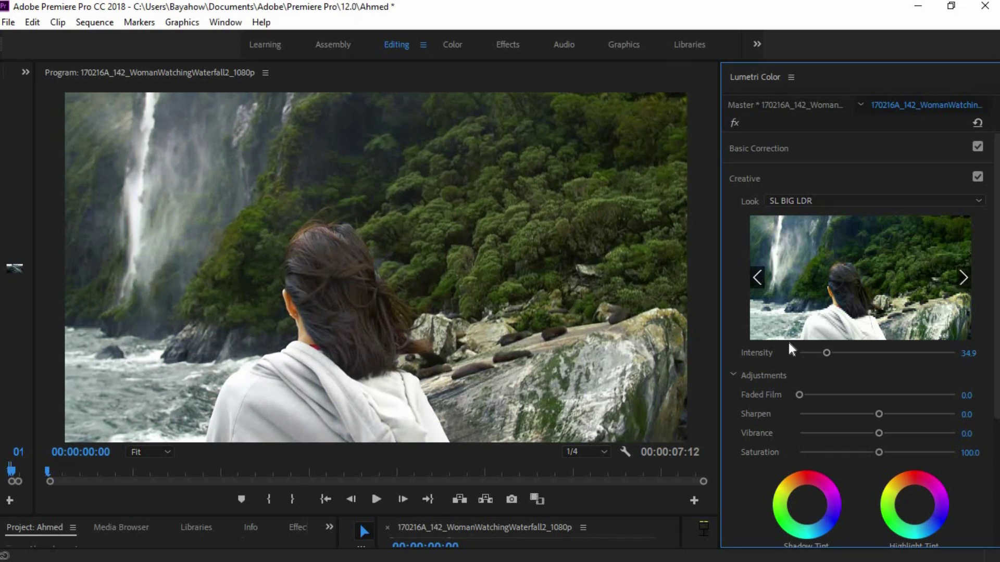
drag(827, 353, 856, 353)
click(977, 177)
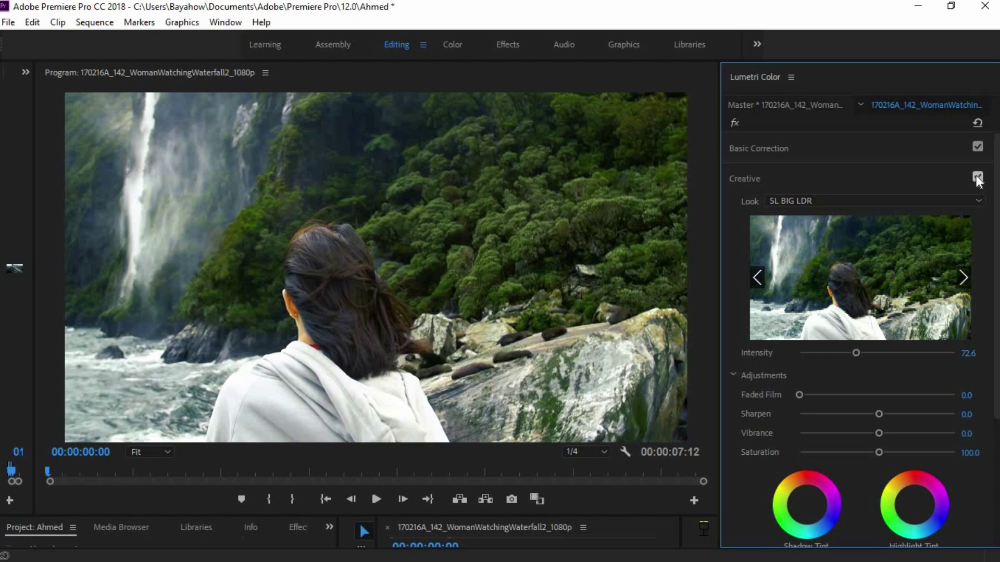
click(977, 178)
Turn off the Creative look and set Basic Correction Exposure to 0.4
click(978, 177)
click(773, 157)
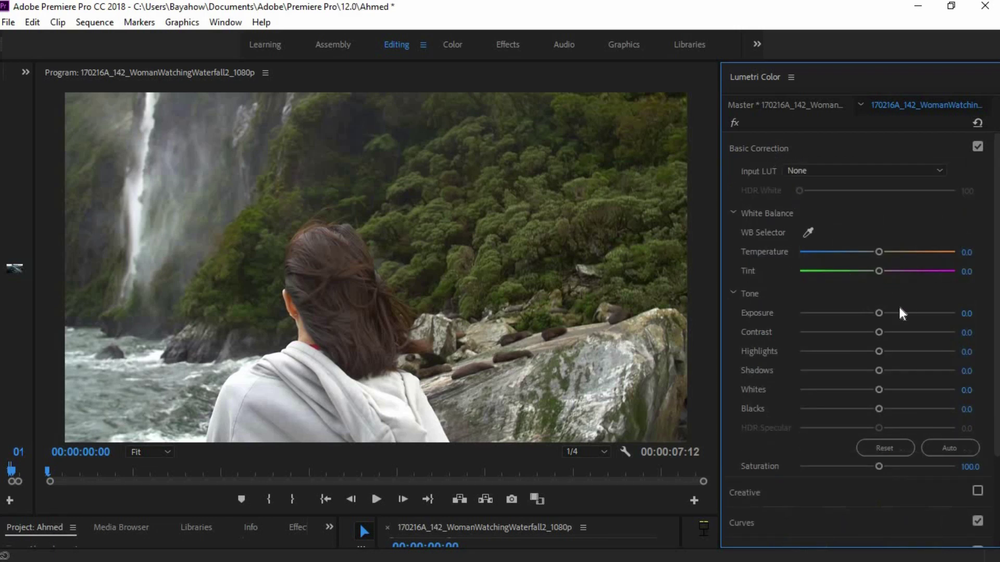
drag(878, 313, 894, 313)
drag(895, 313, 903, 313)
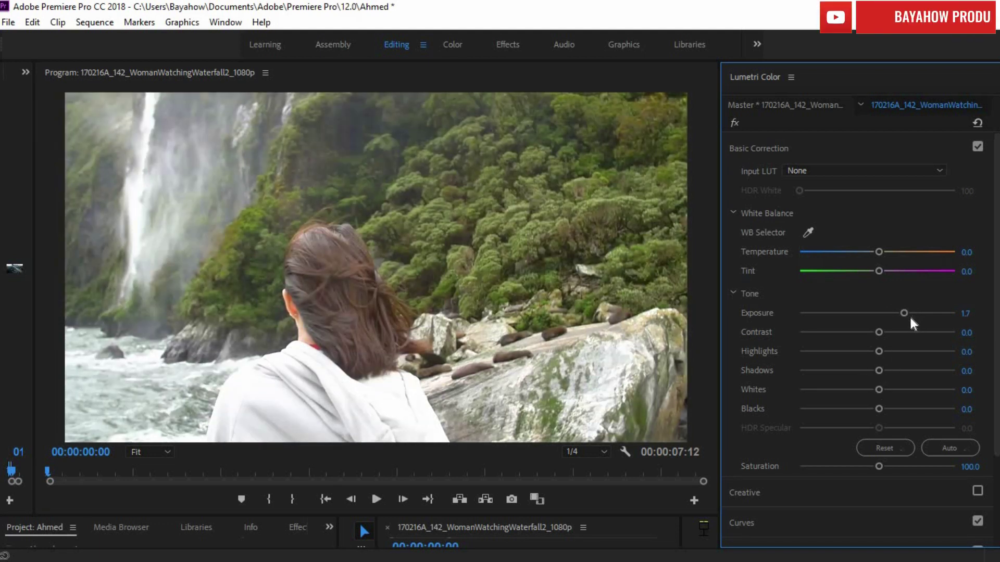
drag(903, 313, 884, 314)
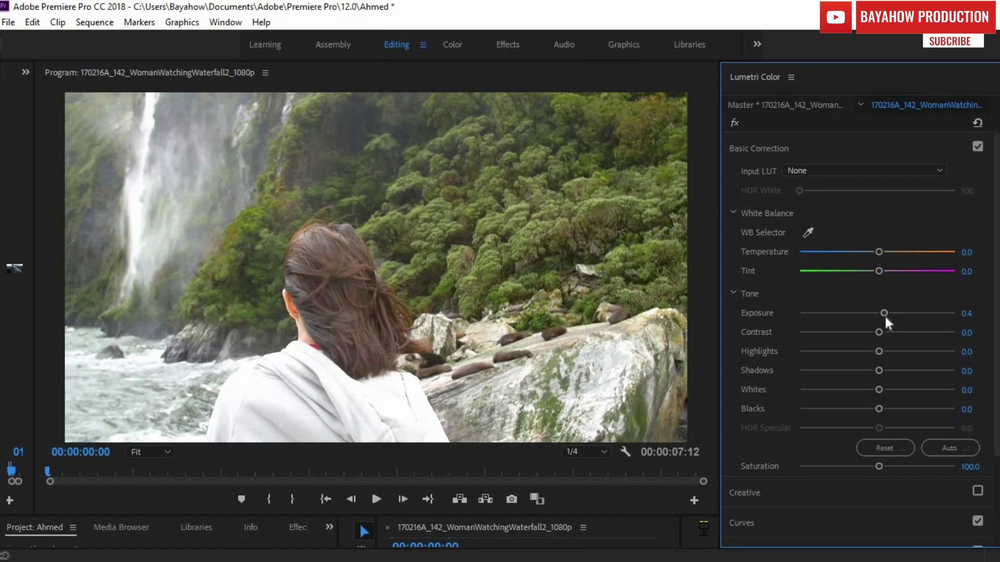
Set Highlights 10.4, Shadows and Whites 20.8, then toggle Basic Correction to compare
click(884, 356)
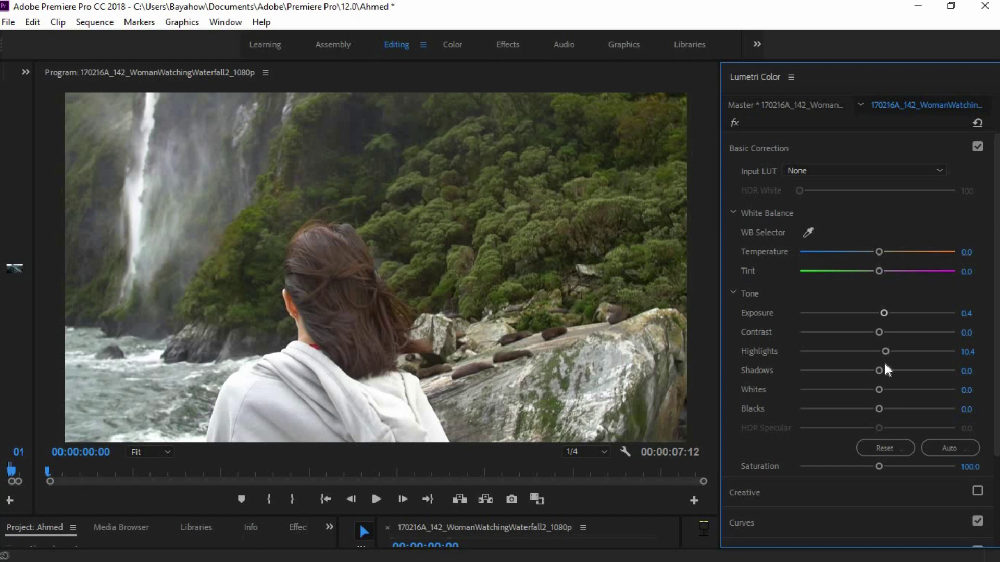
drag(882, 370, 894, 390)
click(978, 148)
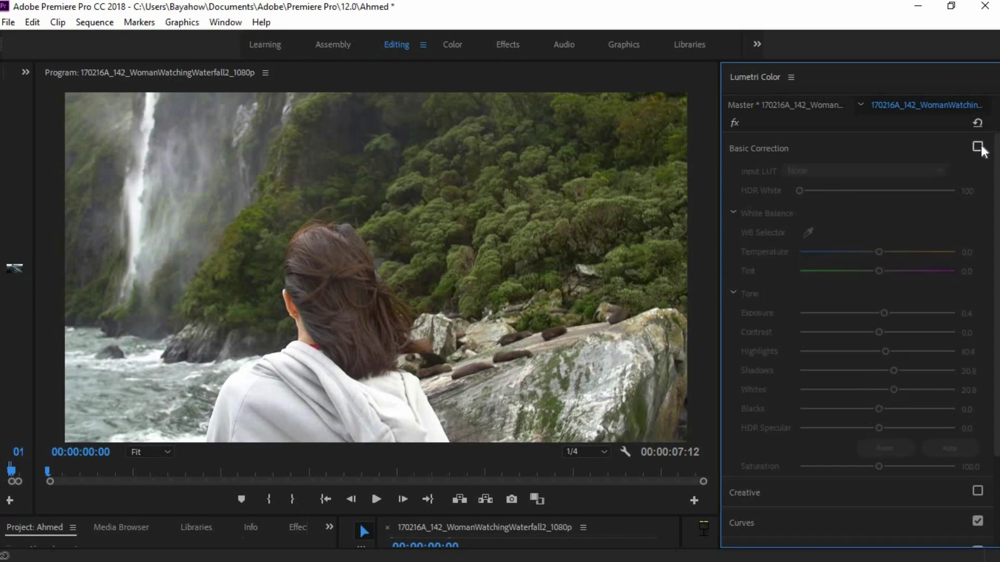
click(979, 147)
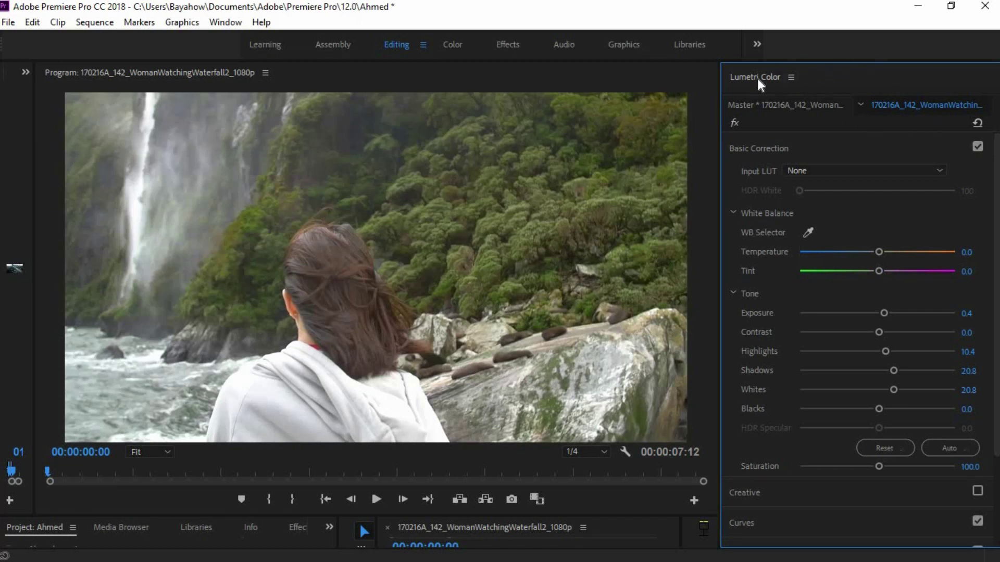
Save the project with Ctrl+S and resize panels so the timeline shows below the monitor
key(ctrl+s)
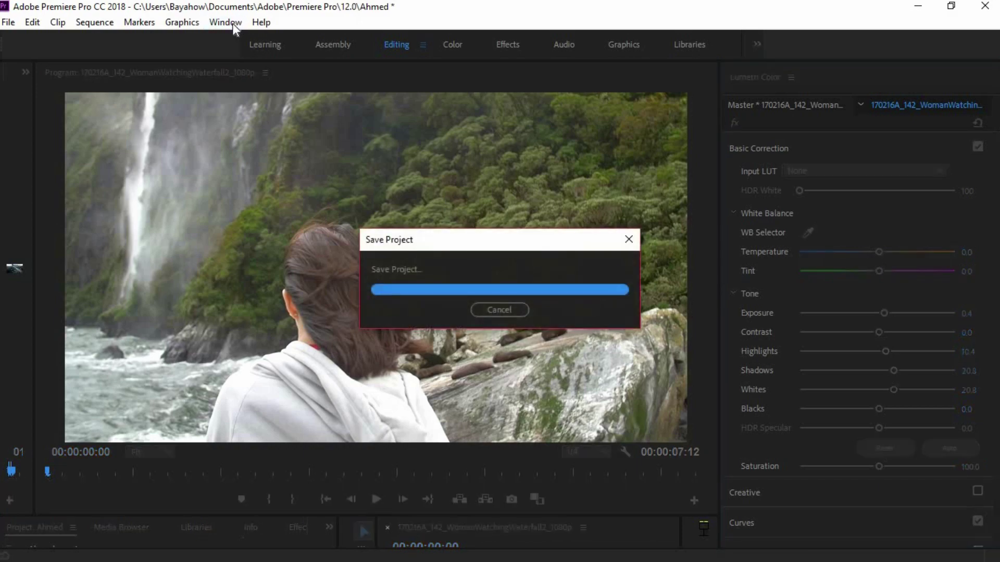
click(233, 24)
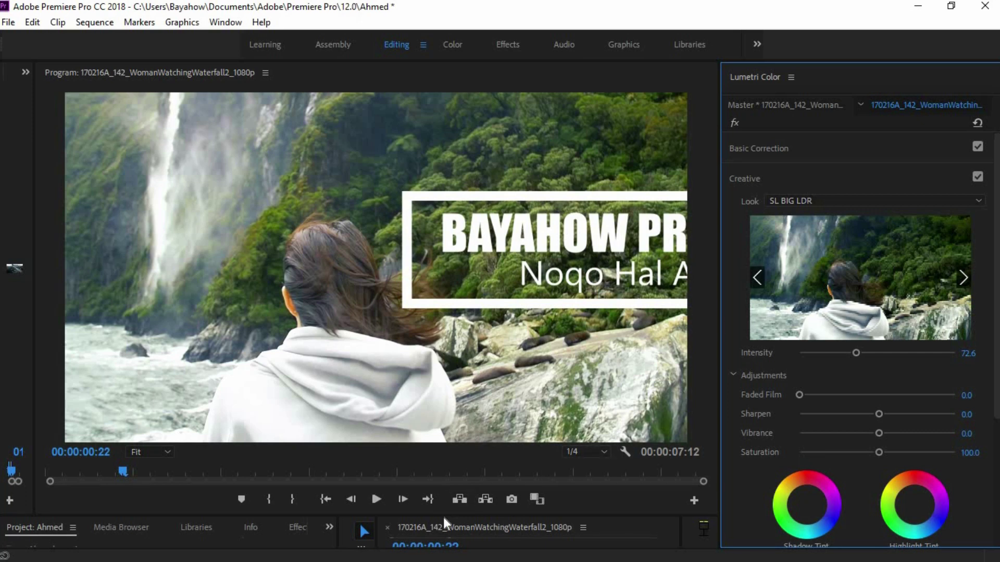
drag(443, 517, 501, 294)
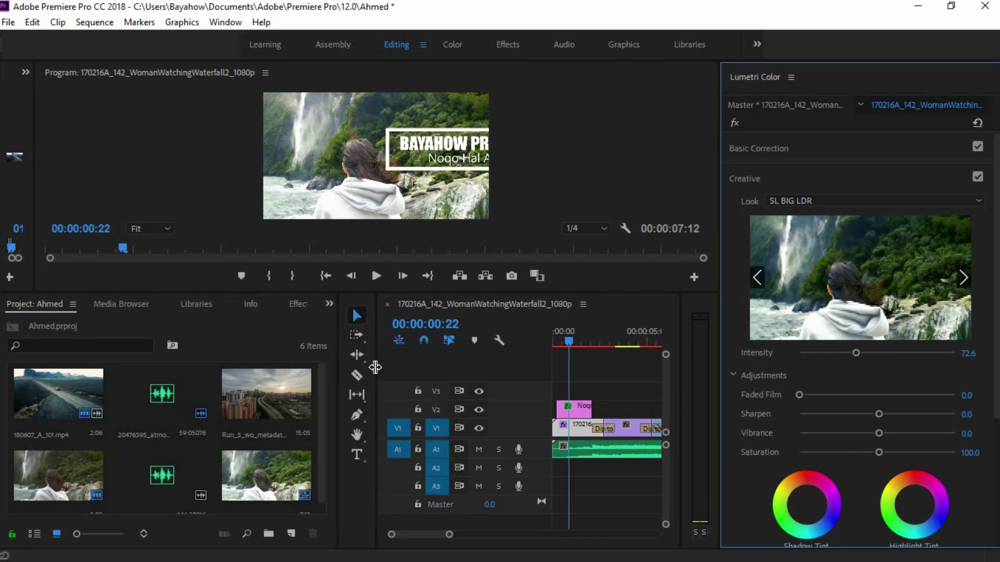
drag(375, 367, 274, 368)
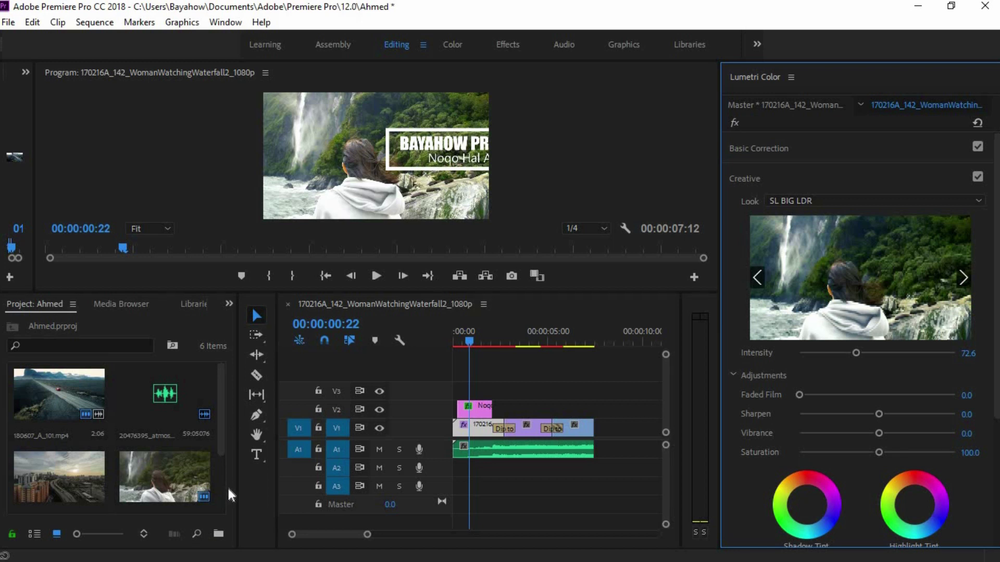
drag(236, 496, 318, 496)
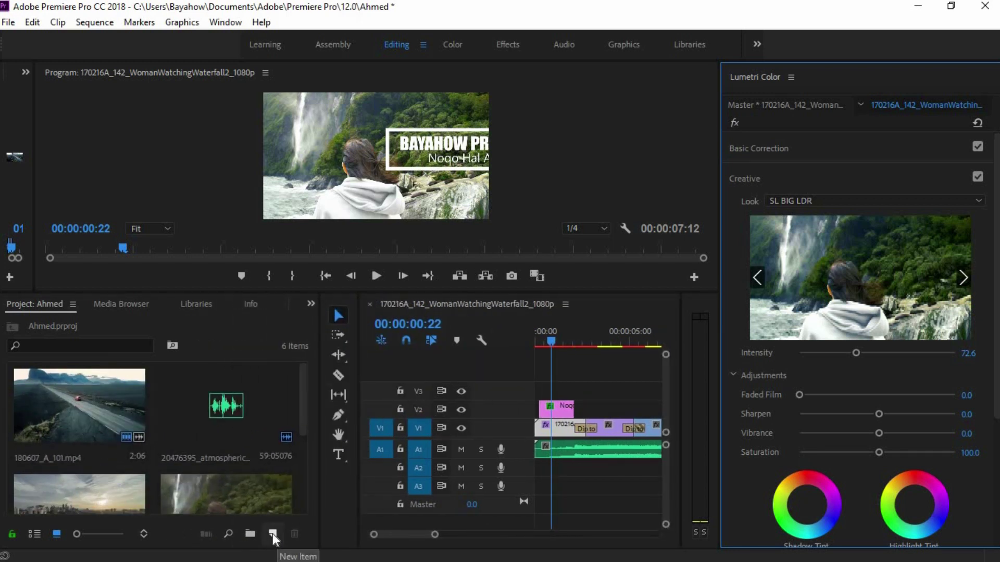
Create a 1920×1080, 25 fps Adjustment Layer and place it on track V3
click(273, 534)
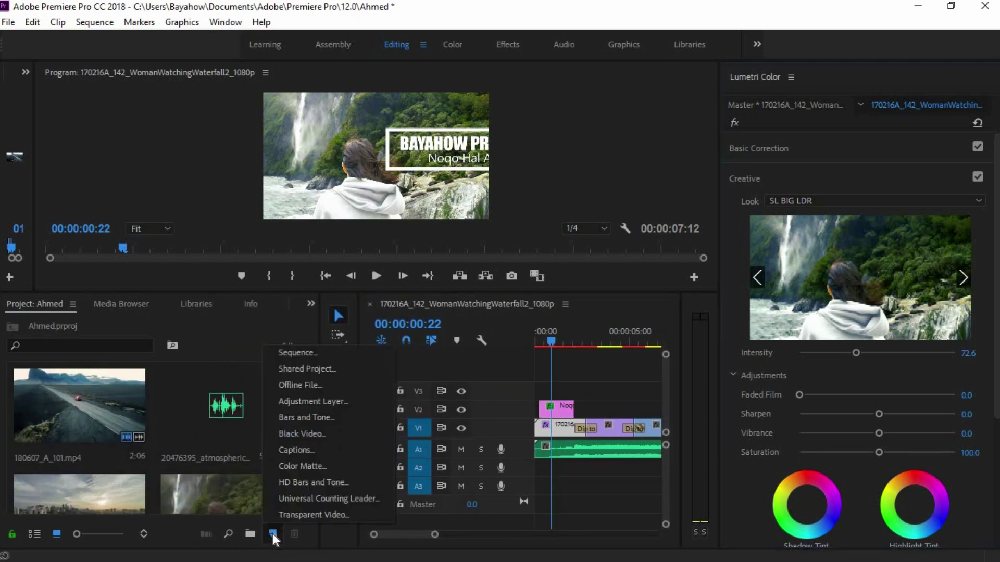
click(311, 403)
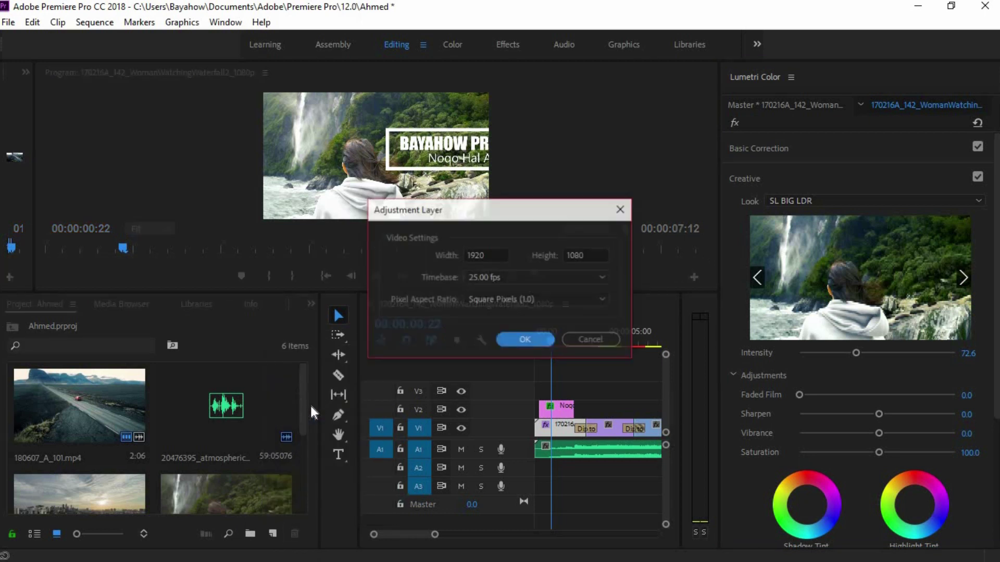
click(518, 340)
drag(88, 498, 586, 389)
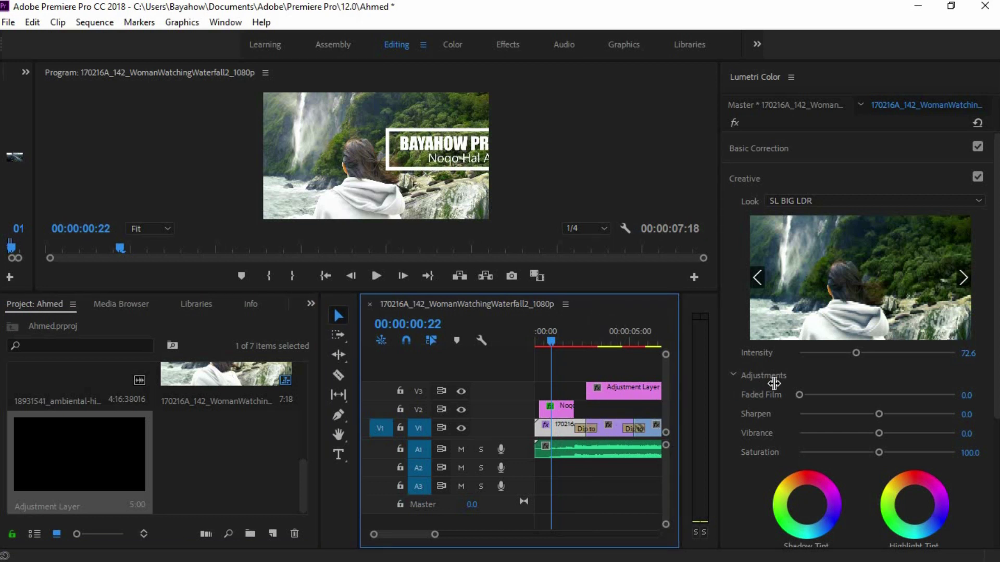
click(625, 395)
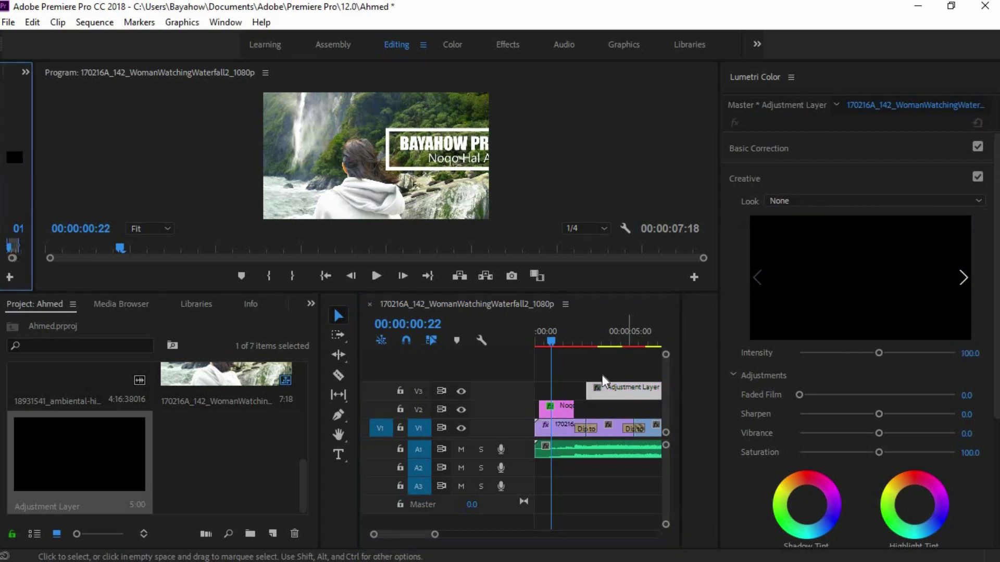
Jump to about 4 seconds and preview successive Creative looks on the adjustment layer
click(619, 346)
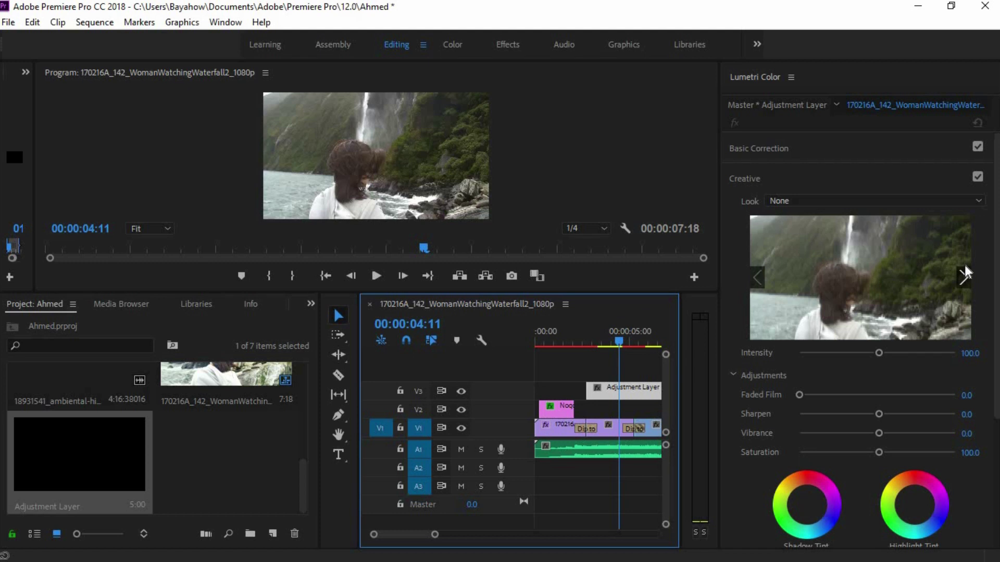
click(962, 280)
click(962, 279)
click(962, 280)
click(962, 279)
click(963, 280)
click(962, 279)
click(963, 280)
click(963, 280)
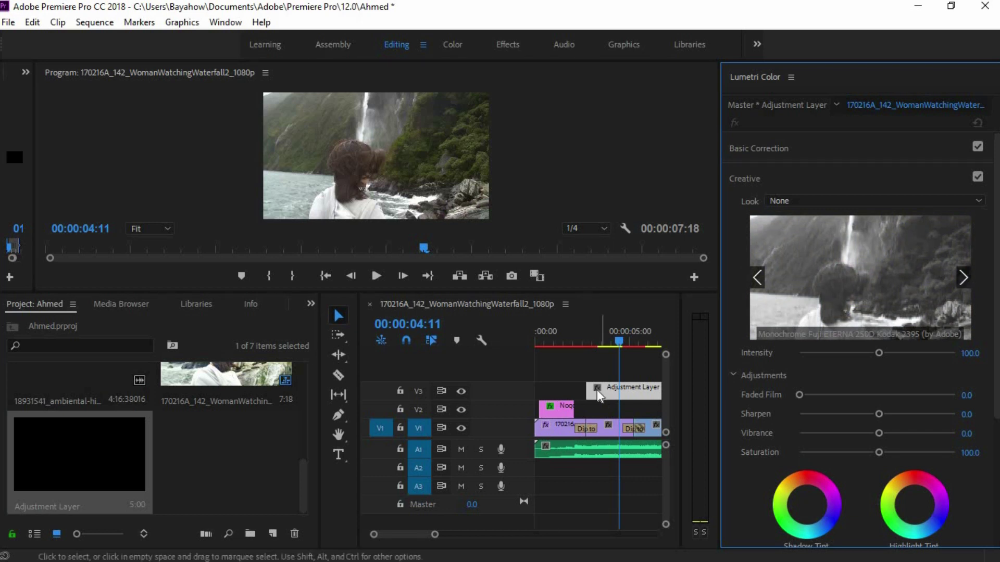
Narrow the Lumetri panel and scrub the sequence back to 00:00:02:21 to preview
drag(719, 385, 865, 386)
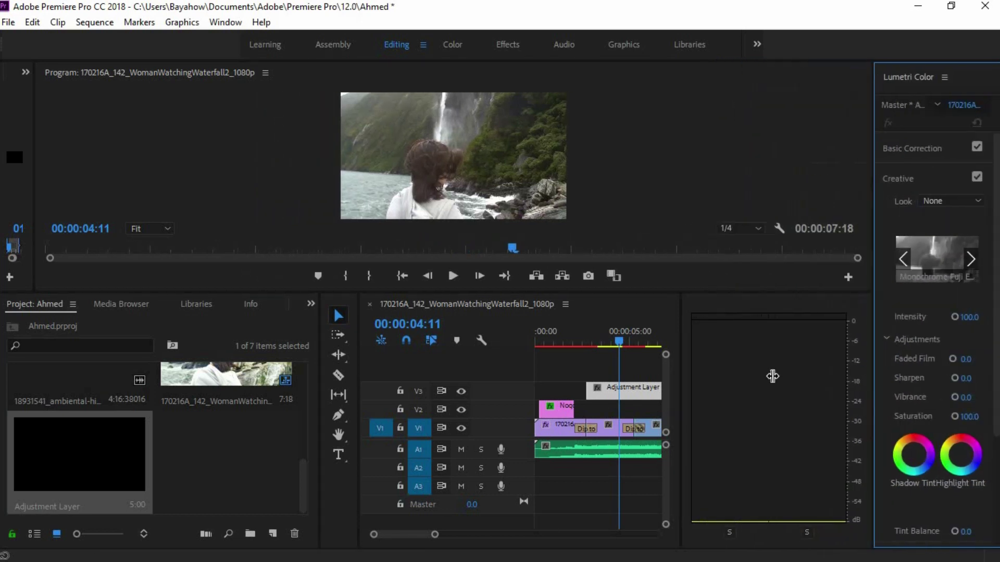
click(622, 348)
drag(624, 350, 587, 348)
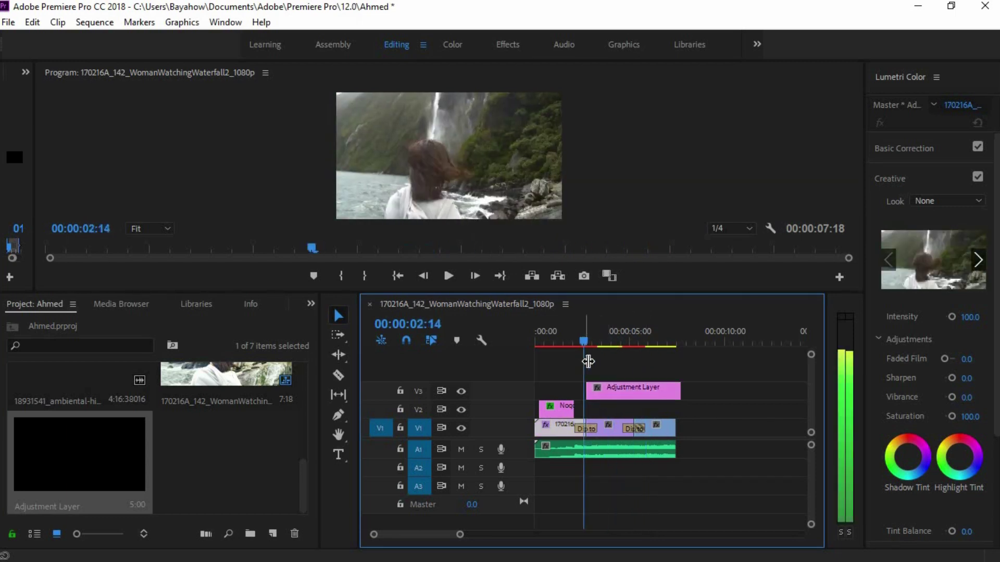
click(536, 345)
click(588, 345)
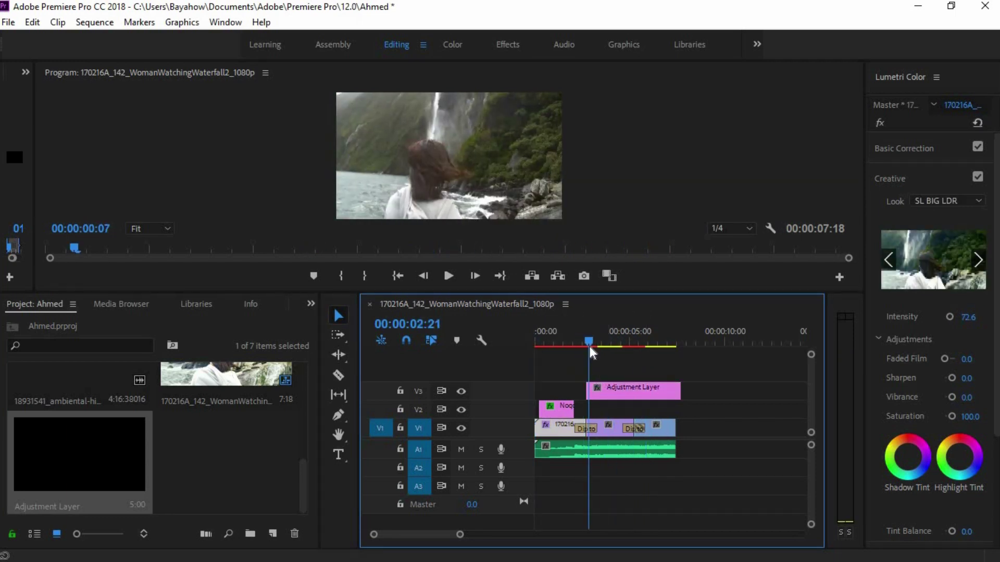
Apply the Monochrome Kodak 5205 look to the reselected adjustment layer and scrub to check
click(607, 390)
click(602, 345)
click(978, 260)
click(978, 261)
click(977, 260)
click(977, 260)
click(977, 261)
click(977, 261)
click(977, 260)
click(977, 261)
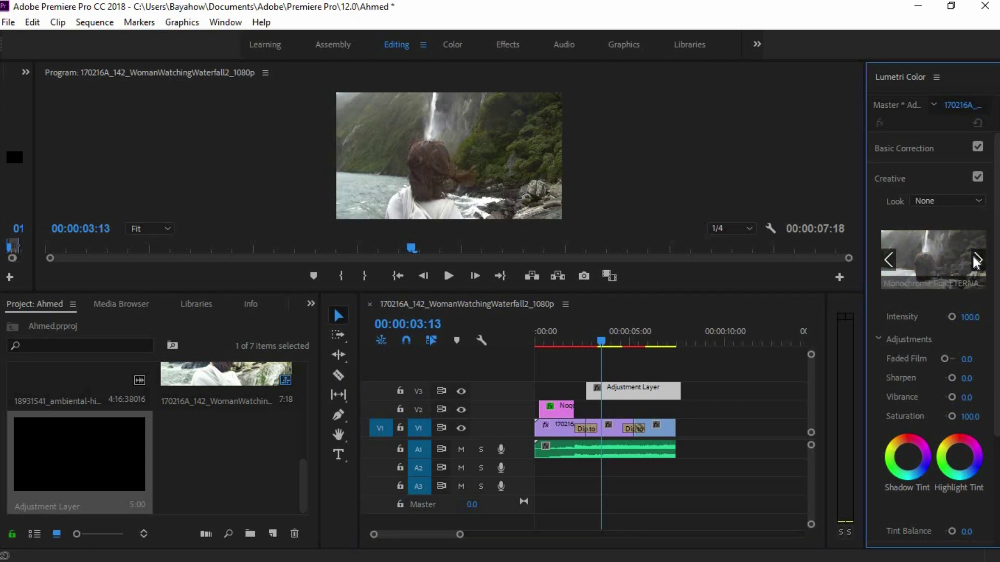
click(977, 261)
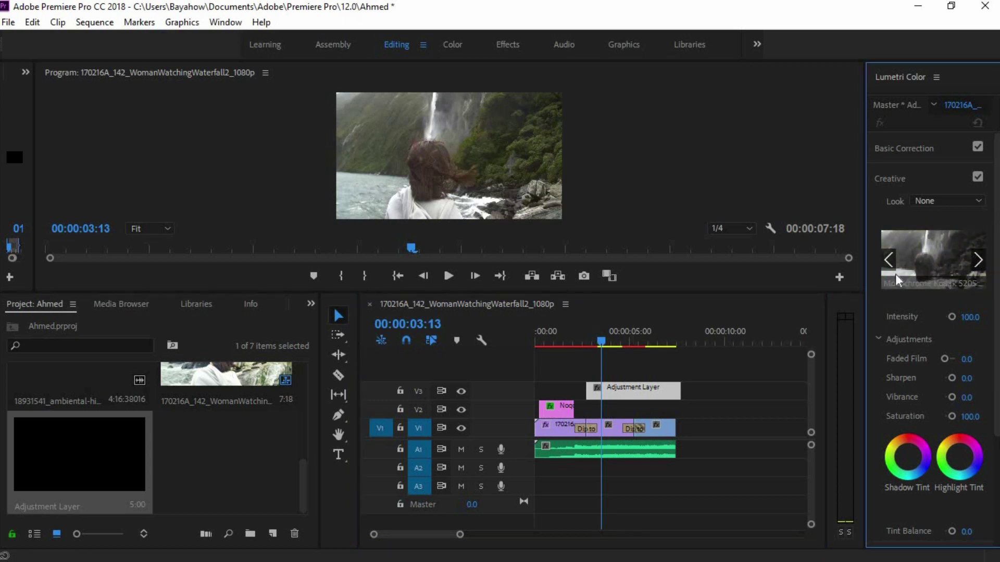
click(944, 249)
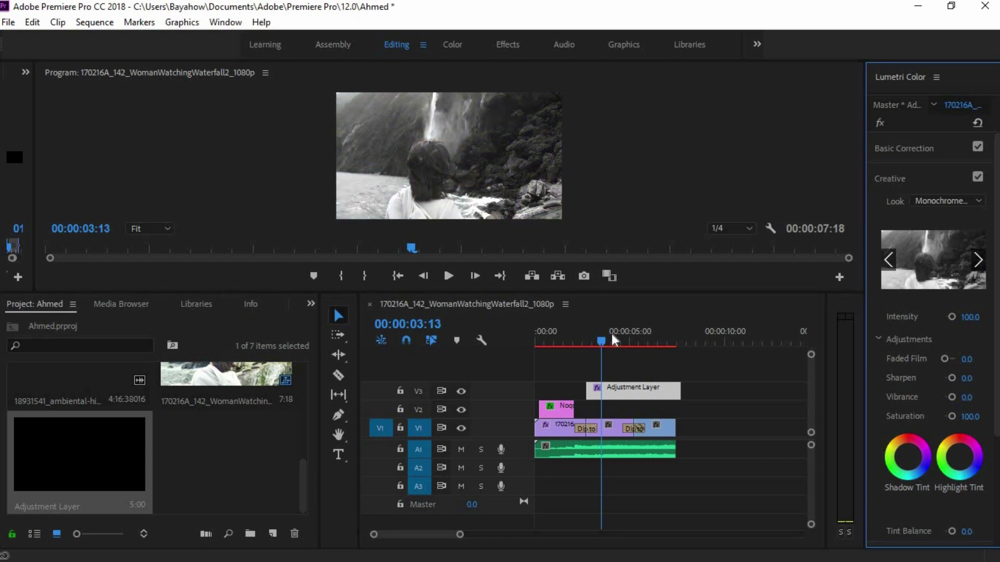
mouse_move(604, 340)
mouse_down()
mouse_move(660, 337)
mouse_move(642, 339)
mouse_up()
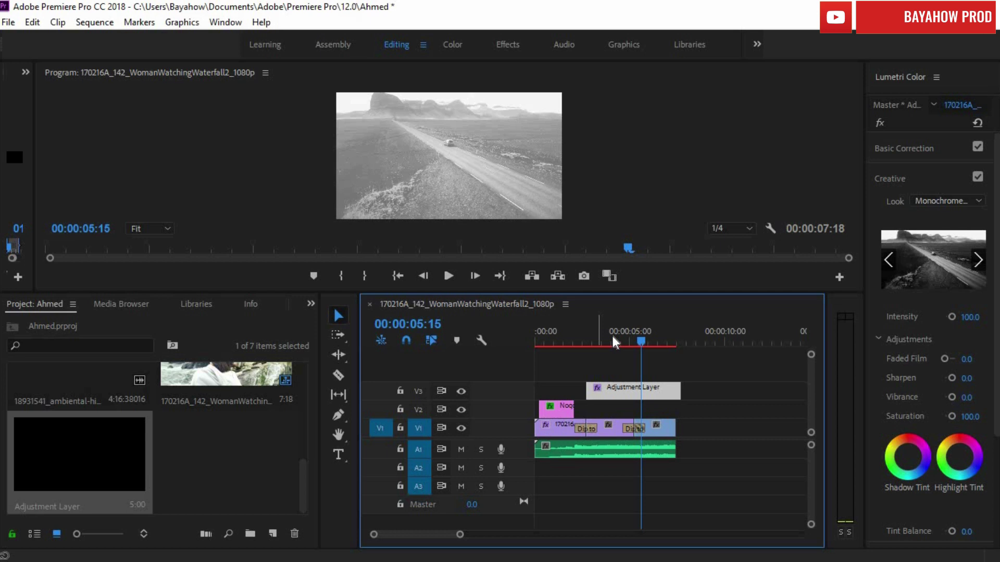
Trim the adjustment layer's end, then extend it back to the clips' end at 00:00:06:17
drag(614, 342, 544, 342)
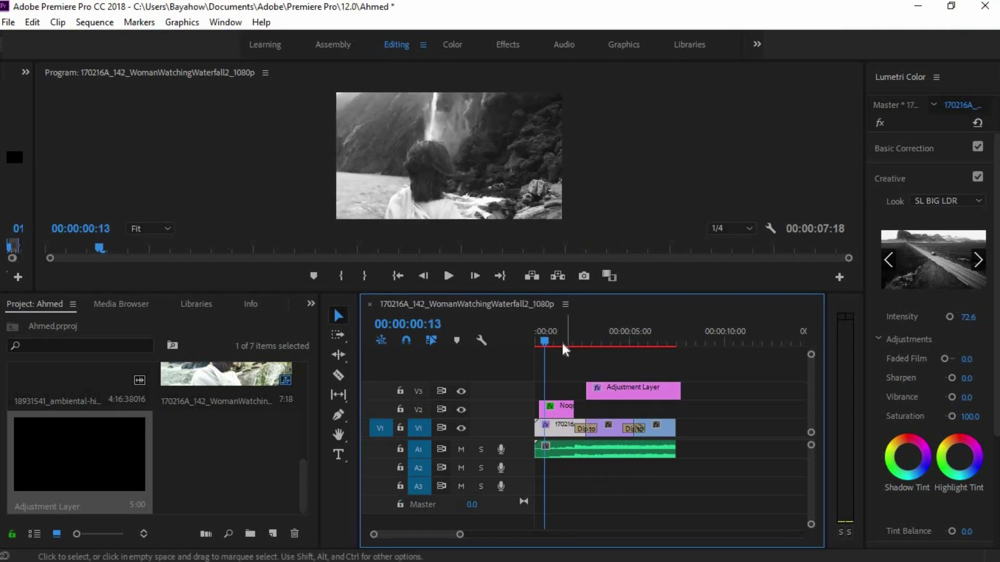
drag(537, 346, 609, 344)
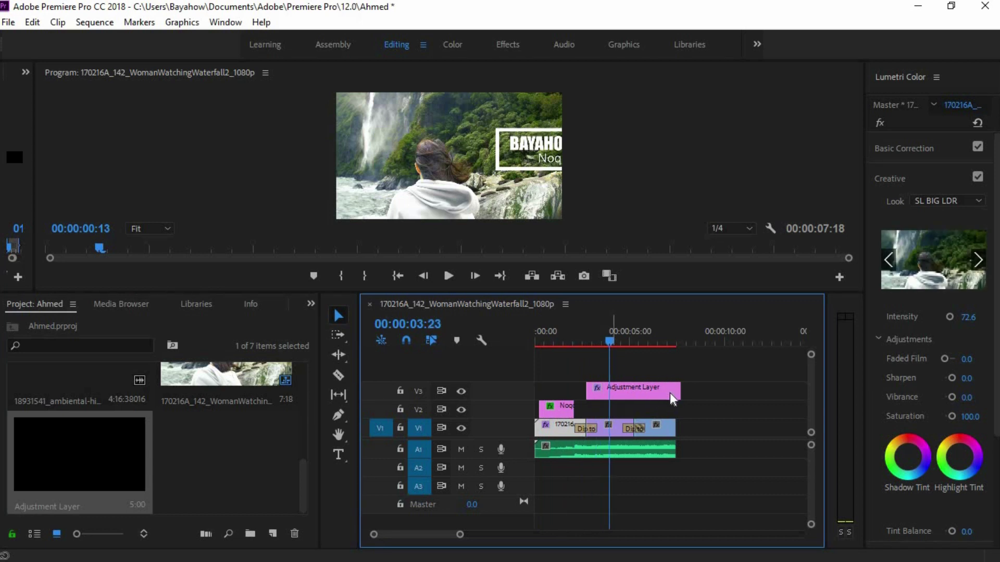
drag(671, 390, 650, 397)
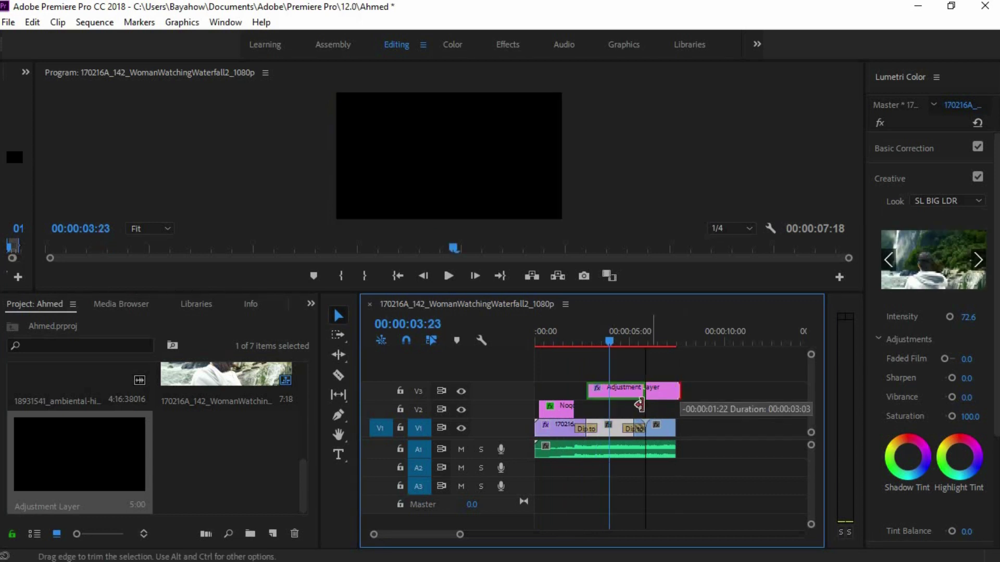
key(Down)
drag(661, 345, 661, 345)
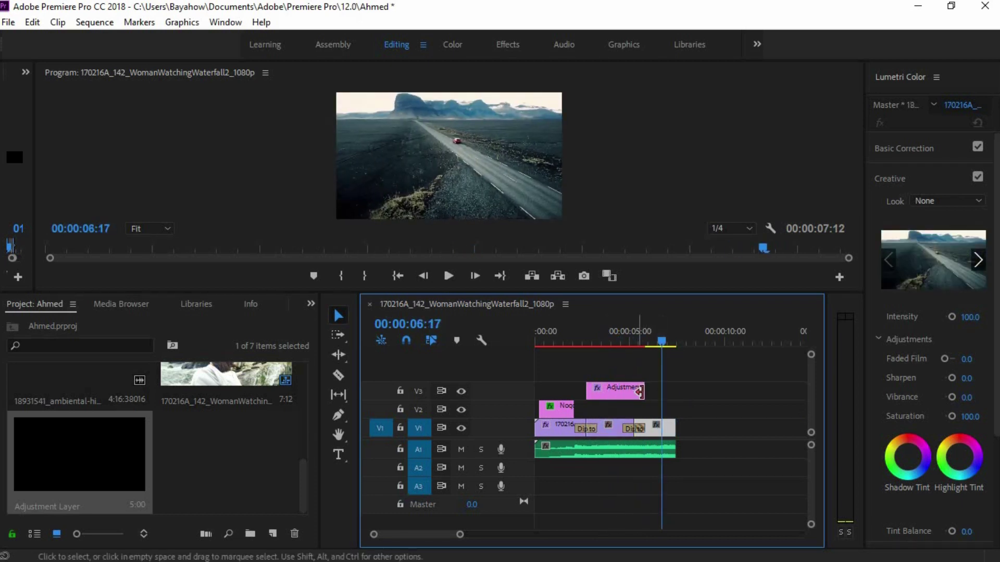
drag(643, 389, 675, 389)
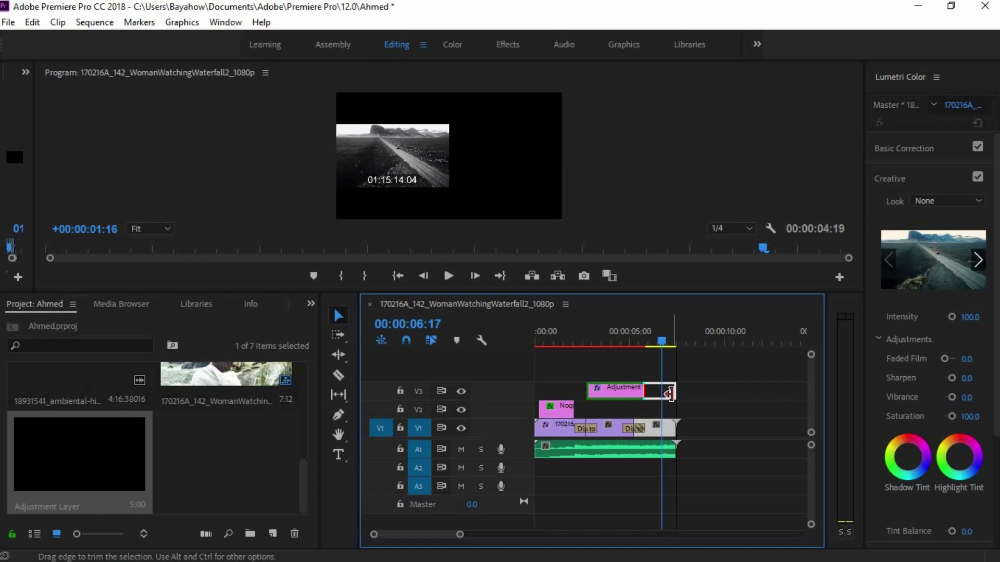
click(660, 180)
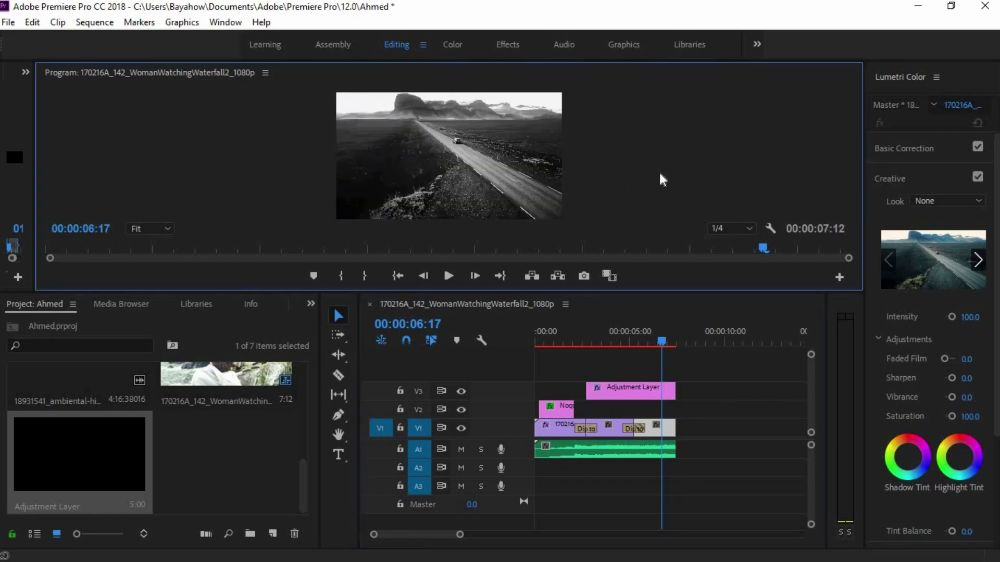
Scrub back to the waterfall, expand the Source monitor, and shrink the timeline area
key(grave)
key(grave)
drag(661, 341, 594, 341)
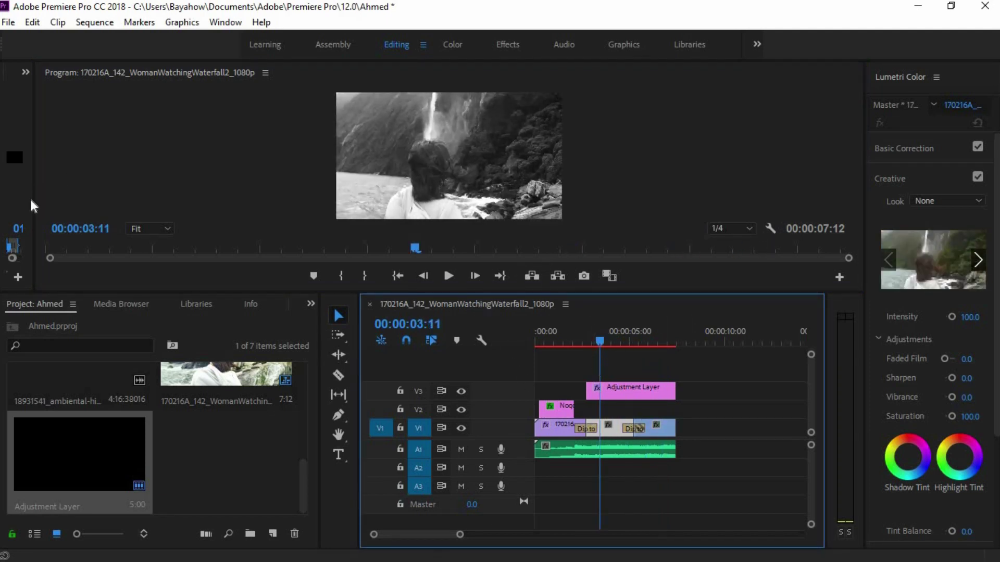
drag(33, 203, 245, 253)
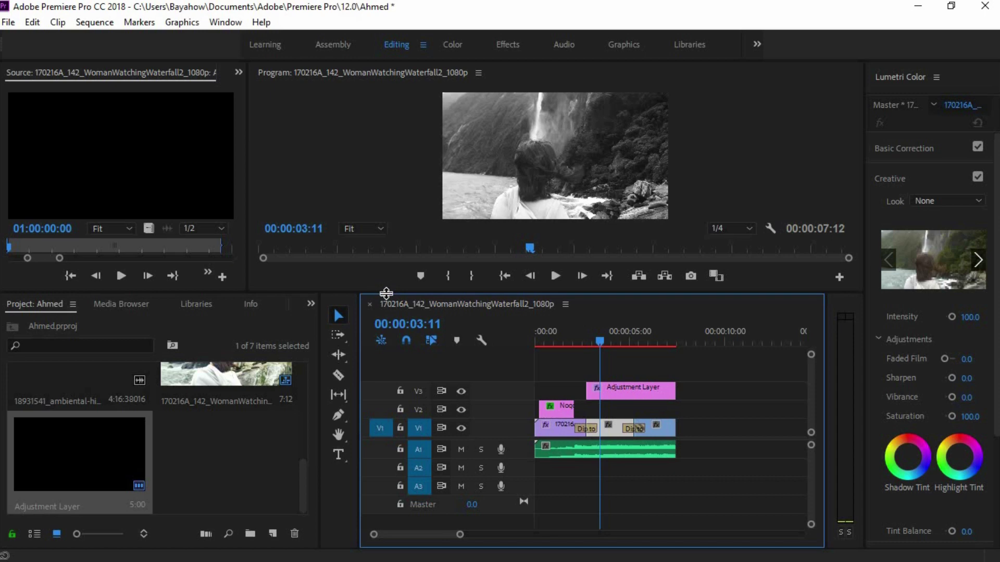
drag(386, 293, 382, 462)
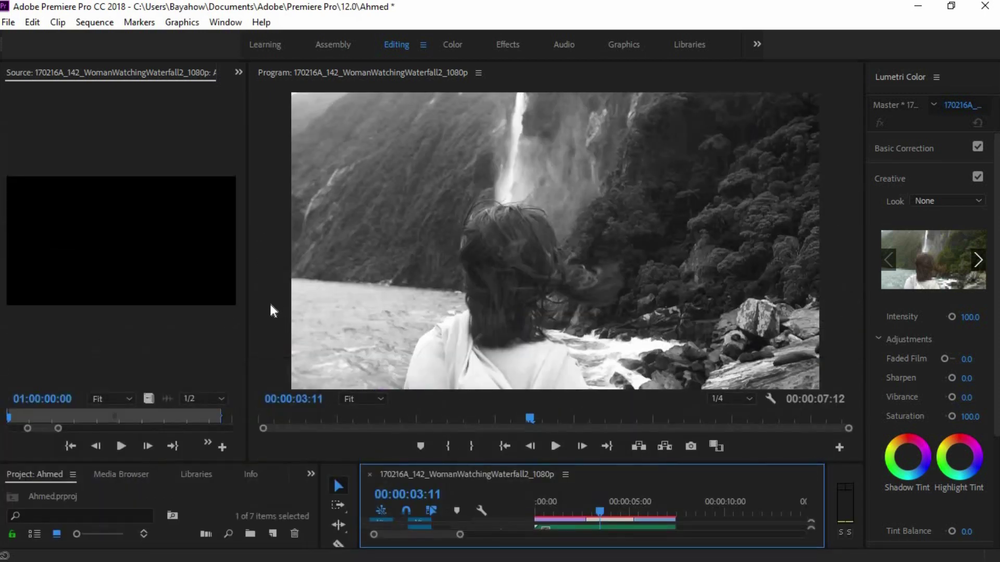
Open Export Media settings for the active sequence and move the Export Settings dialog higher
click(270, 307)
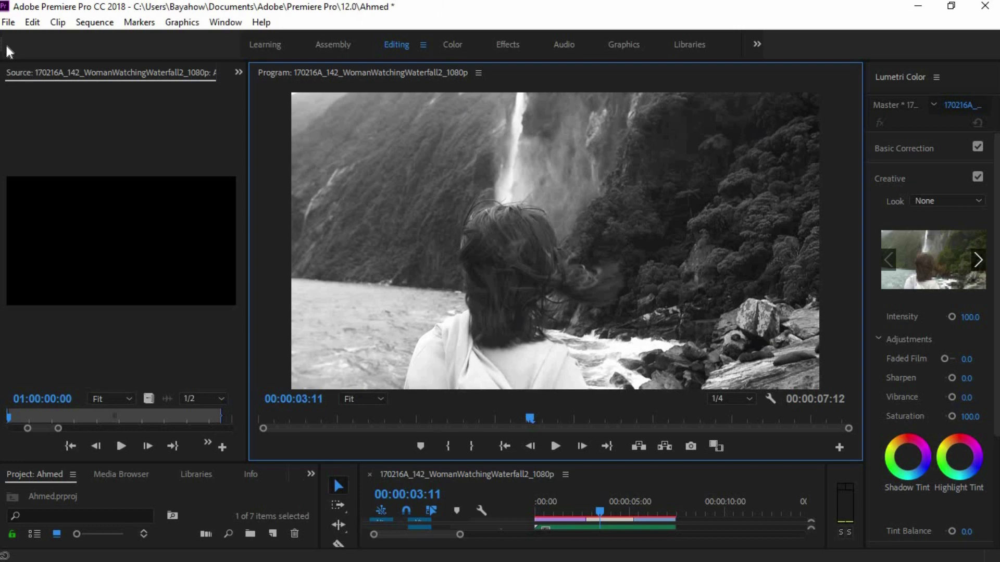
click(9, 22)
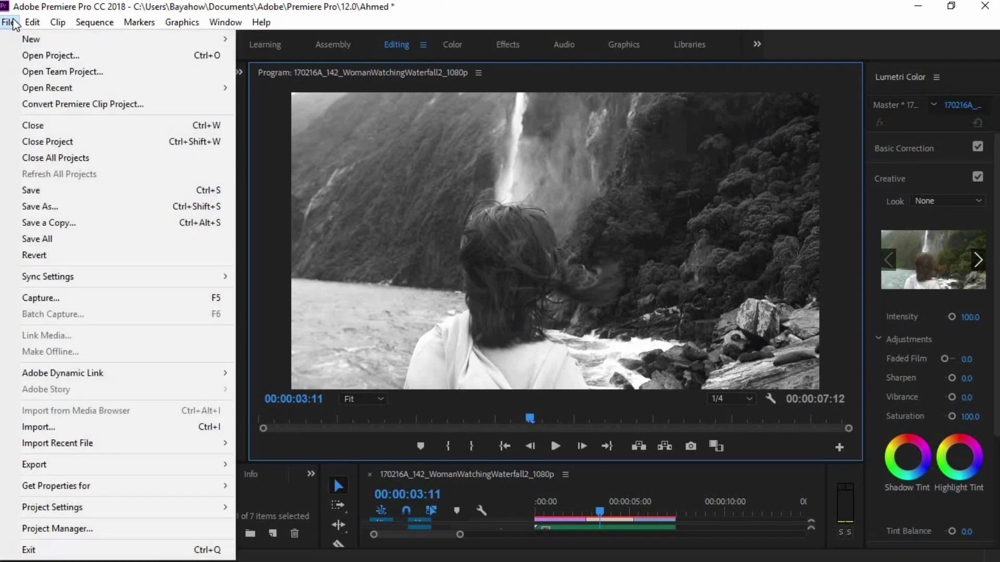
mouse_move(77, 469)
mouse_move(229, 471)
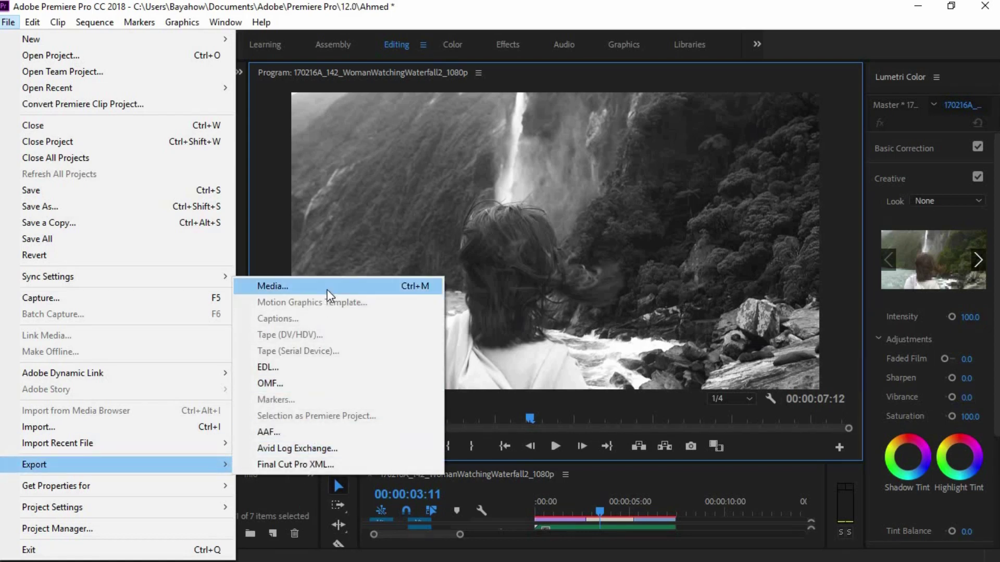
click(328, 287)
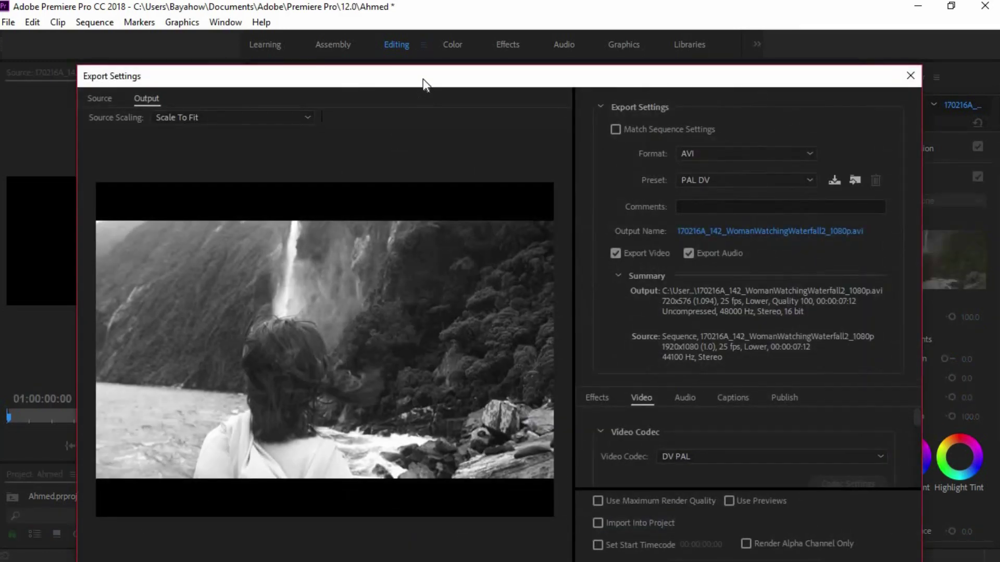
drag(423, 79, 423, 11)
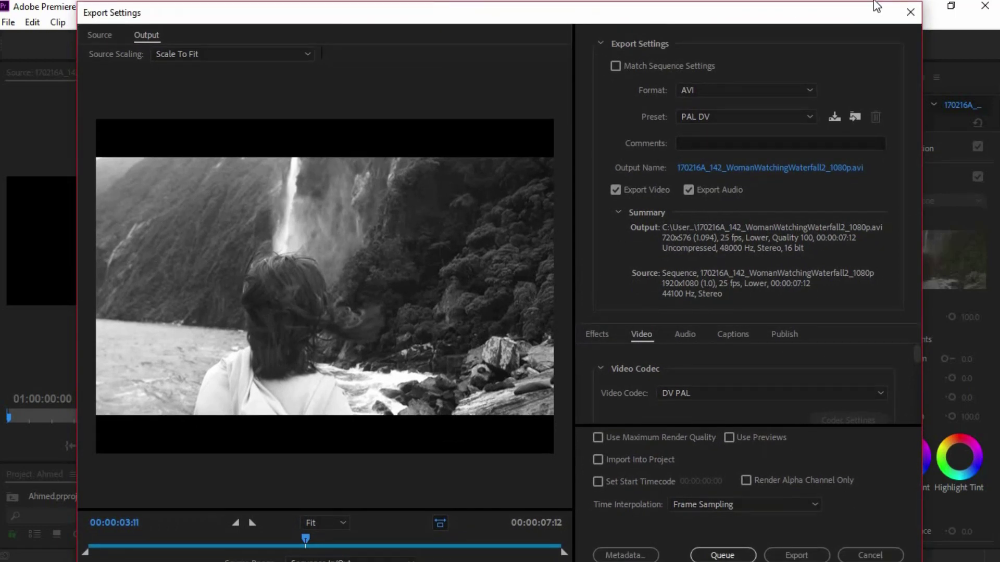
Set Format to H.264 and bring Target Bitrate to about 25.87 Mbps with a 62.5 maximum
click(810, 91)
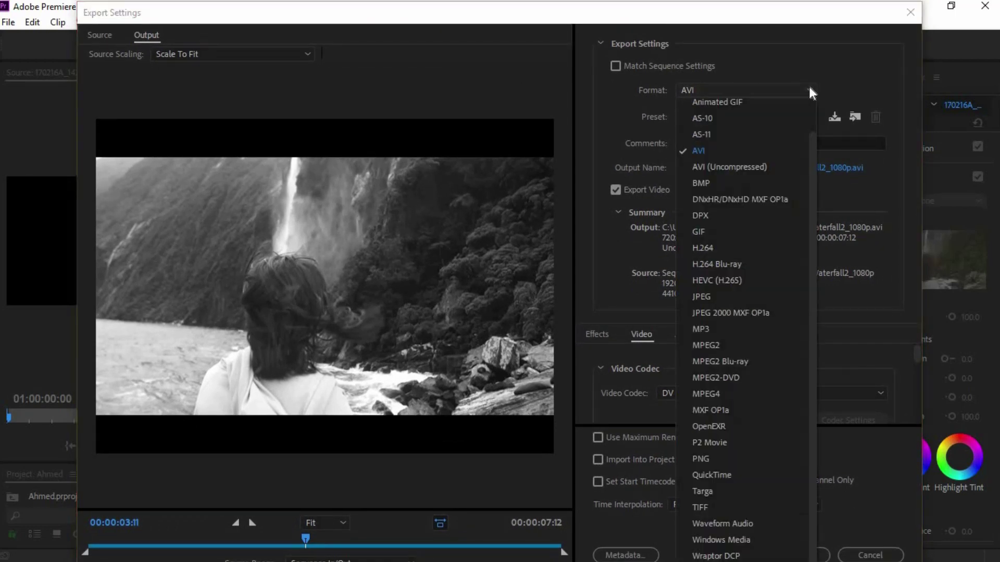
click(722, 248)
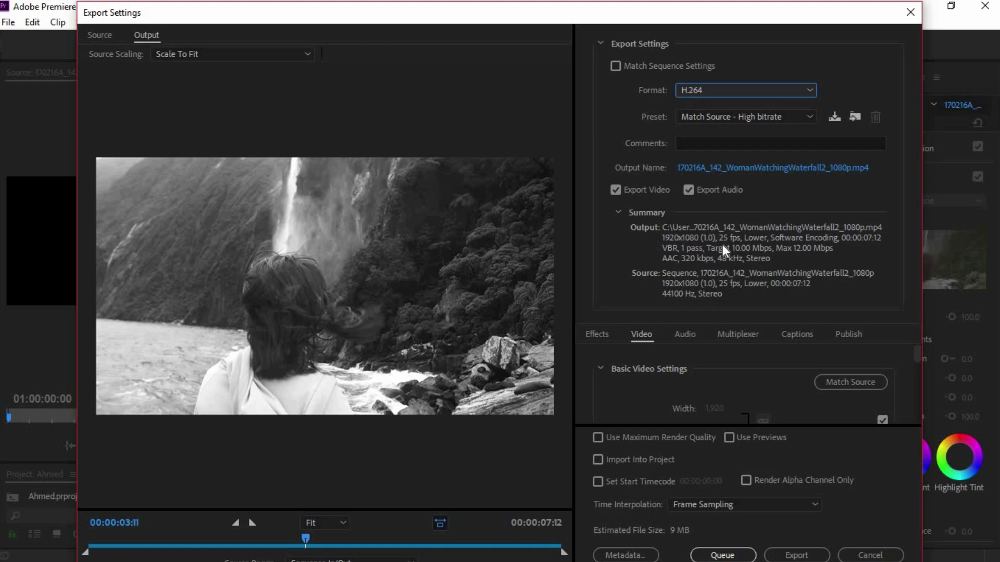
scroll(835, 357, down, 1)
scroll(839, 372, down, 2)
scroll(813, 374, down, 2)
scroll(811, 376, down, 2)
scroll(810, 383, down, 2)
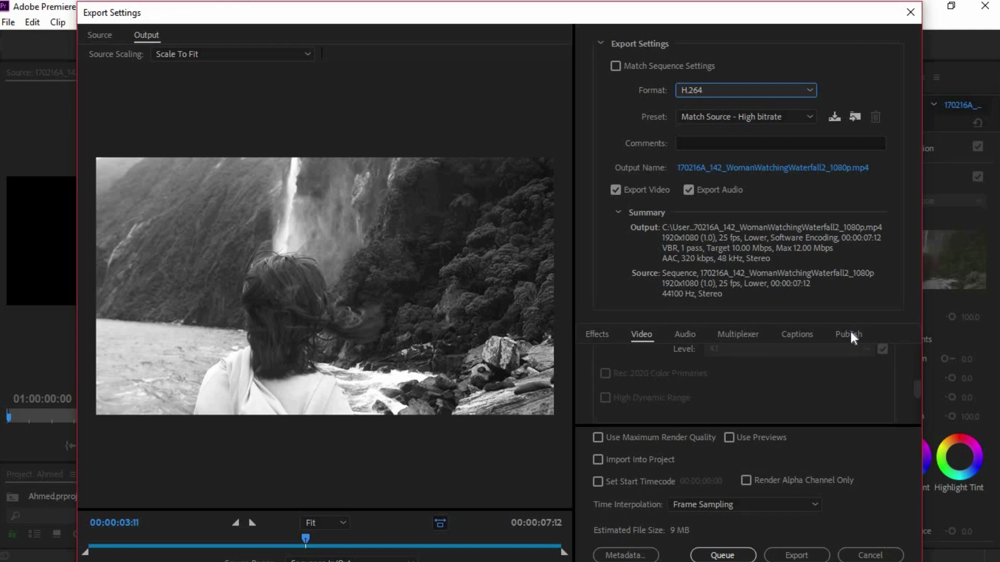
scroll(783, 390, down, 2)
scroll(803, 390, down, 2)
scroll(786, 382, down, 1)
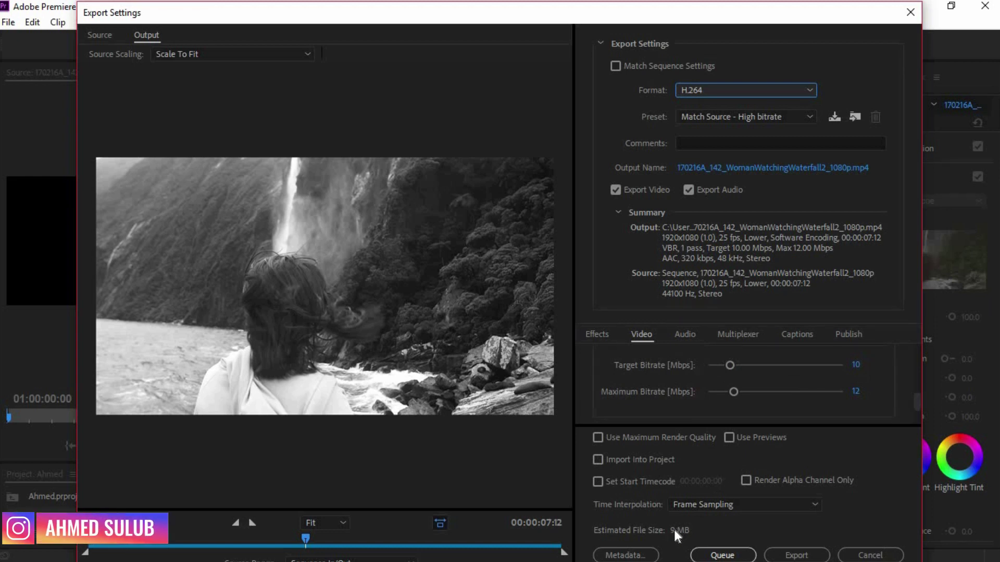
drag(730, 365, 842, 364)
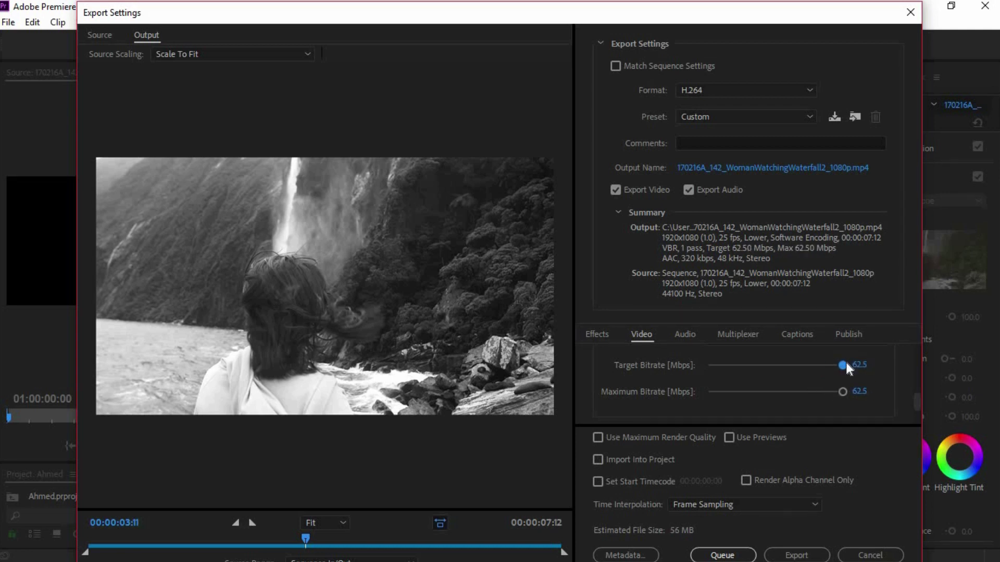
drag(840, 366, 762, 365)
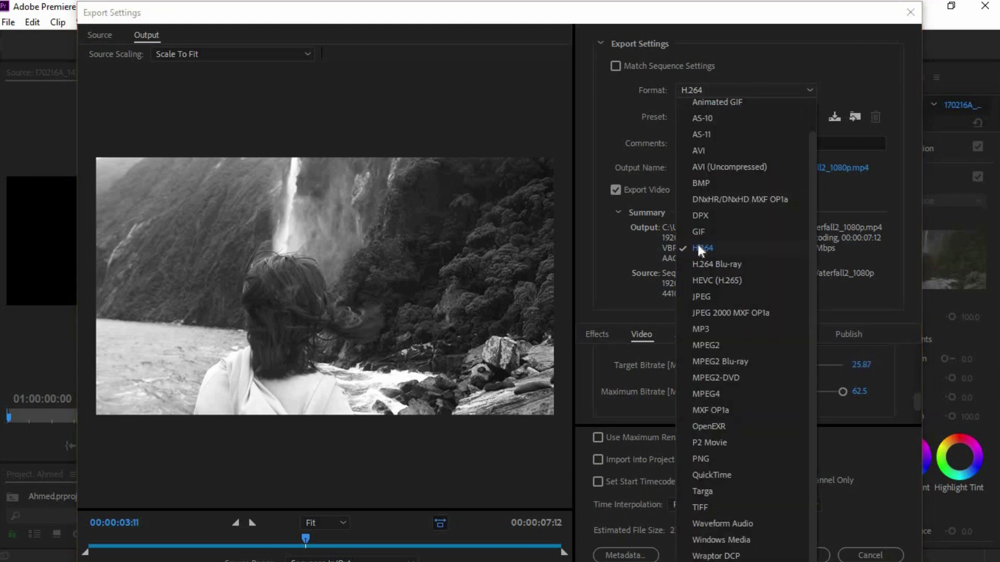
Keep H.264 and switch the preset from YouTube 2160p 4K to YouTube 1080p HD
click(699, 244)
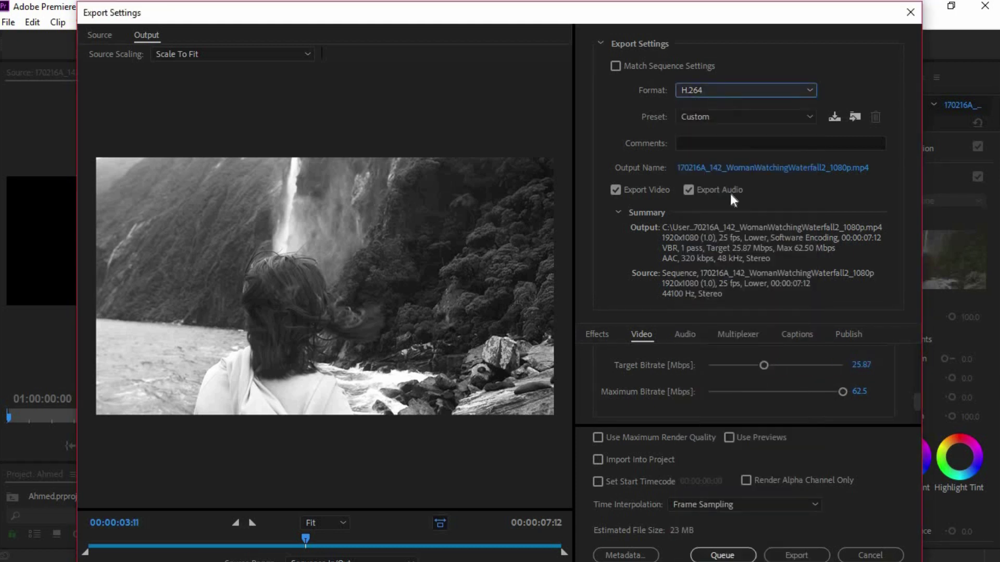
click(765, 119)
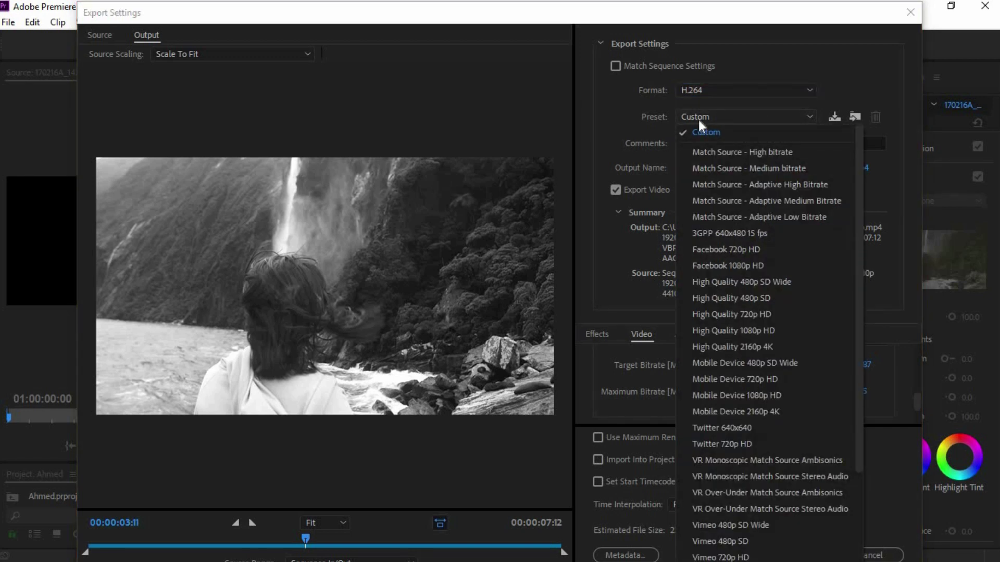
scroll(742, 395, down, 3)
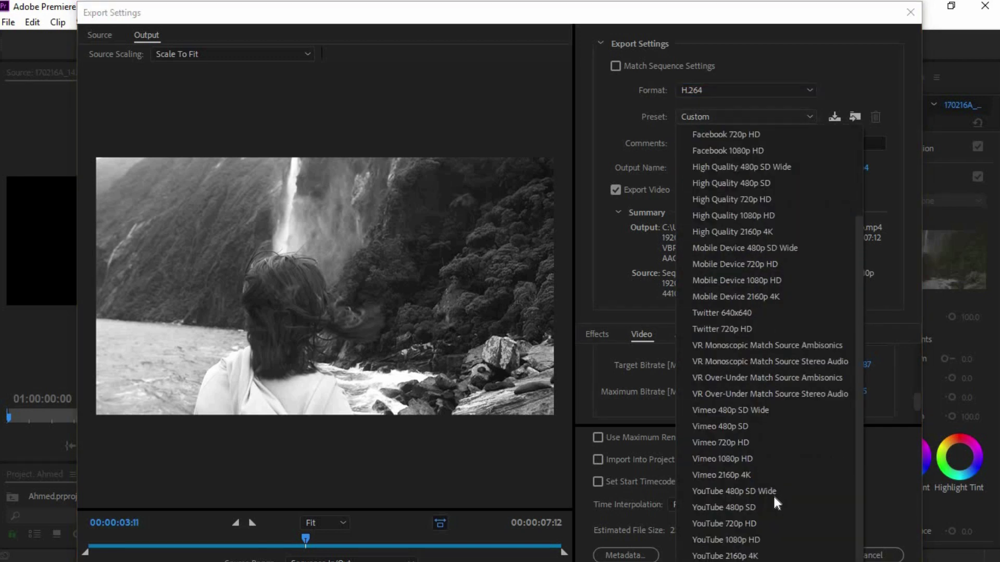
click(746, 556)
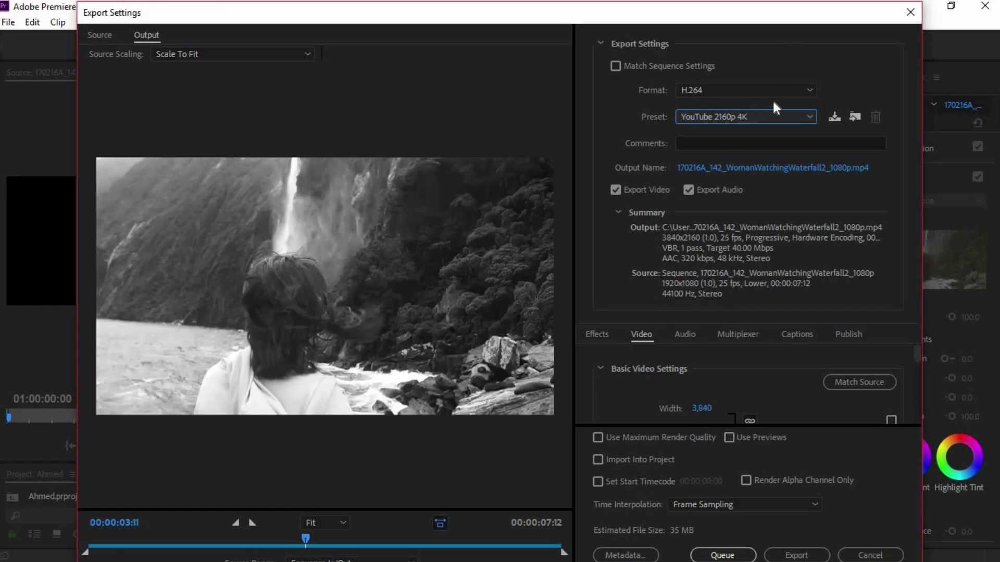
click(766, 116)
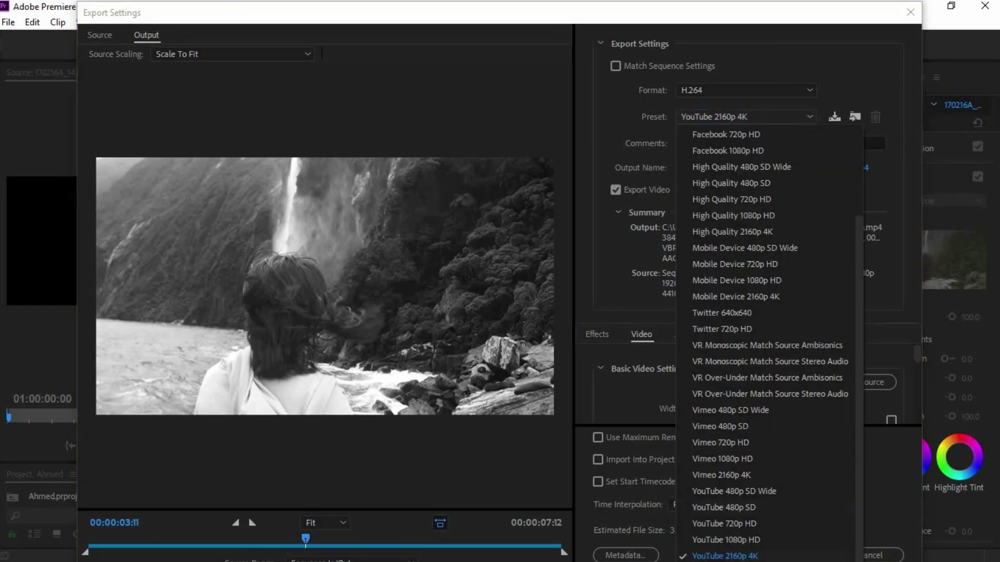
click(738, 540)
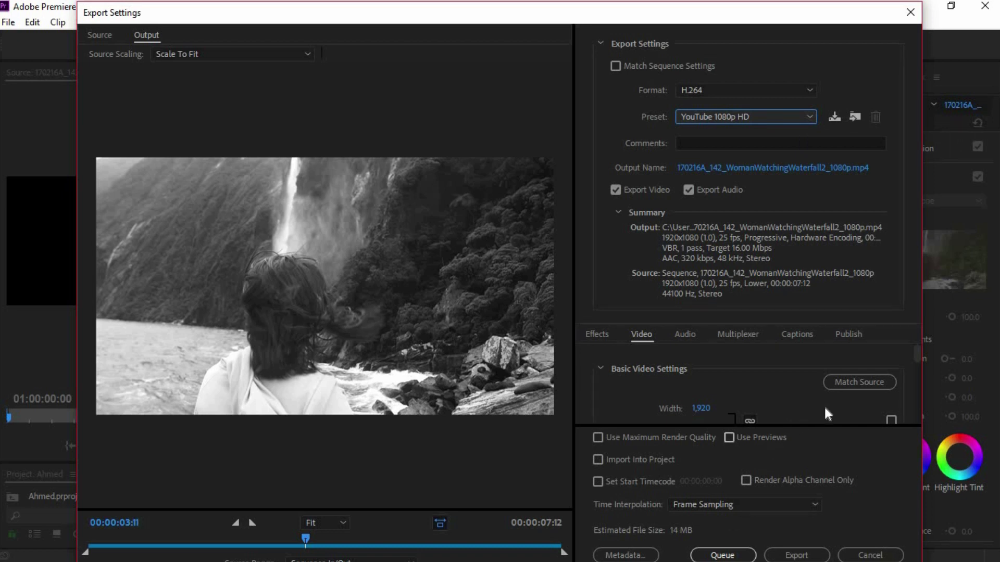
Adjust the VBR Target Bitrate, settling at about 32.82 Mbps
scroll(758, 376, down, 2)
scroll(758, 379, down, 3)
scroll(757, 377, down, 3)
scroll(755, 385, down, 2)
scroll(754, 383, down, 1)
drag(734, 363, 727, 363)
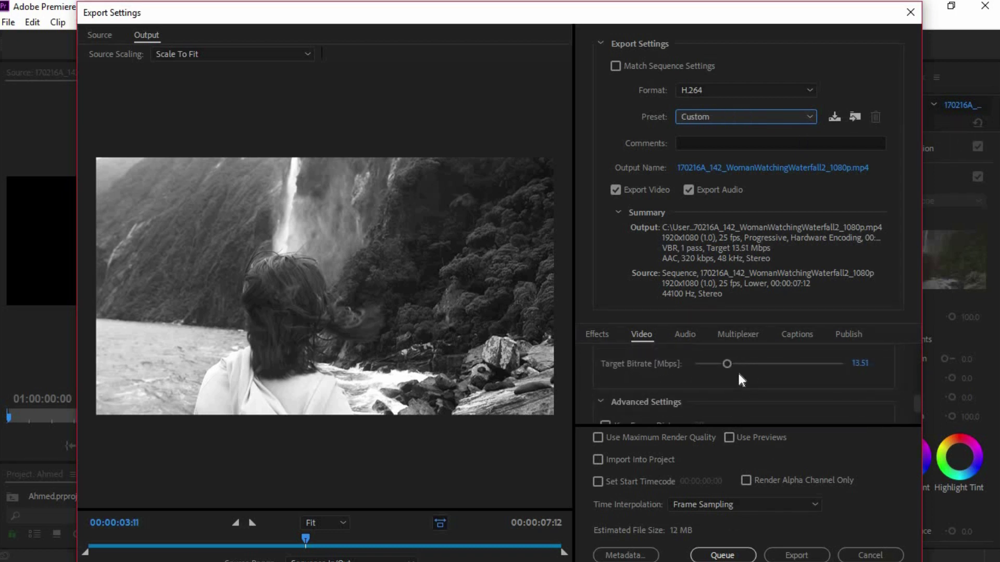
scroll(916, 394, up, 1)
scroll(916, 387, up, 1)
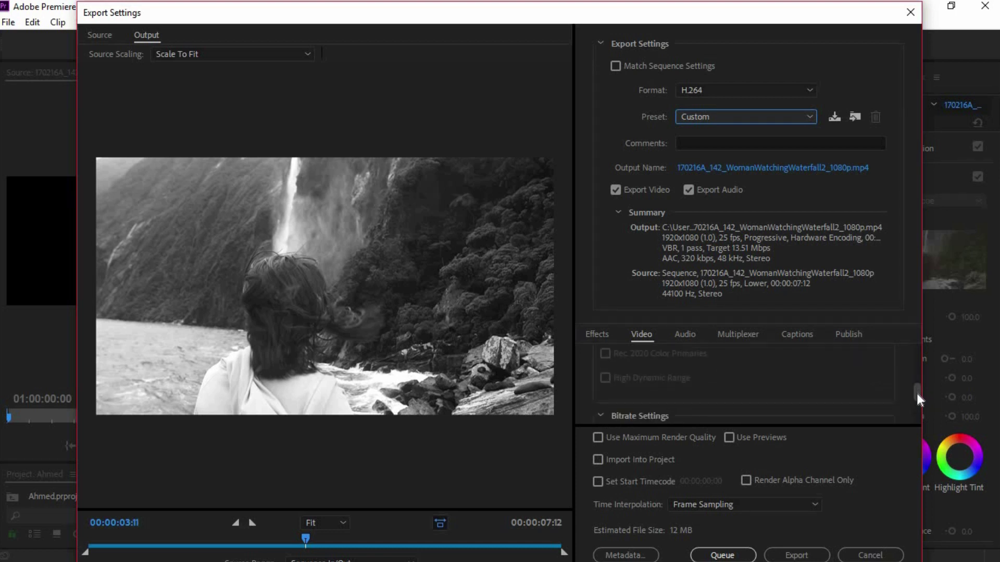
scroll(916, 394, up, 1)
drag(916, 394, 892, 405)
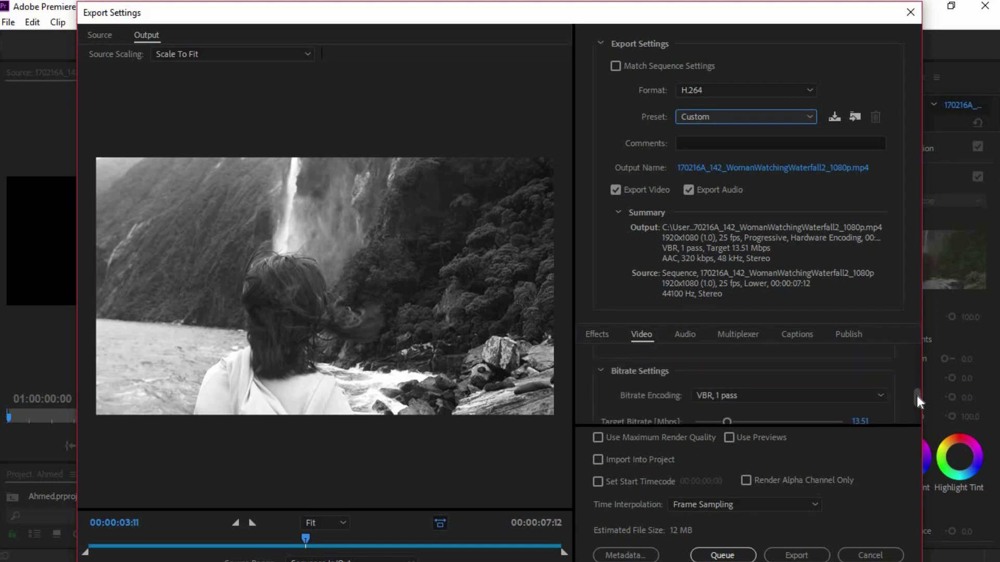
drag(727, 396, 834, 396)
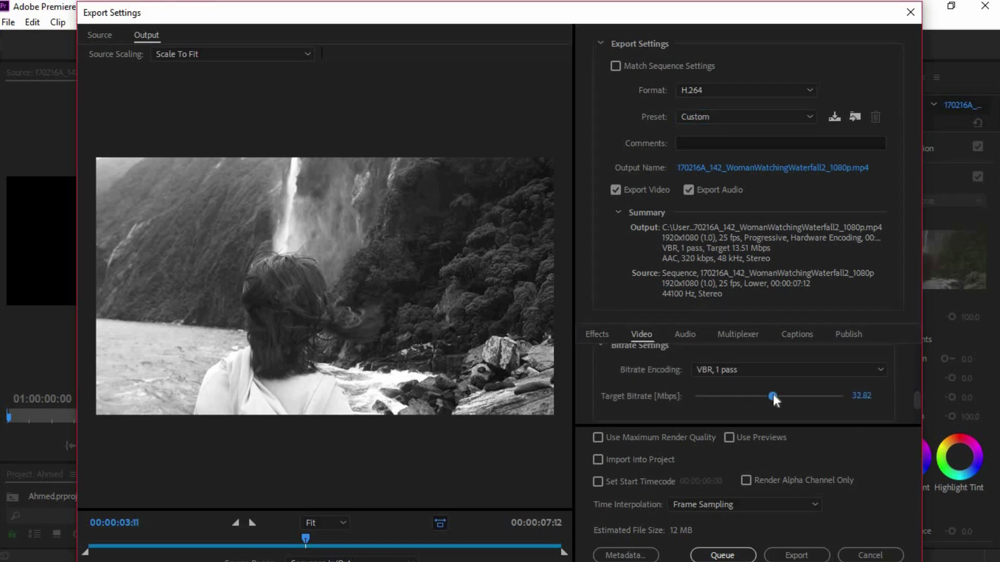